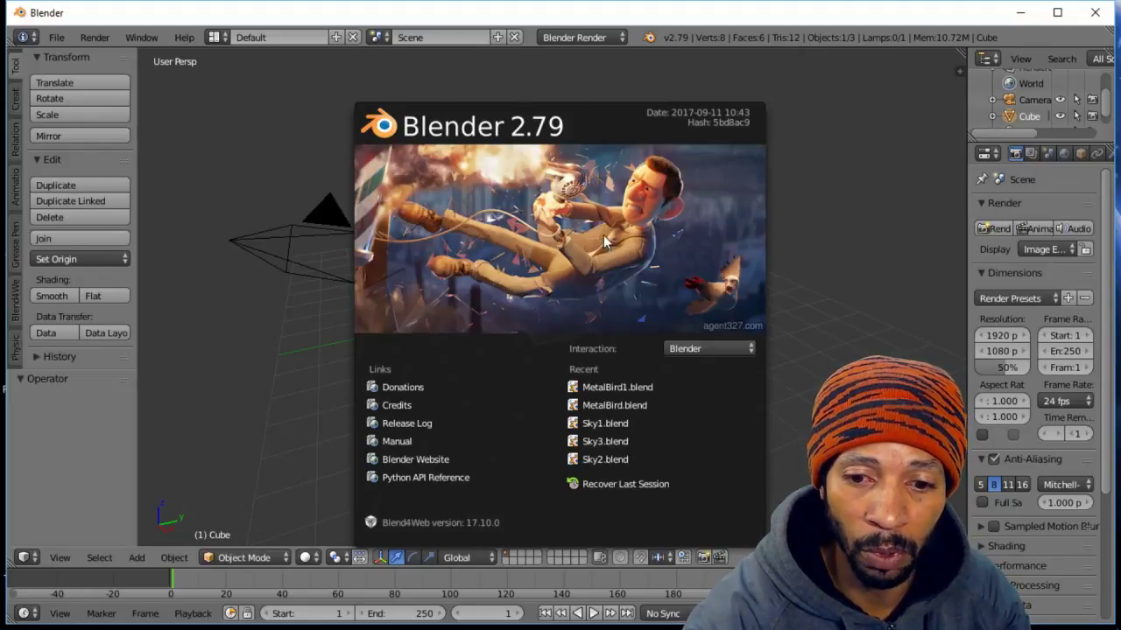
- Keep the Blender (default) interaction style on the splash screen
{"action": "left_click", "coordinate": [742, 350]}
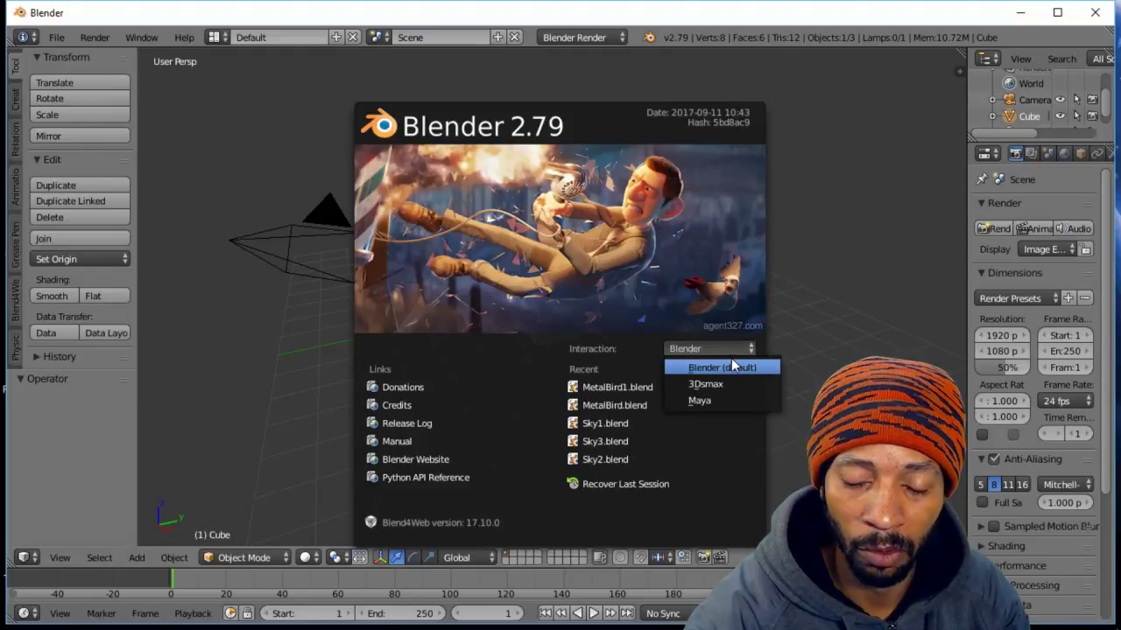
{"action": "left_click", "coordinate": [736, 369]}
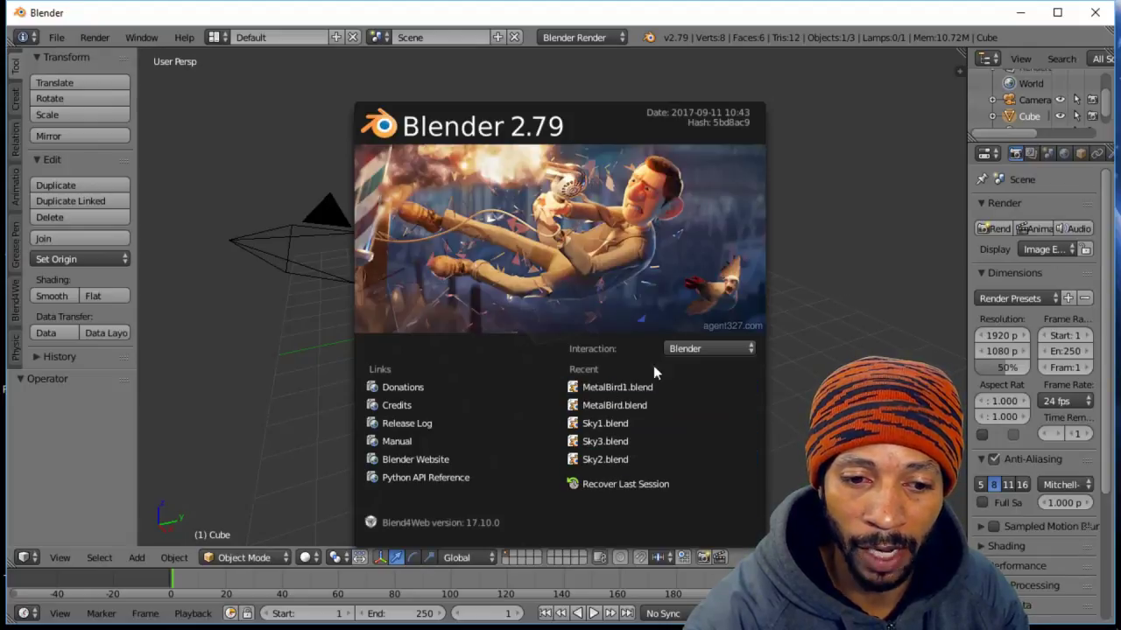
- Close the splash screen and delete the default cube
{"action": "left_click", "coordinate": [875, 231]}
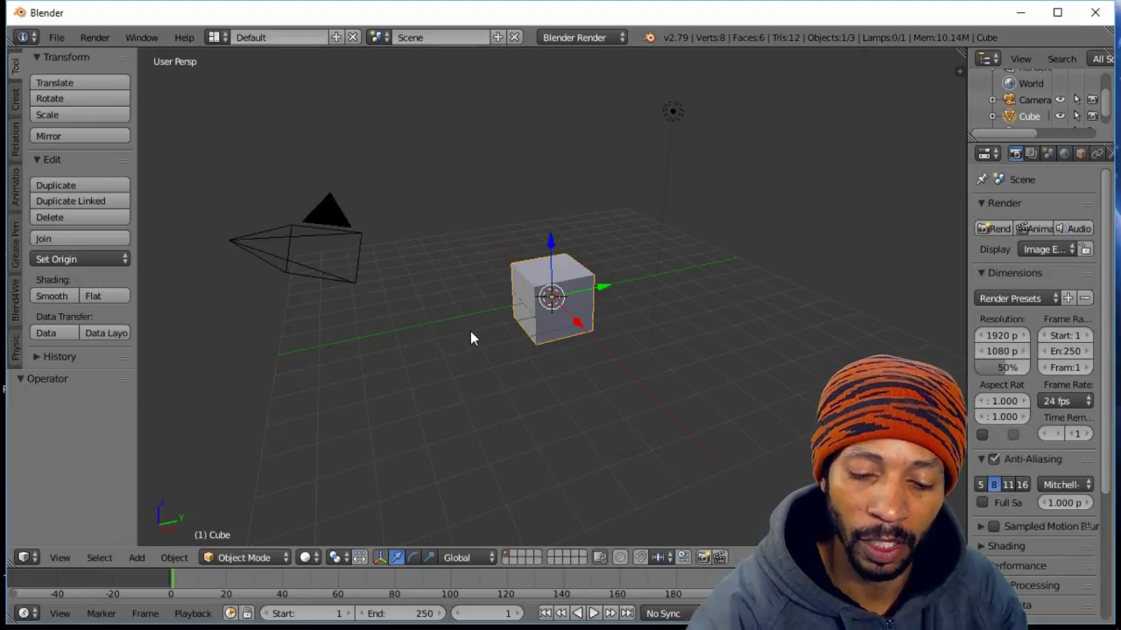
{"action": "key", "text": "x"}
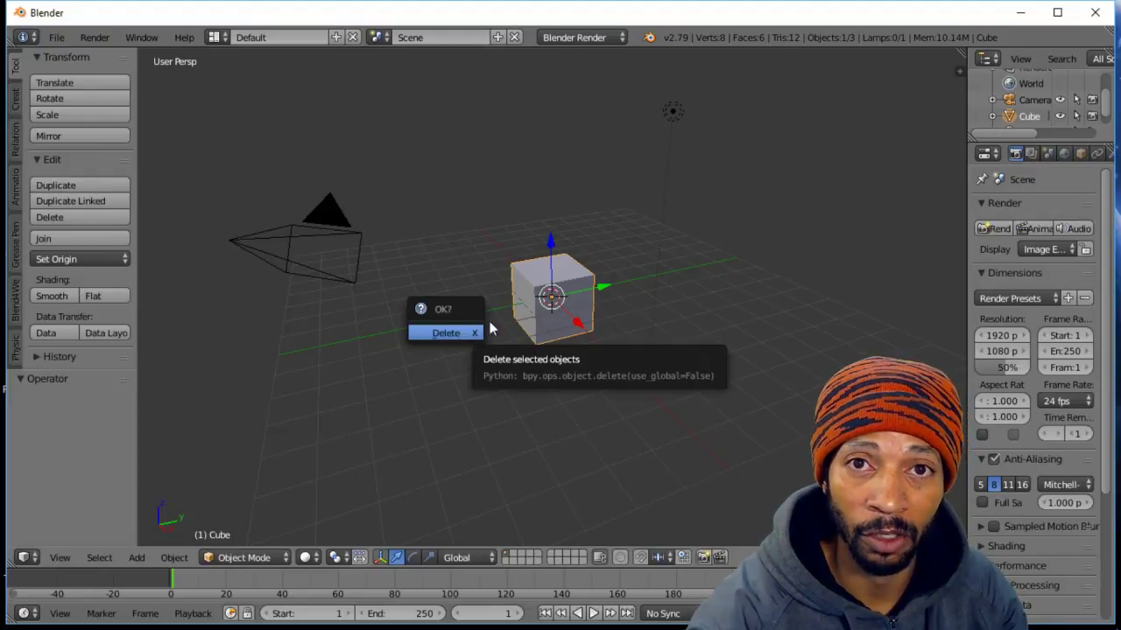
{"action": "left_click", "coordinate": [445, 333]}
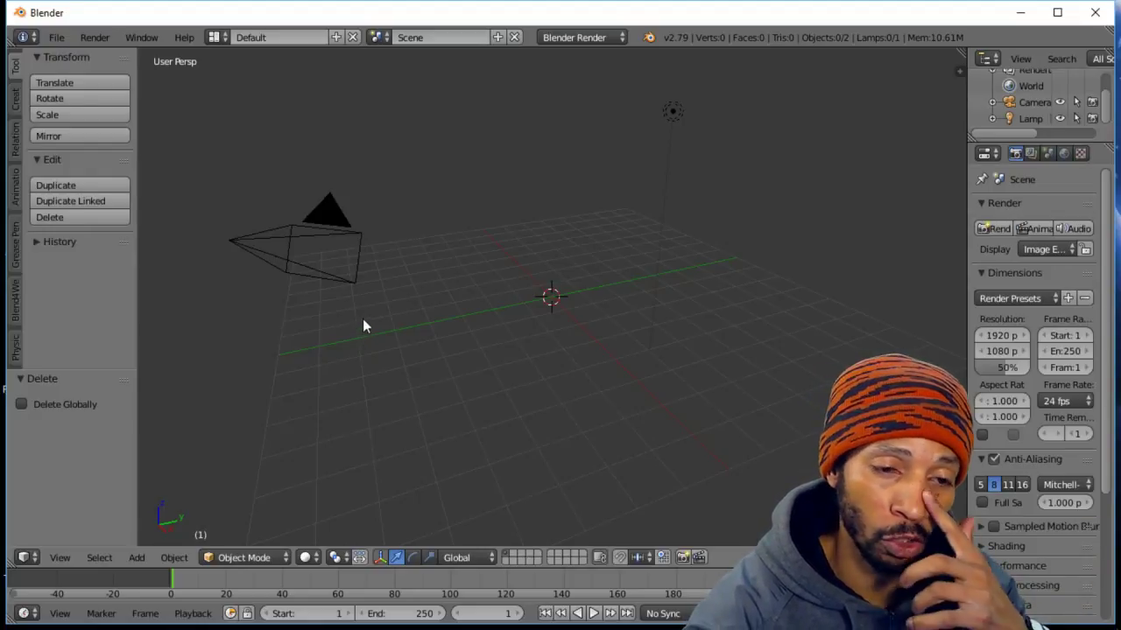
- Start a Wavefront OBJ import and select Babyborg1.obj in 3D Objects/MakeHuman
{"action": "left_click", "coordinate": [54, 39]}
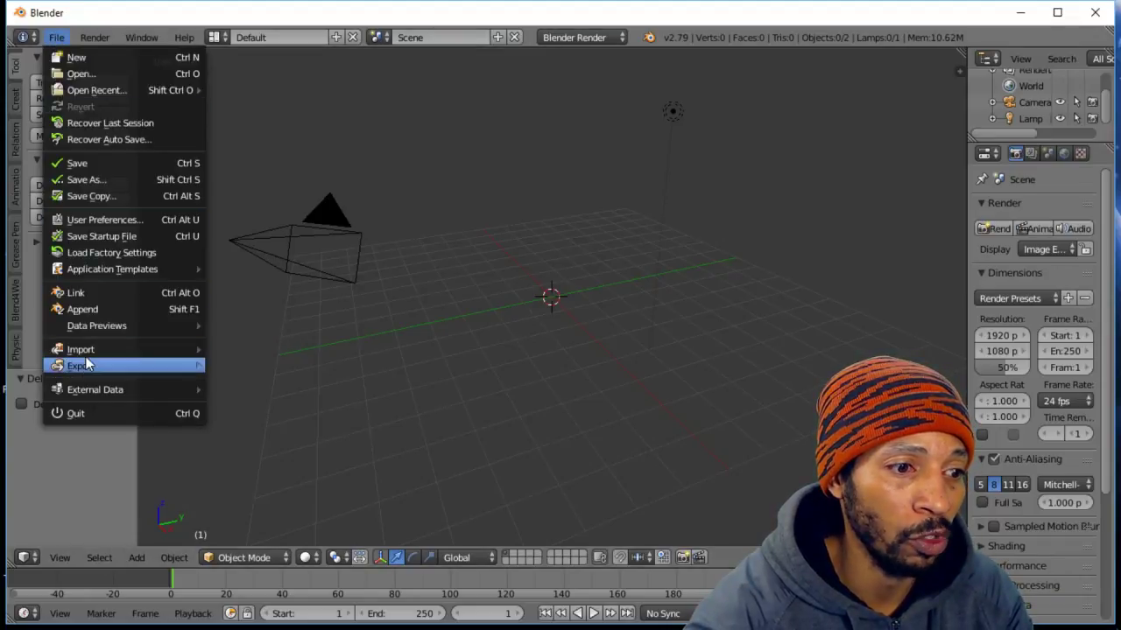
{"action": "mouse_move", "coordinate": [90, 353]}
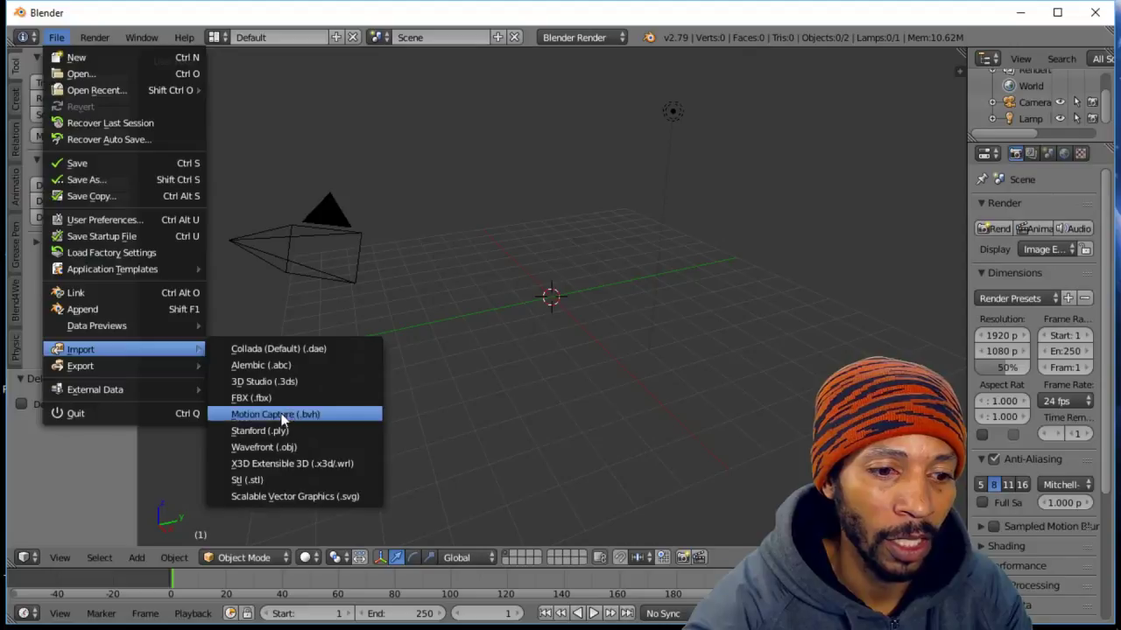
{"action": "left_click", "coordinate": [311, 449]}
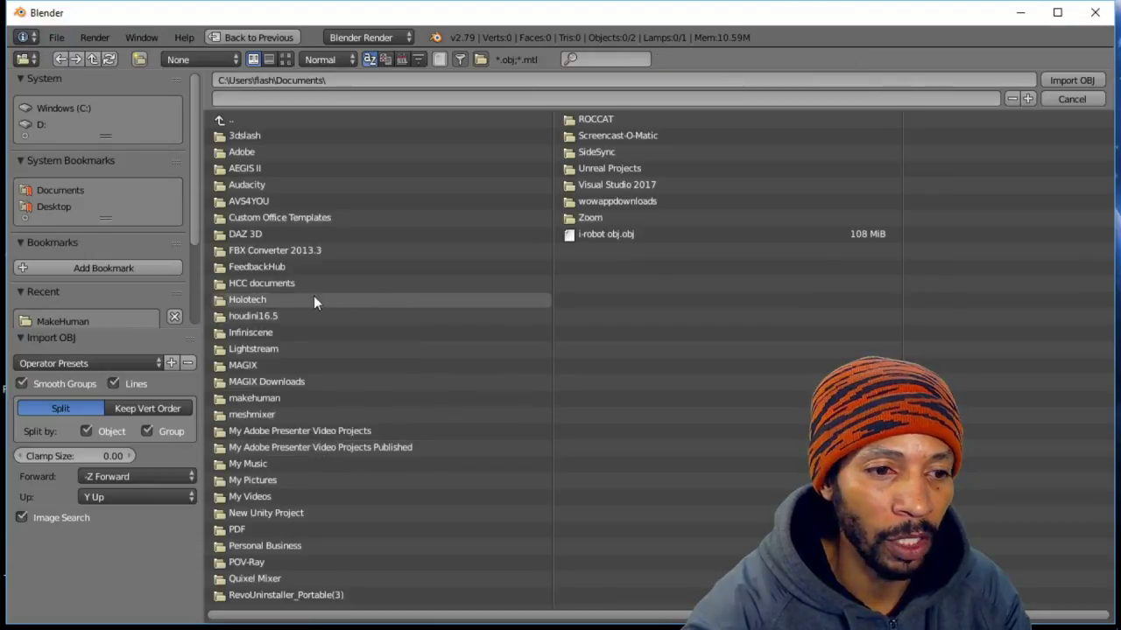
{"action": "left_click", "coordinate": [219, 121]}
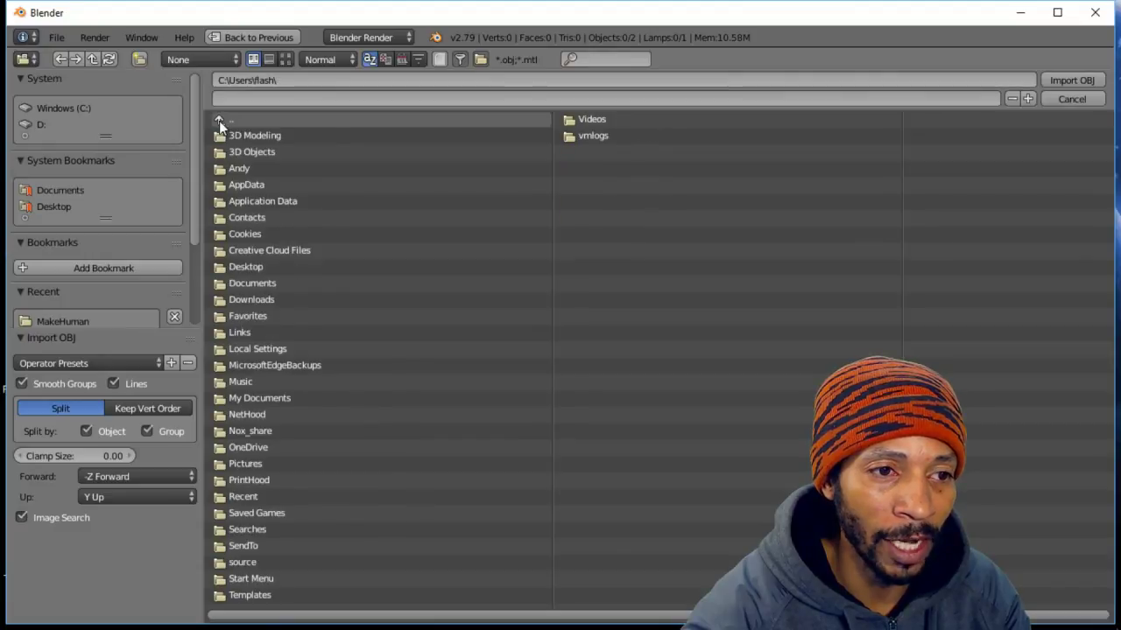
{"action": "left_click", "coordinate": [253, 151]}
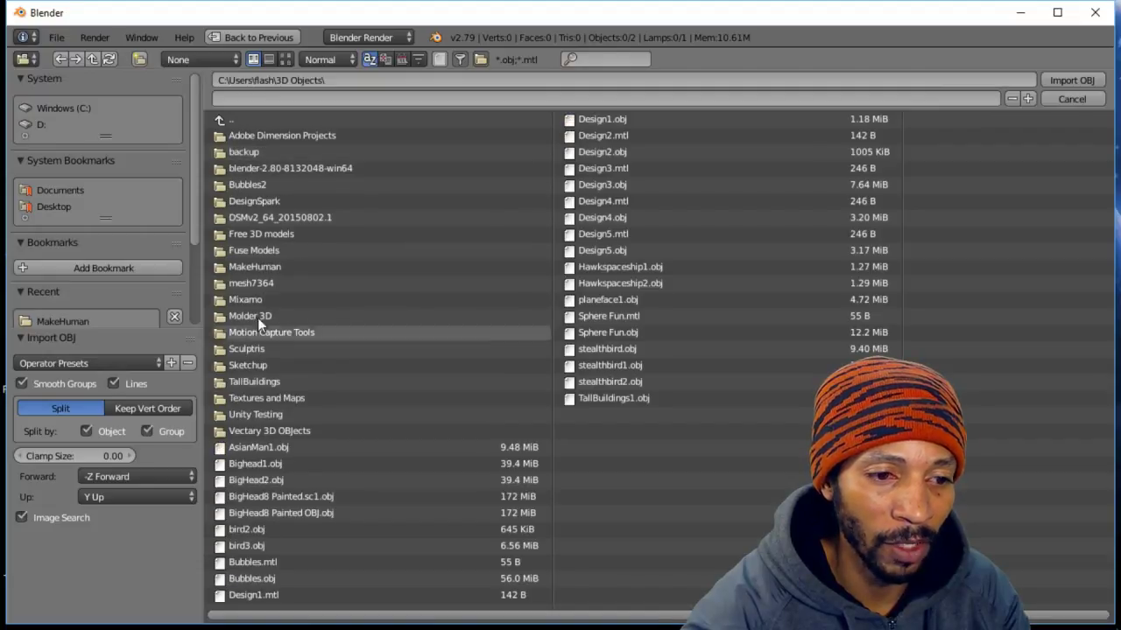
{"action": "left_click", "coordinate": [262, 267]}
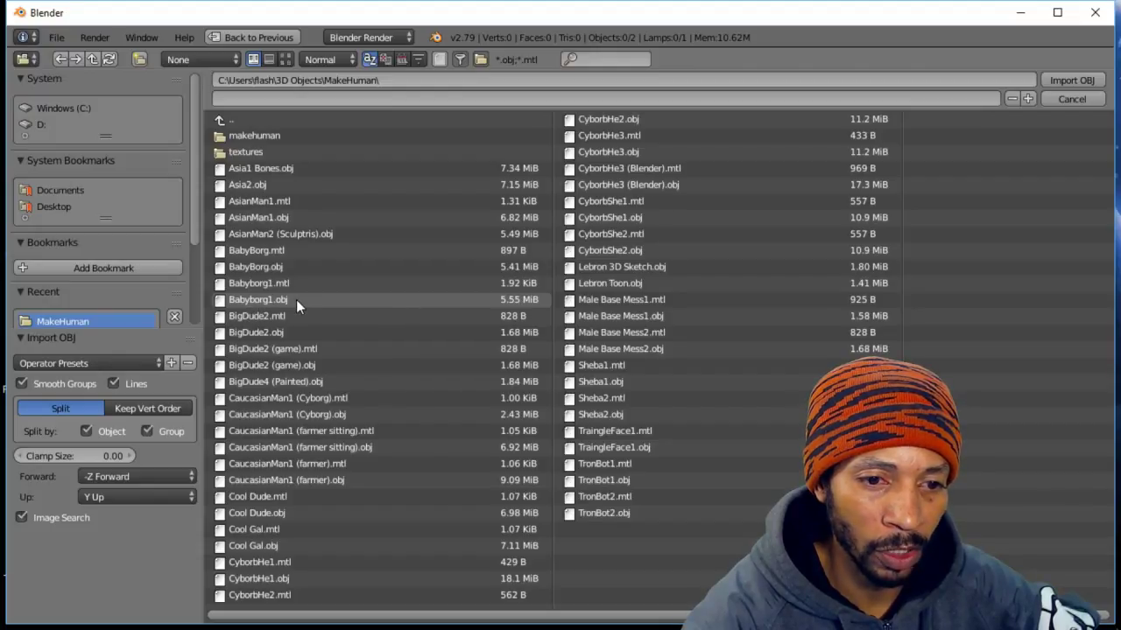
{"action": "left_click", "coordinate": [296, 300]}
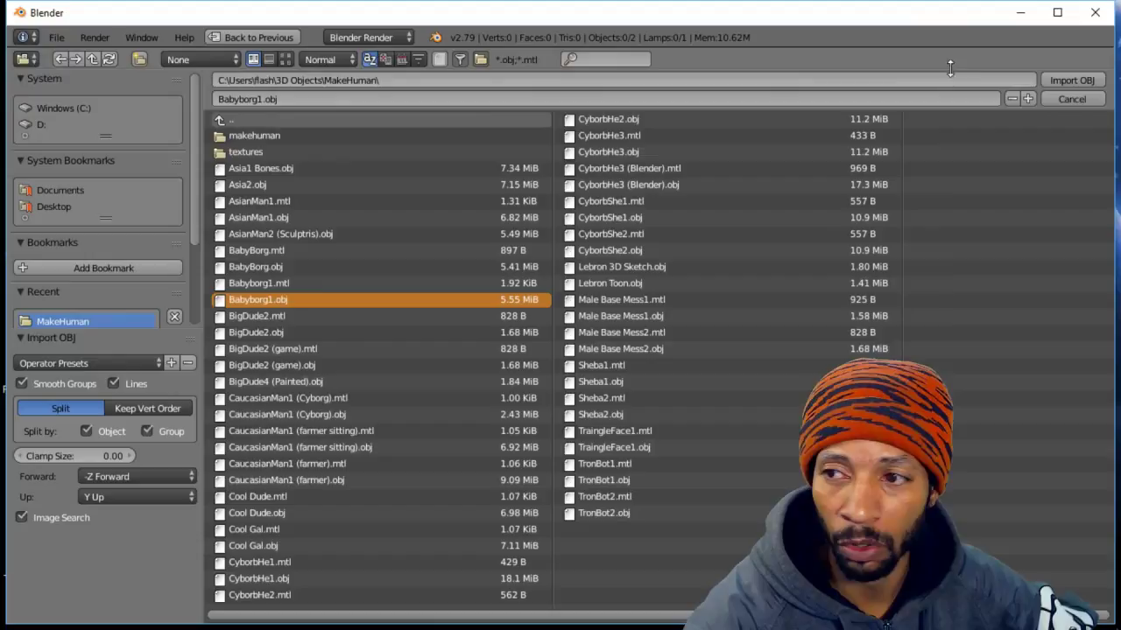
- Import Babyborg1.obj, zoom in on the figure, then delete it
{"action": "left_click", "coordinate": [1084, 80]}
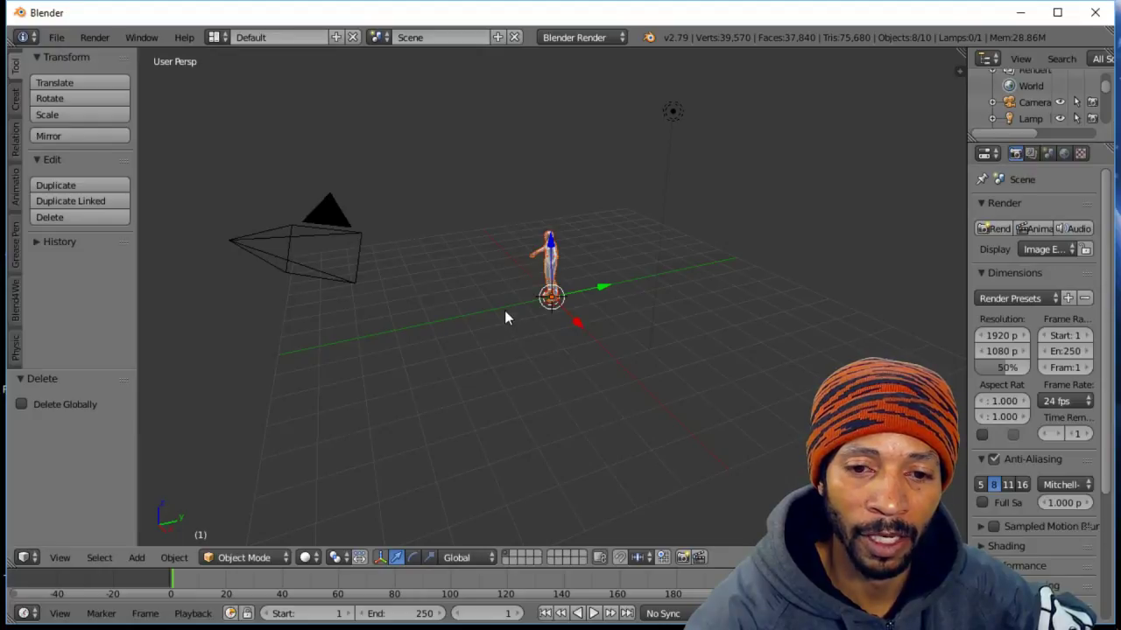
{"action": "scroll", "coordinate": [504, 310], "scroll_direction": "up", "scroll_amount": 5}
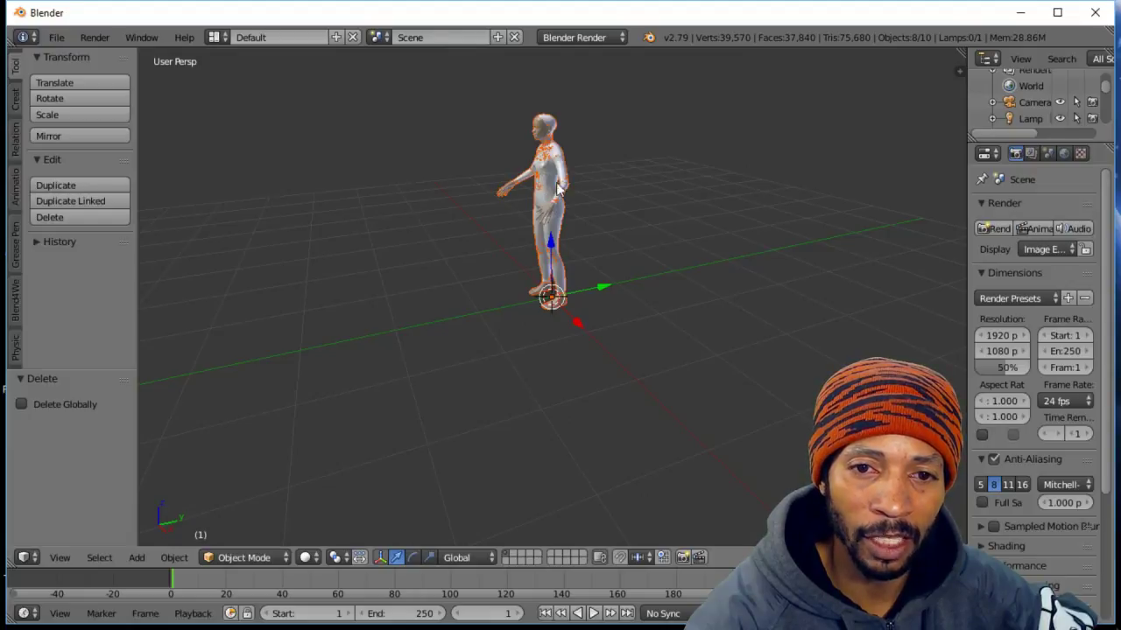
{"action": "key", "text": "x"}
{"action": "left_click", "coordinate": [437, 244]}
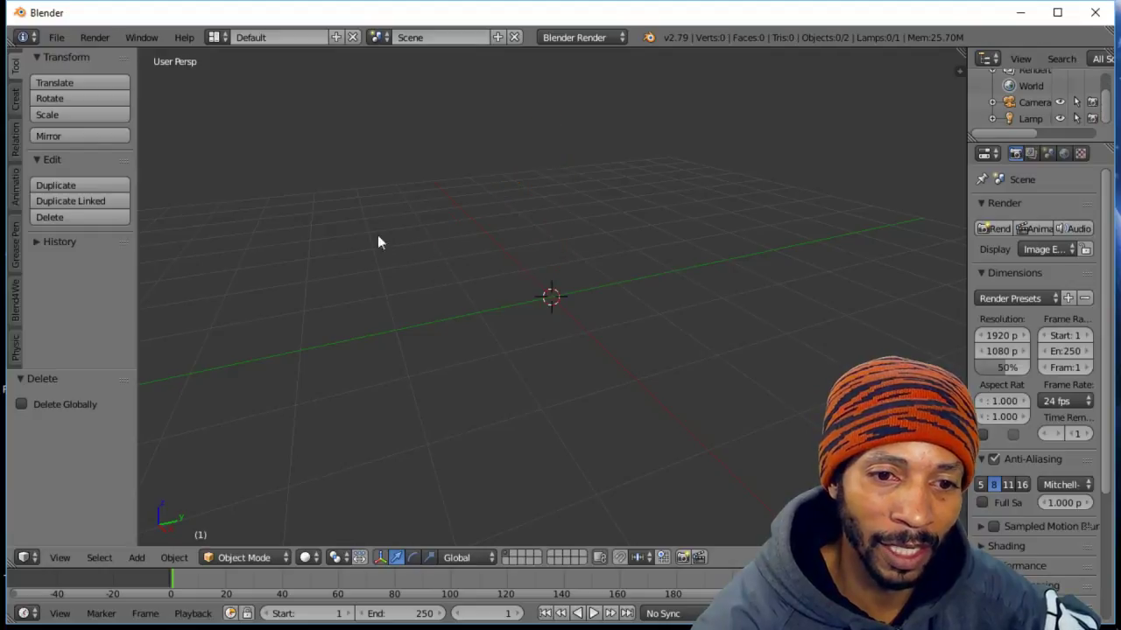
- Start a new Wavefront OBJ import and select BabyBorg.obj from the MakeHuman folder
{"action": "left_click", "coordinate": [53, 38]}
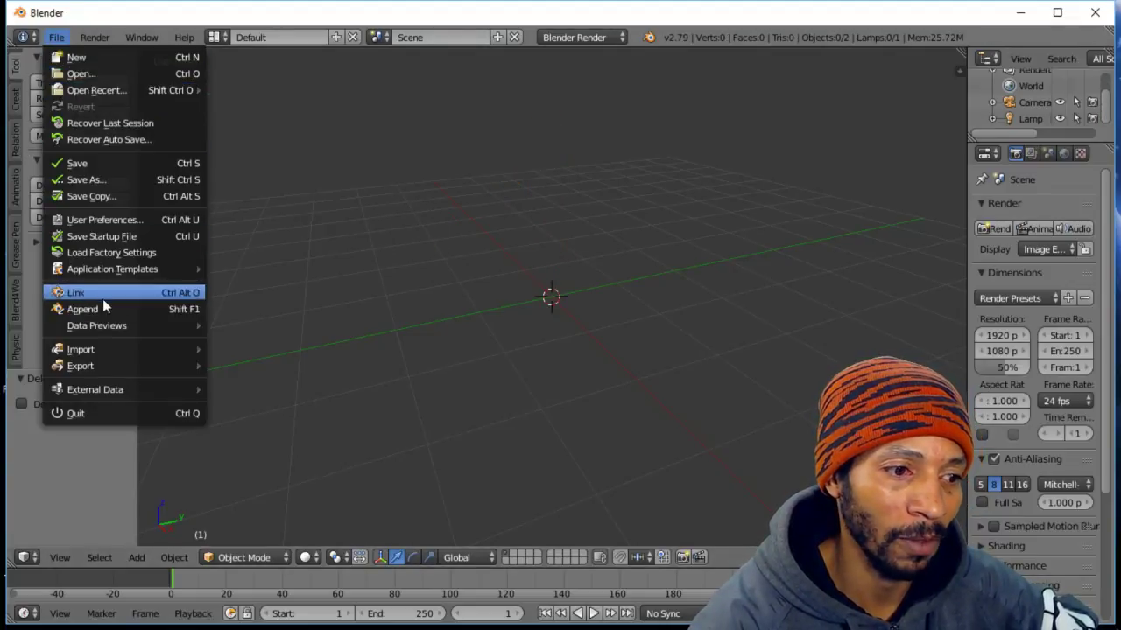
{"action": "mouse_move", "coordinate": [121, 349]}
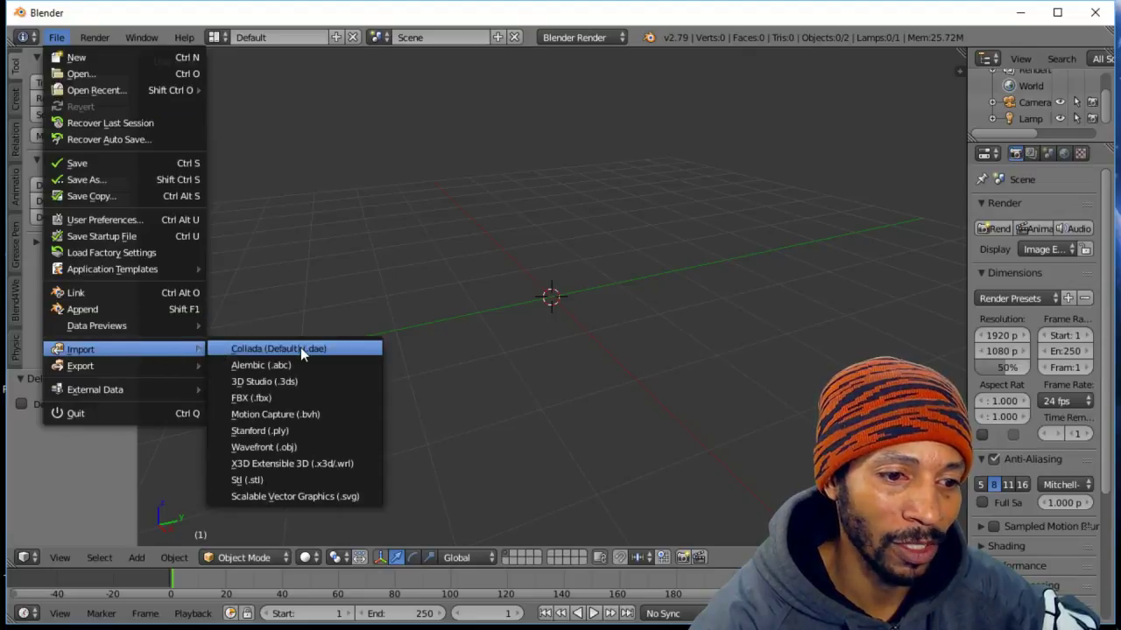
{"action": "left_click", "coordinate": [297, 445]}
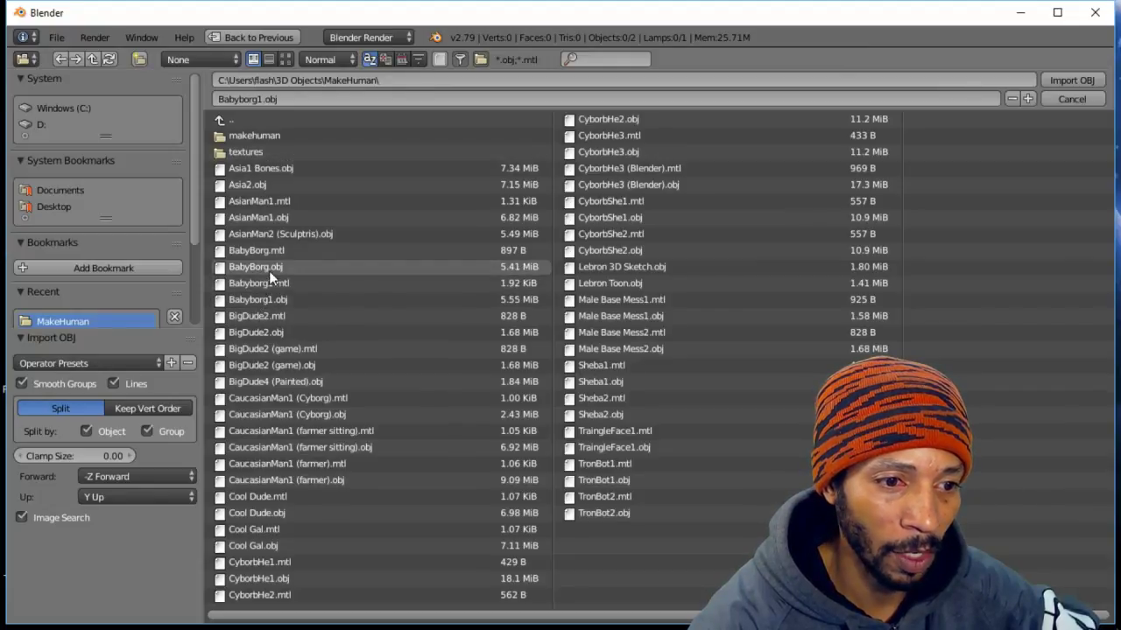
{"action": "left_click", "coordinate": [268, 269]}
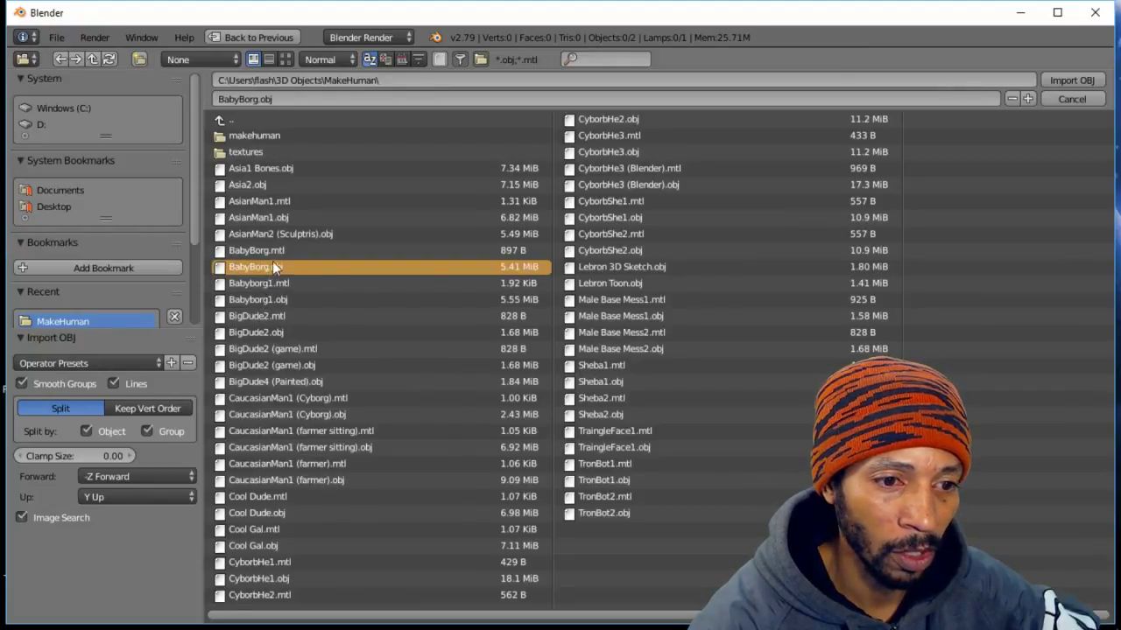
- Import BabyBorg.obj and scale it down uniformly to 0.158
{"action": "left_click", "coordinate": [1076, 80]}
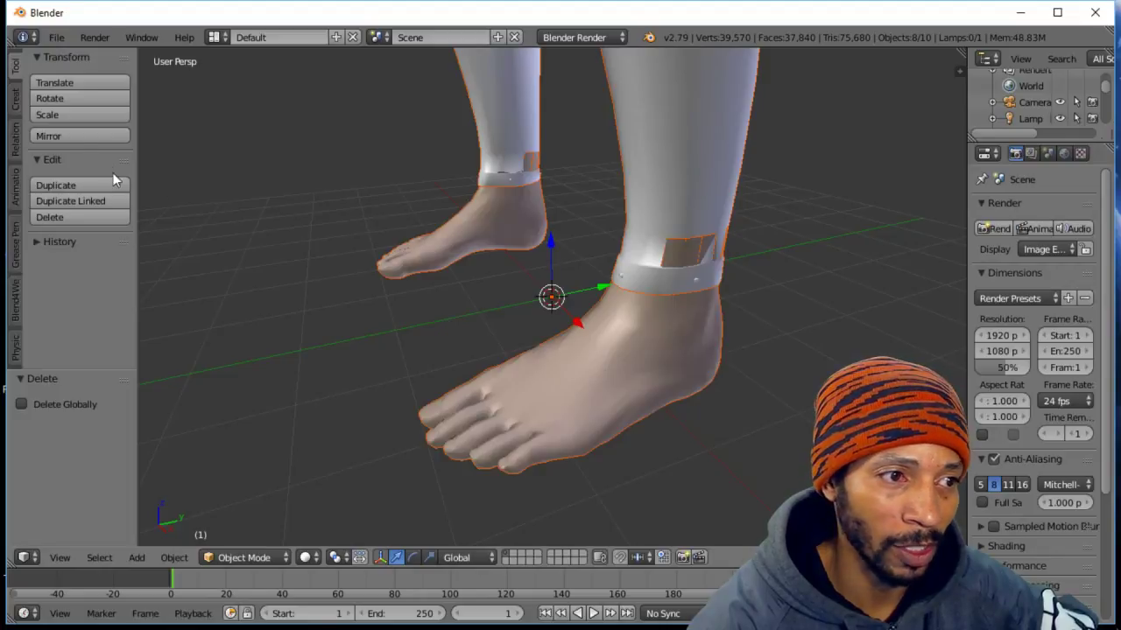
{"action": "left_click", "coordinate": [69, 113]}
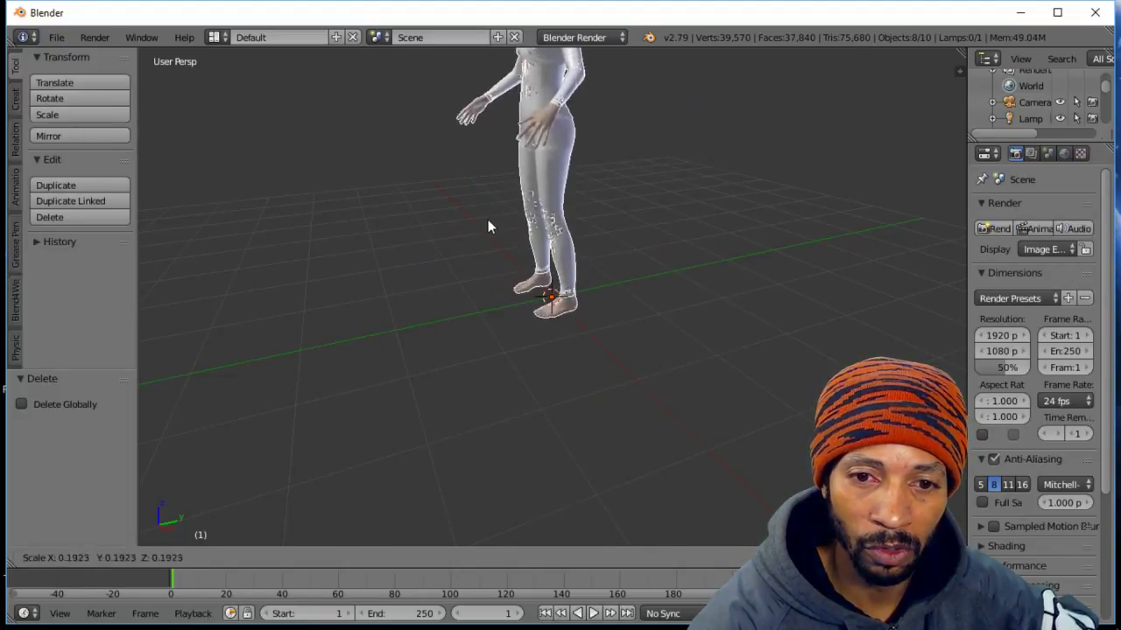
{"action": "left_click", "coordinate": [556, 224]}
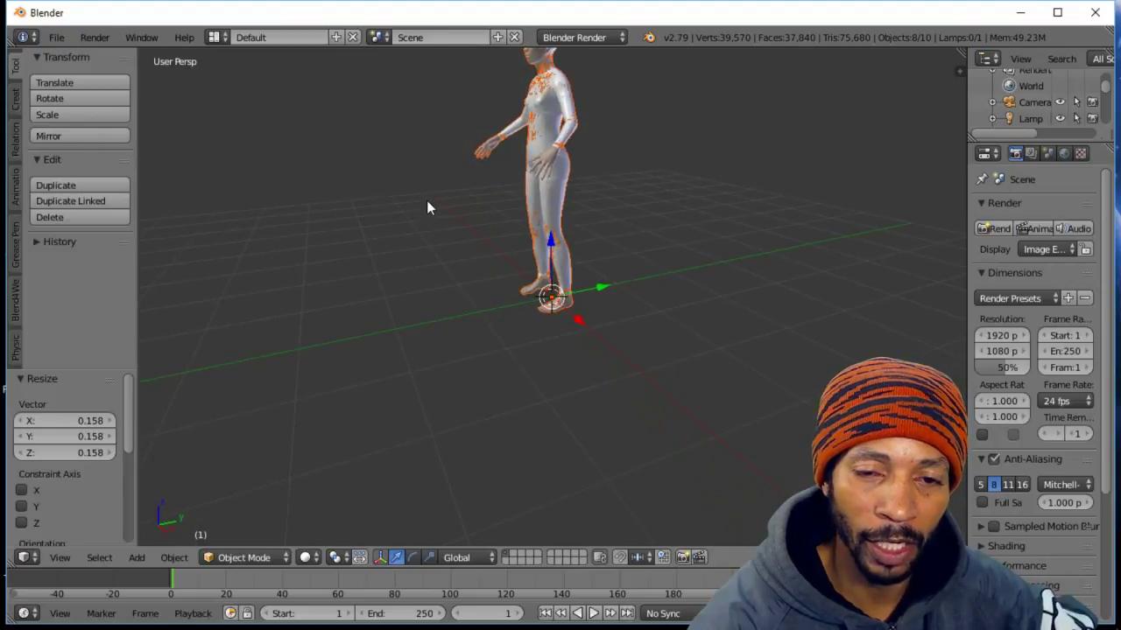
{"action": "scroll", "coordinate": [427, 200], "scroll_direction": "down", "scroll_amount": 2}
{"action": "scroll", "coordinate": [427, 200], "scroll_direction": "up", "scroll_amount": 3}
{"action": "scroll", "coordinate": [427, 200], "scroll_direction": "down", "scroll_amount": 2}
{"action": "scroll", "coordinate": [426, 219], "scroll_direction": "up", "scroll_amount": 1}
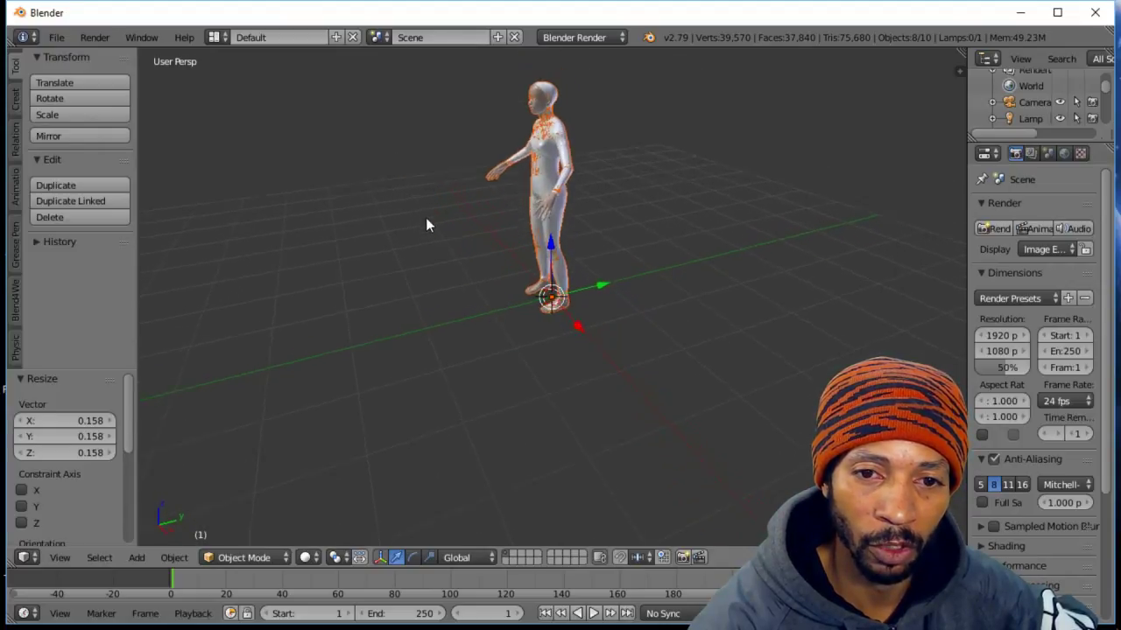
{"action": "middle_click_drag", "start_coordinate": [426, 226], "coordinate": [456, 215]}
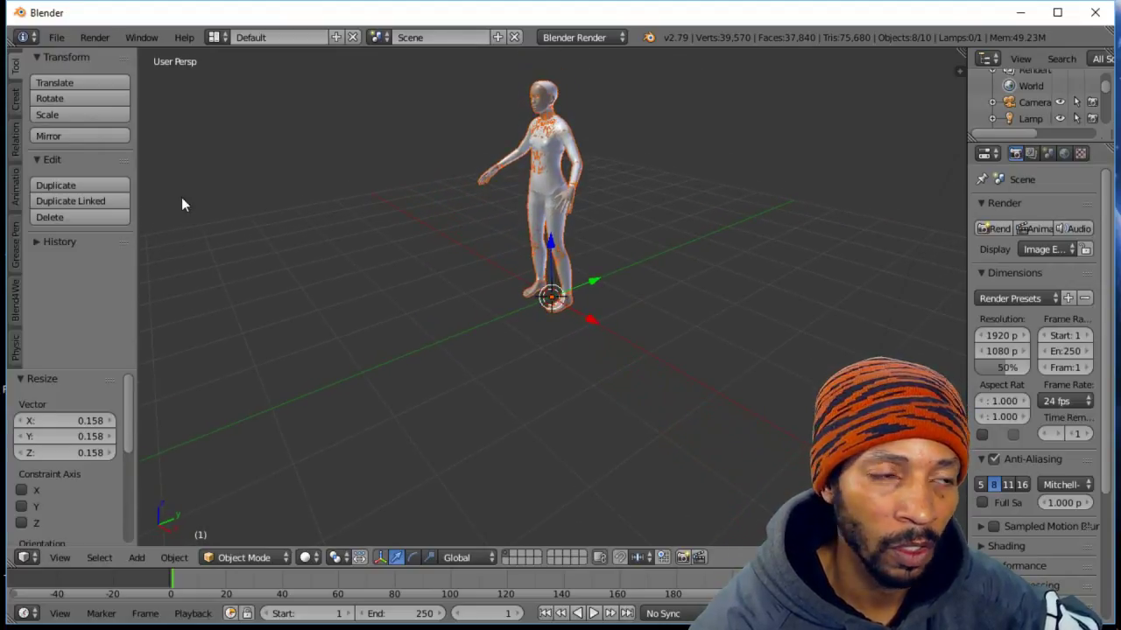
- Start a Wavefront OBJ export and navigate to the 3D Objects/MakeHuman folder
{"action": "left_click", "coordinate": [56, 38]}
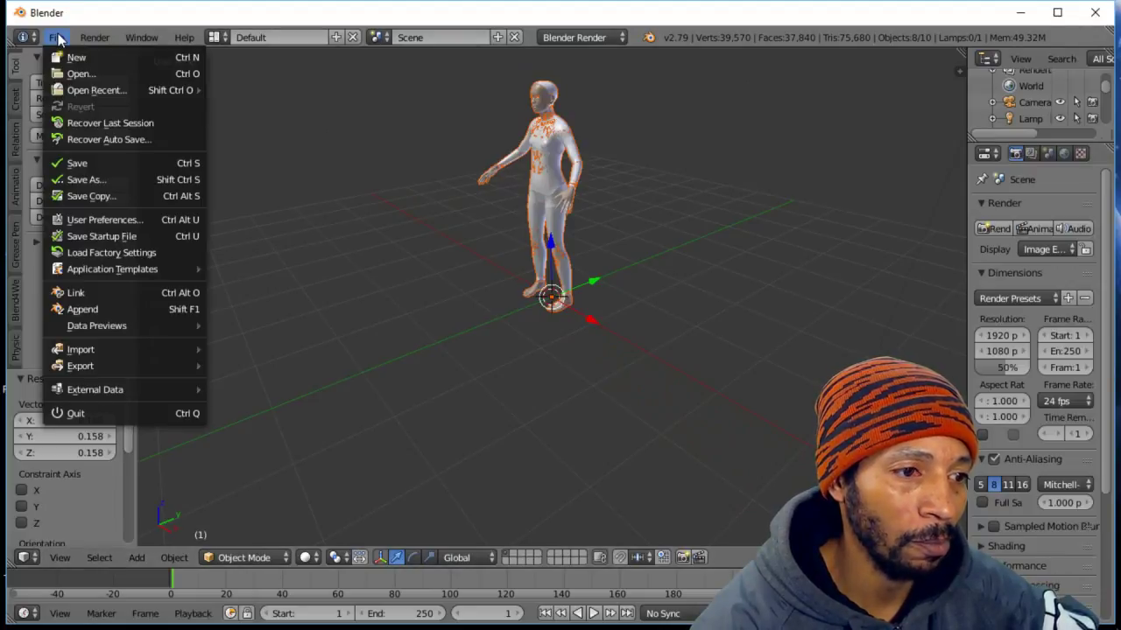
{"action": "mouse_move", "coordinate": [129, 367]}
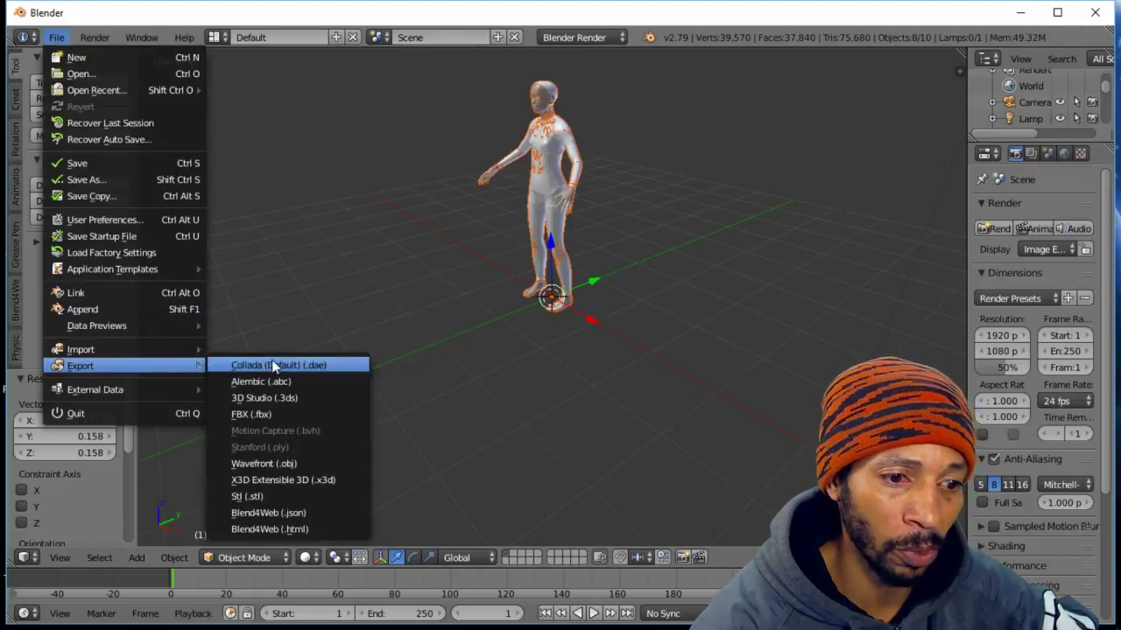
{"action": "left_click", "coordinate": [265, 464]}
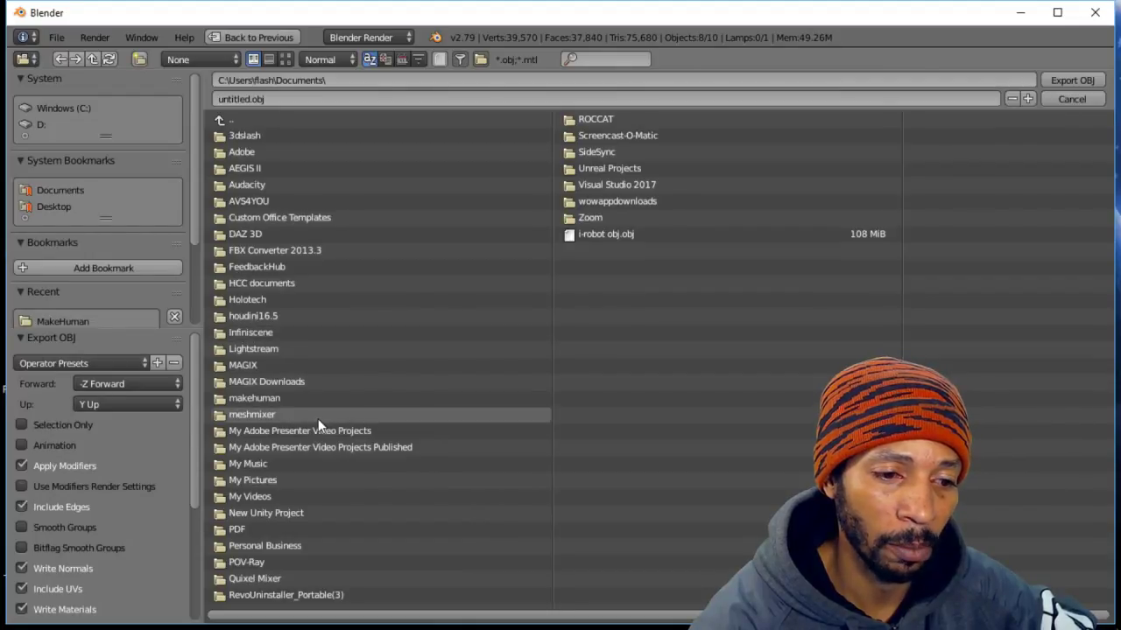
{"action": "left_click", "coordinate": [295, 398]}
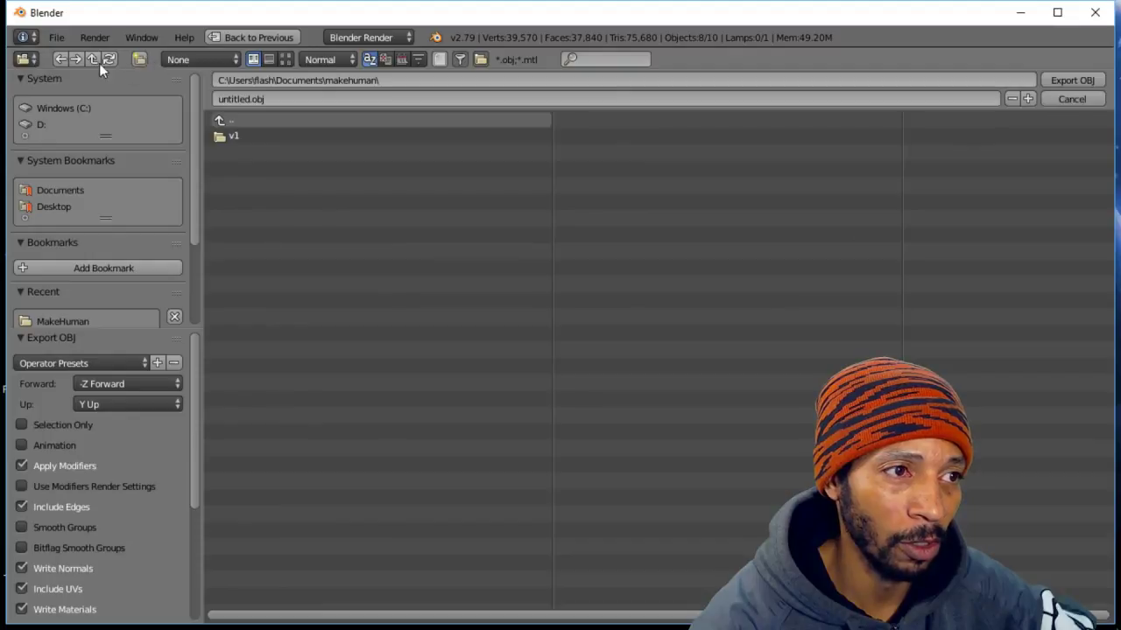
{"action": "left_click", "coordinate": [221, 120]}
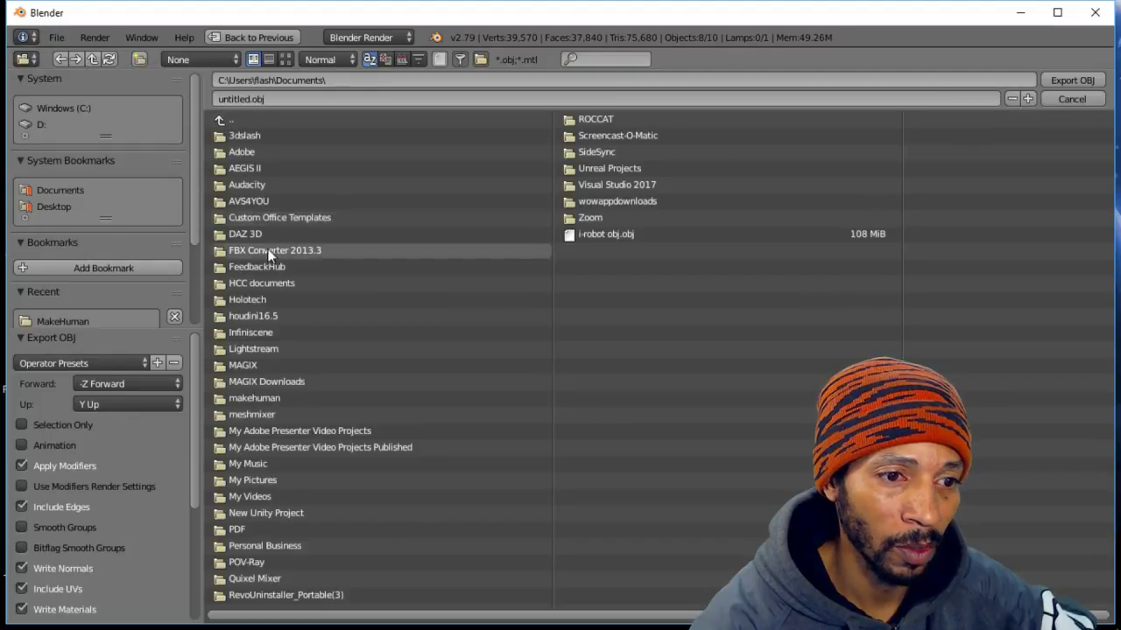
{"action": "left_click", "coordinate": [220, 118]}
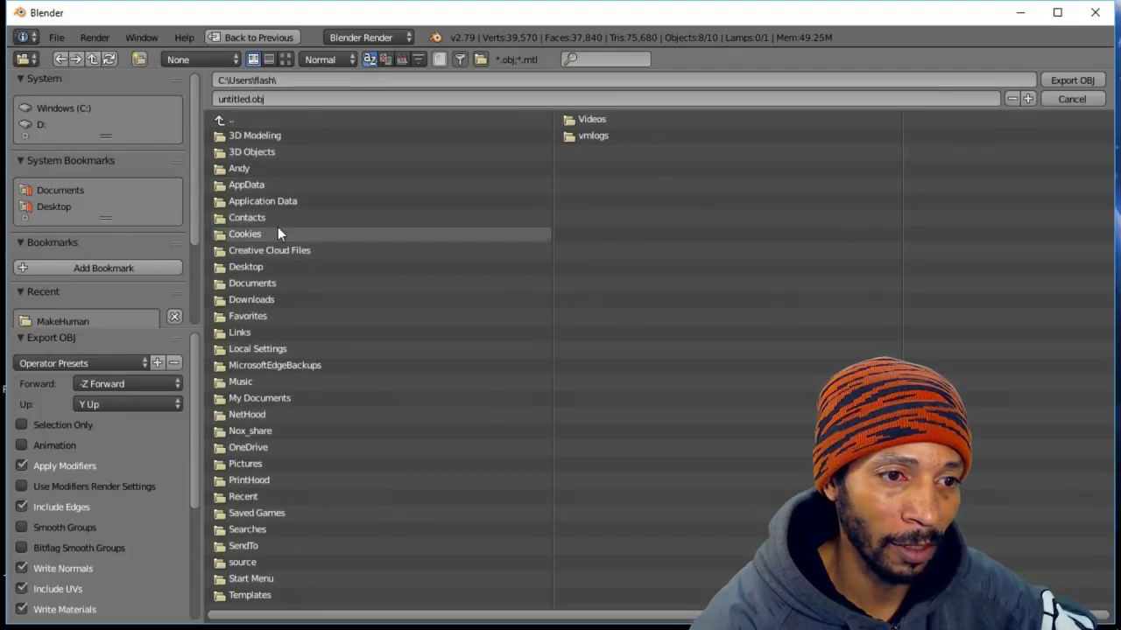
{"action": "left_click", "coordinate": [253, 149]}
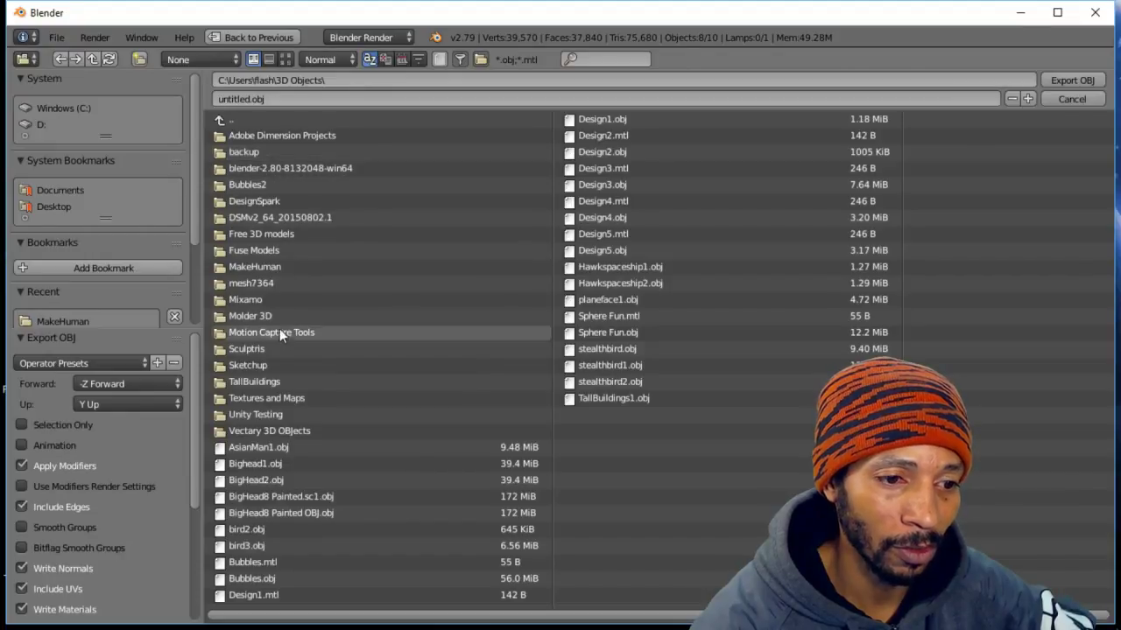
{"action": "left_click", "coordinate": [278, 266]}
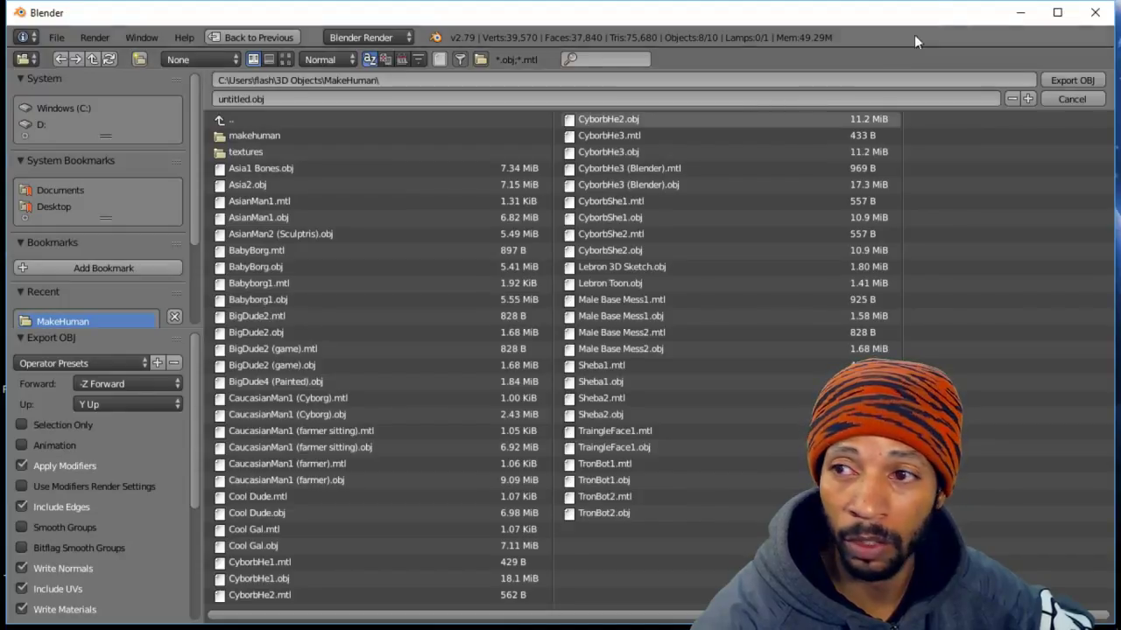
- Minimize Blender, launch Adobe Dimension CC and dismiss the billing notice
{"action": "left_click", "coordinate": [1018, 14]}
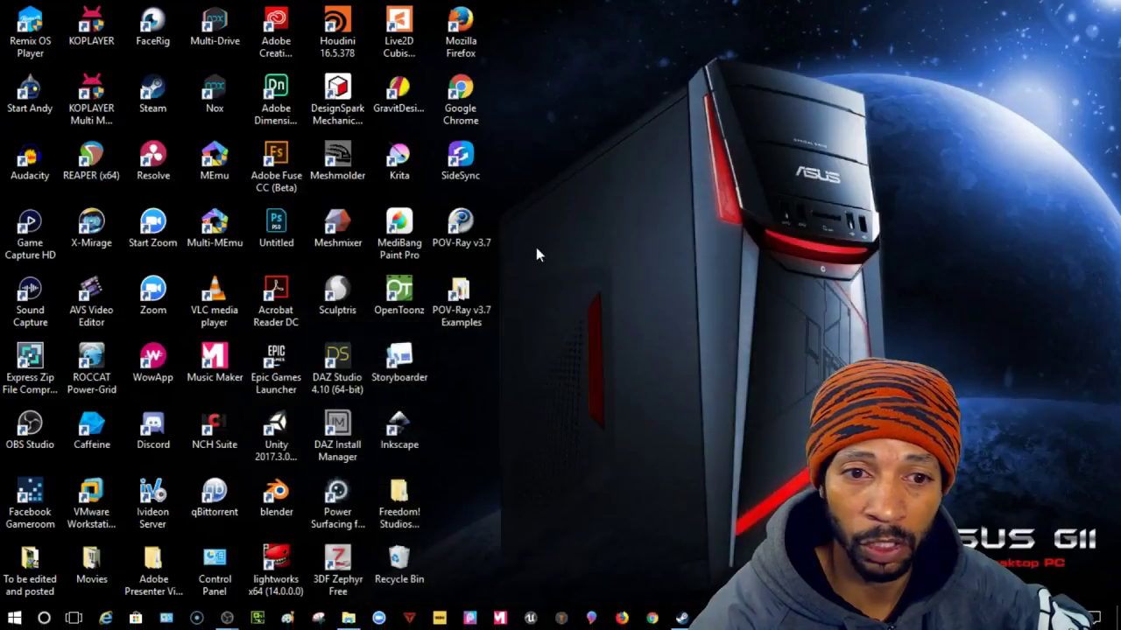
{"action": "double_click", "coordinate": [275, 92]}
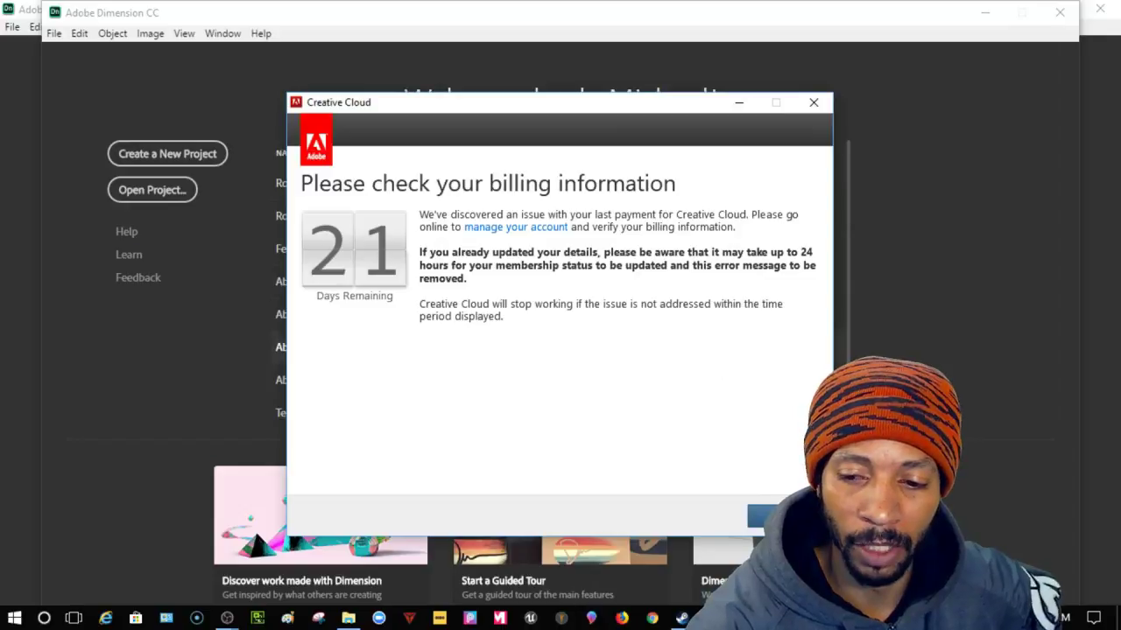
{"action": "left_click", "coordinate": [762, 517]}
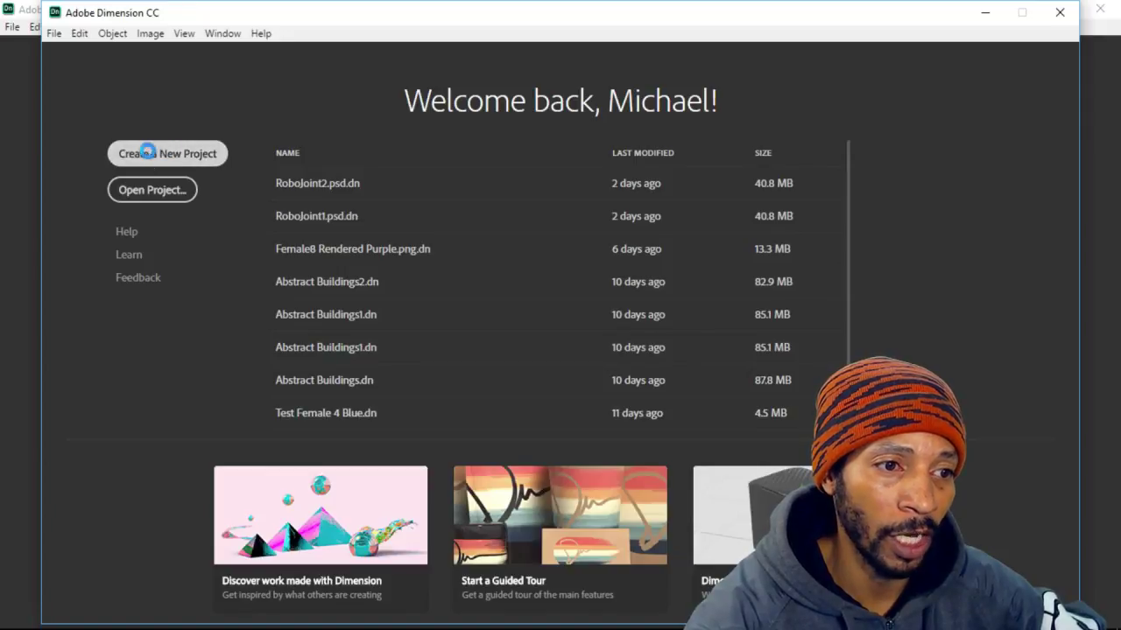
- Create a new project and import Babyborg1.obj as a 3D model
{"action": "left_click", "coordinate": [181, 158]}
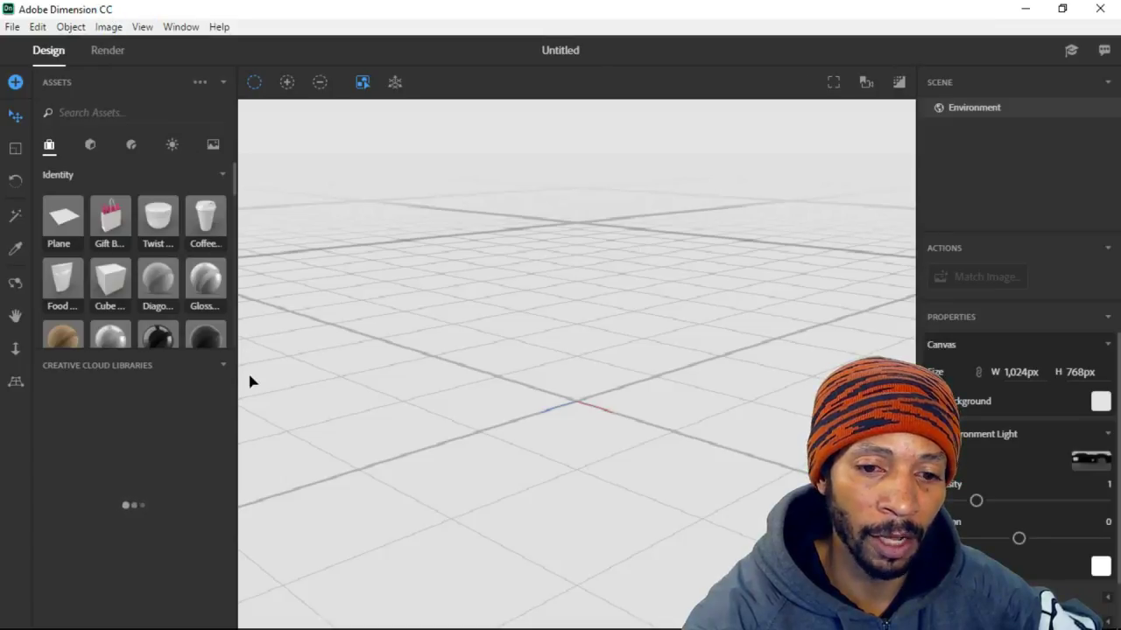
{"action": "left_click", "coordinate": [13, 27]}
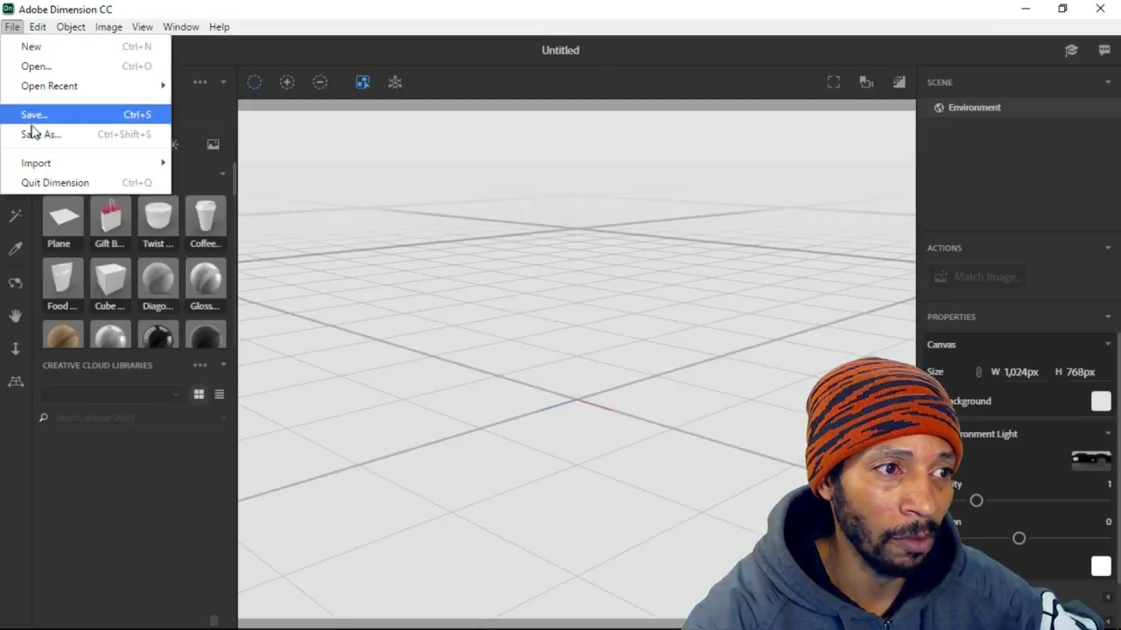
{"action": "mouse_move", "coordinate": [86, 168]}
{"action": "left_click", "coordinate": [248, 171]}
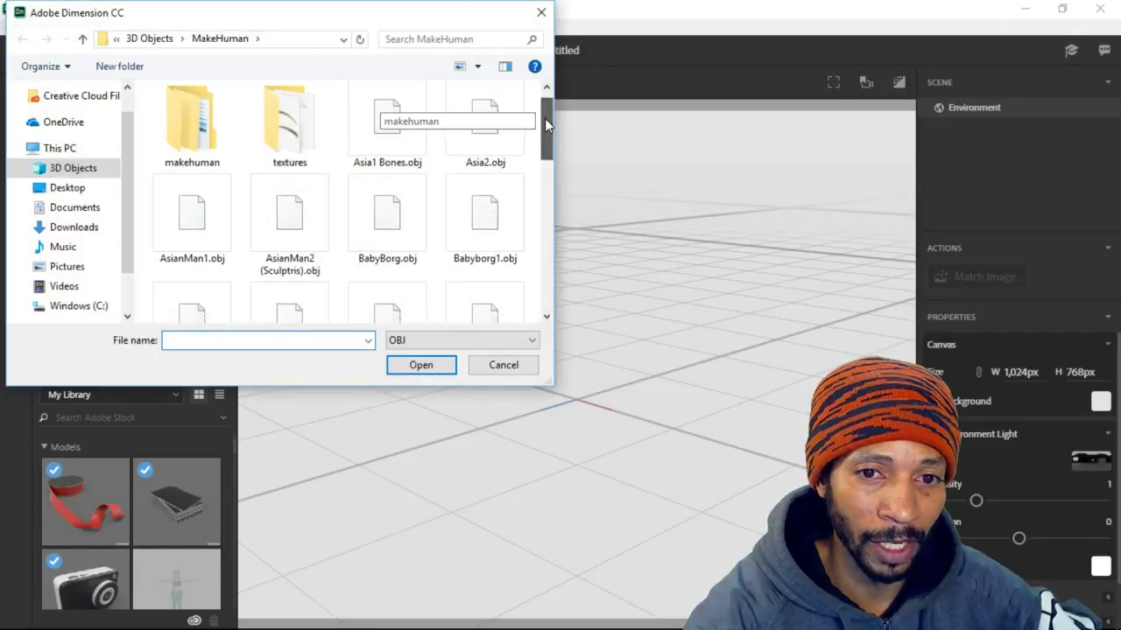
{"action": "left_click_drag", "start_coordinate": [544, 118], "coordinate": [537, 165]}
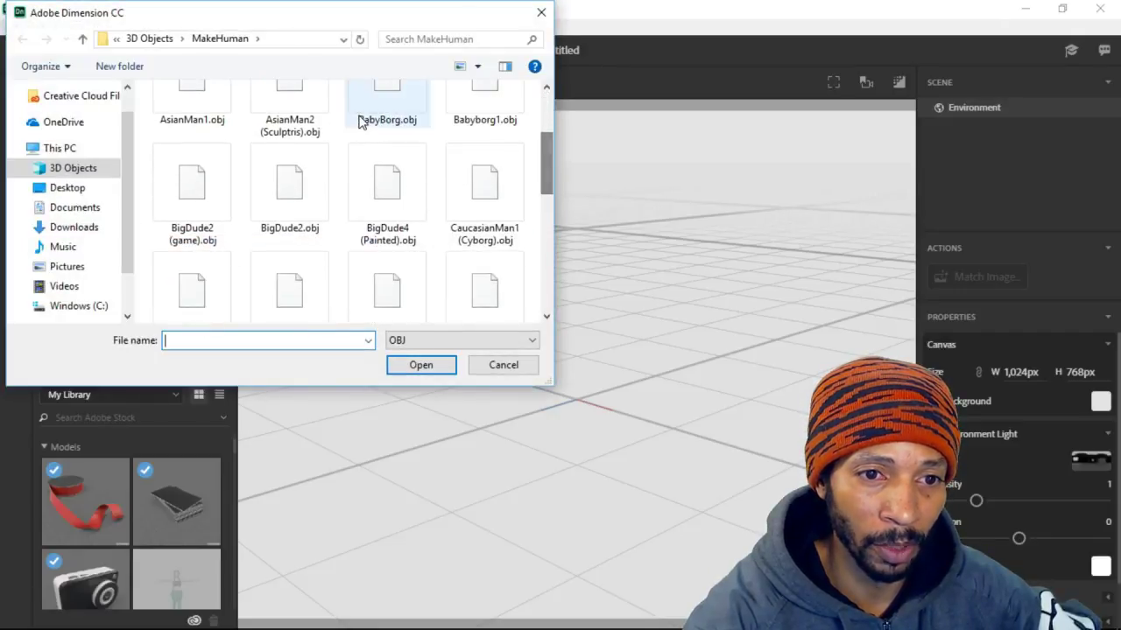
{"action": "left_click", "coordinate": [479, 121]}
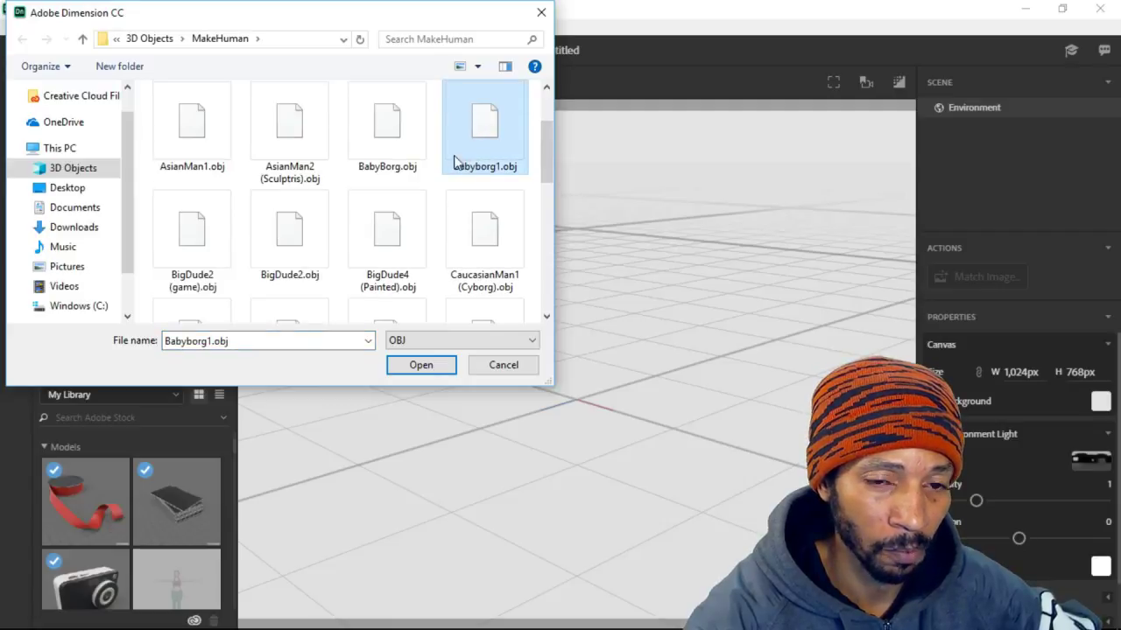
{"action": "left_click", "coordinate": [421, 366]}
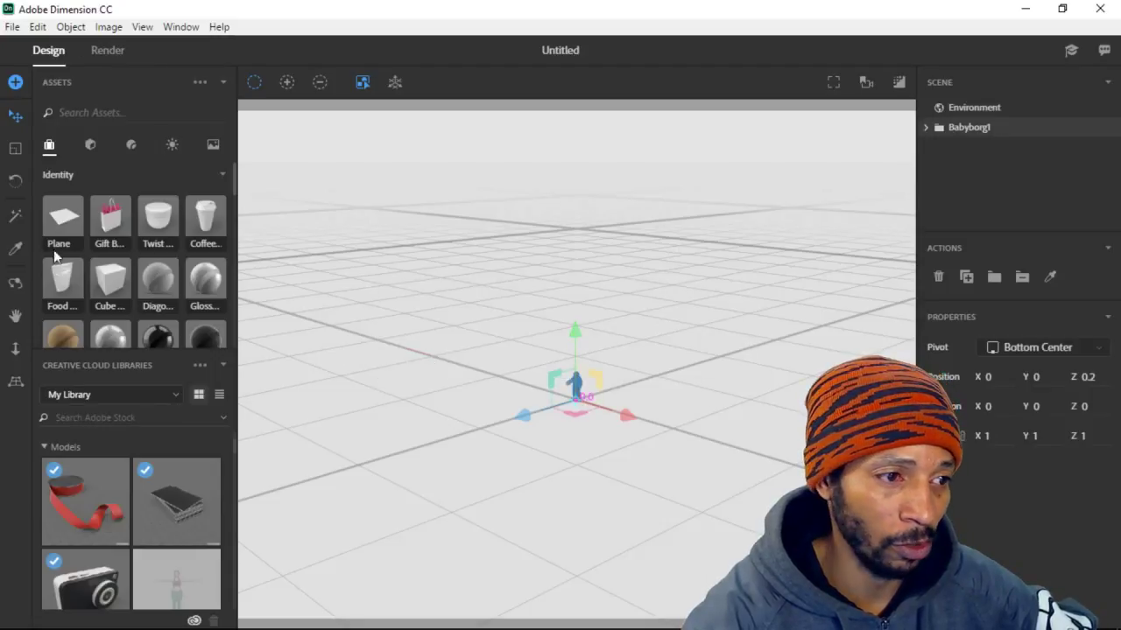
- Scale the Babyborg1 model up uniformly in repeated drags to about 10.2
{"action": "left_click", "coordinate": [16, 151]}
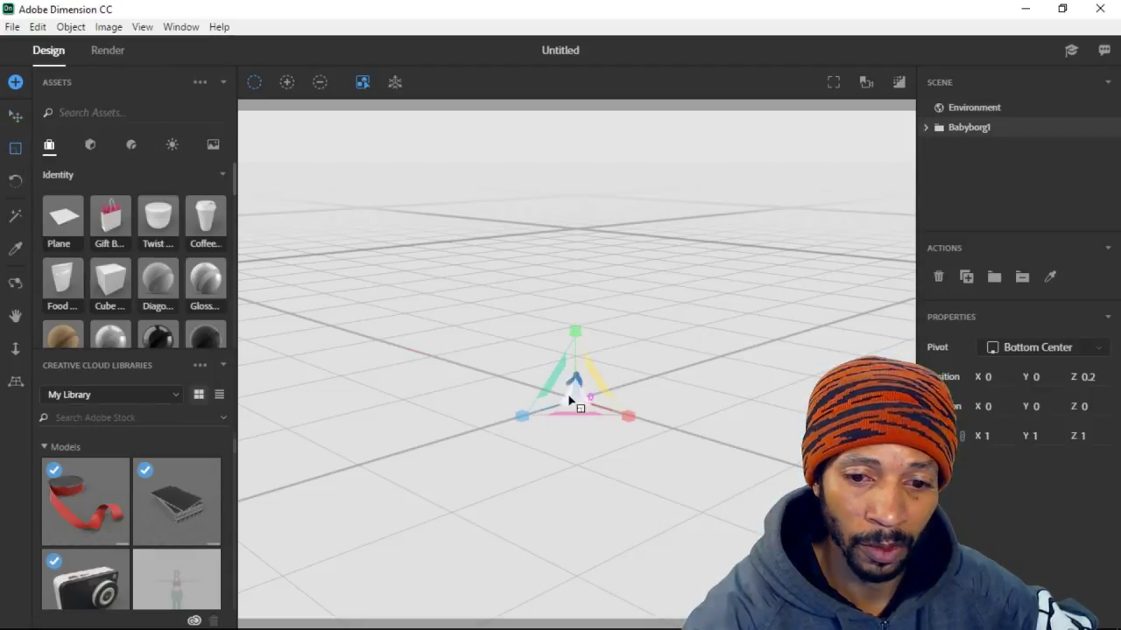
{"action": "left_click_drag", "start_coordinate": [574, 397], "coordinate": [680, 371]}
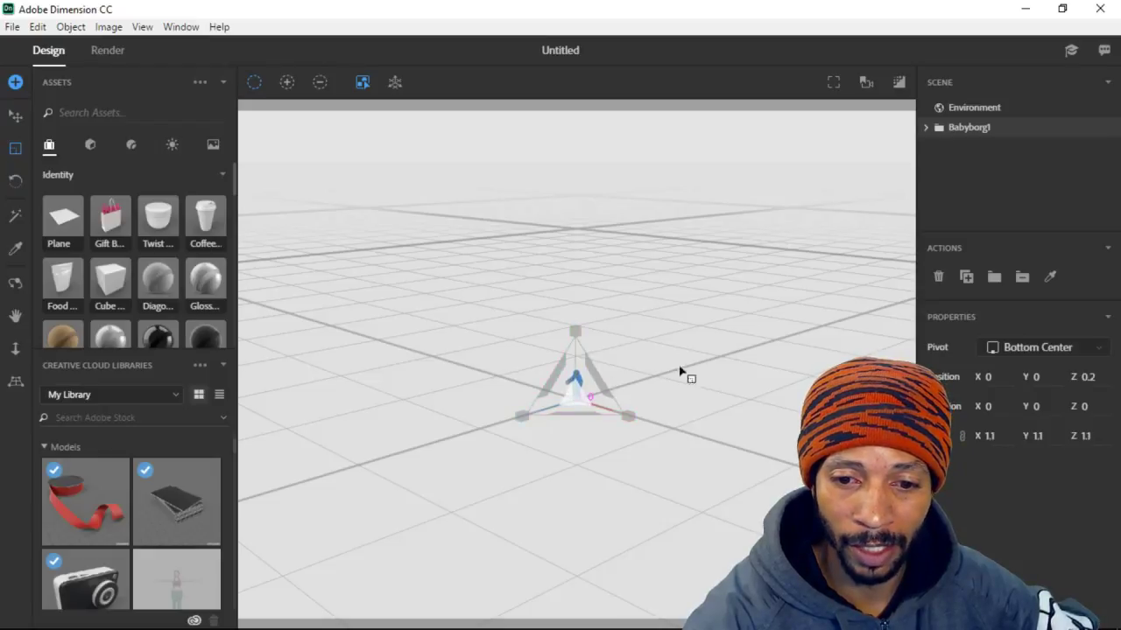
{"action": "left_click_drag", "start_coordinate": [848, 346], "coordinate": [853, 349]}
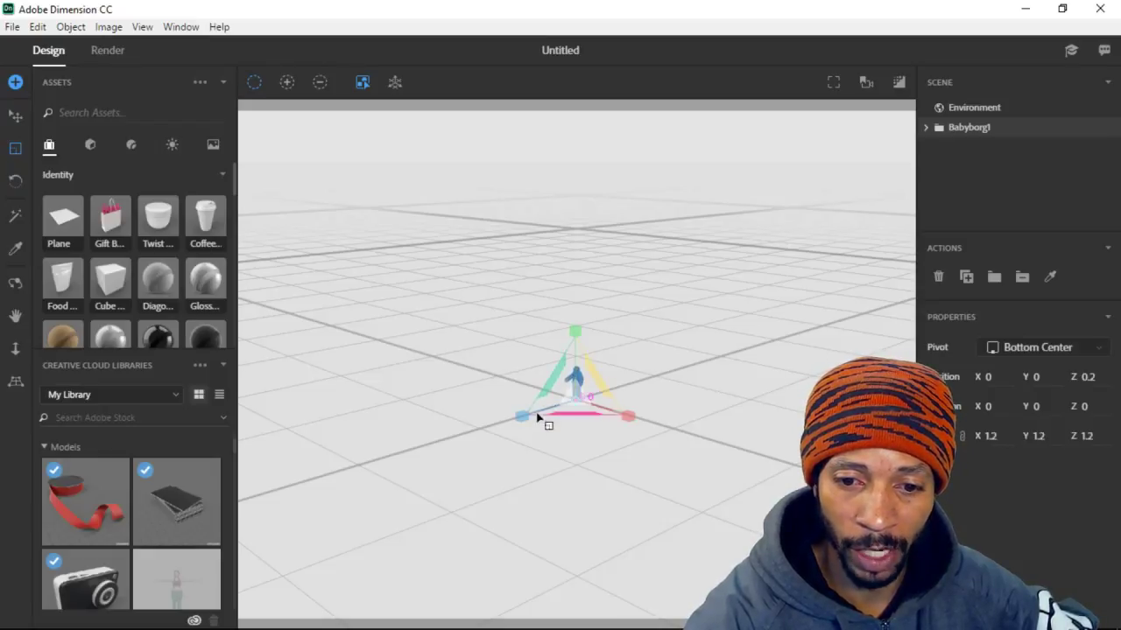
{"action": "left_click_drag", "start_coordinate": [573, 395], "coordinate": [805, 375]}
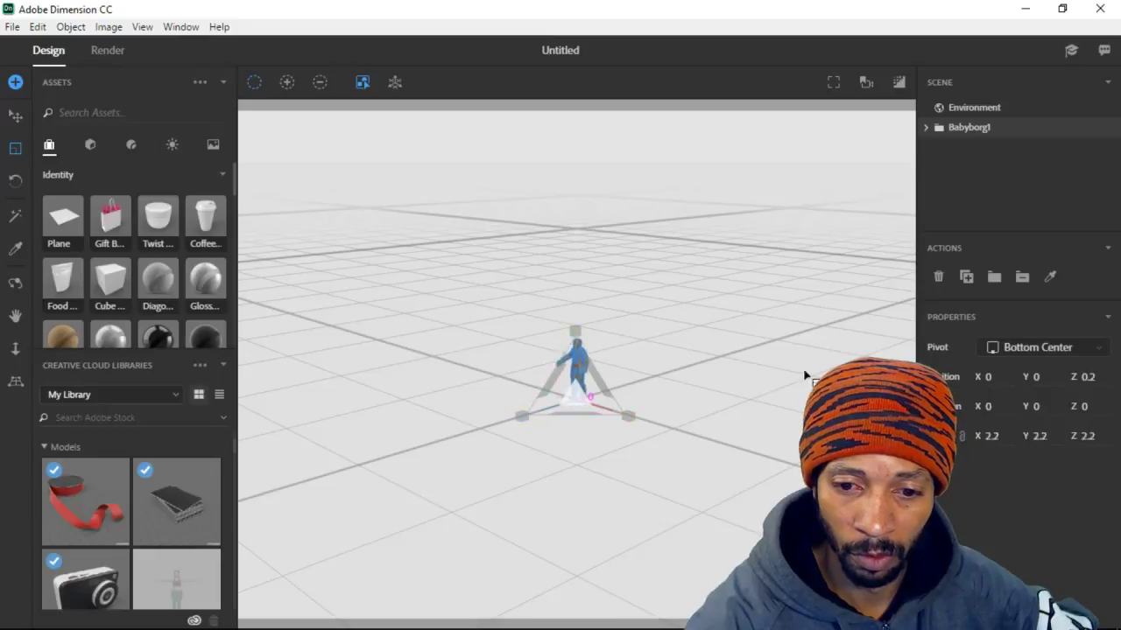
{"action": "left_click_drag", "start_coordinate": [569, 394], "coordinate": [765, 377]}
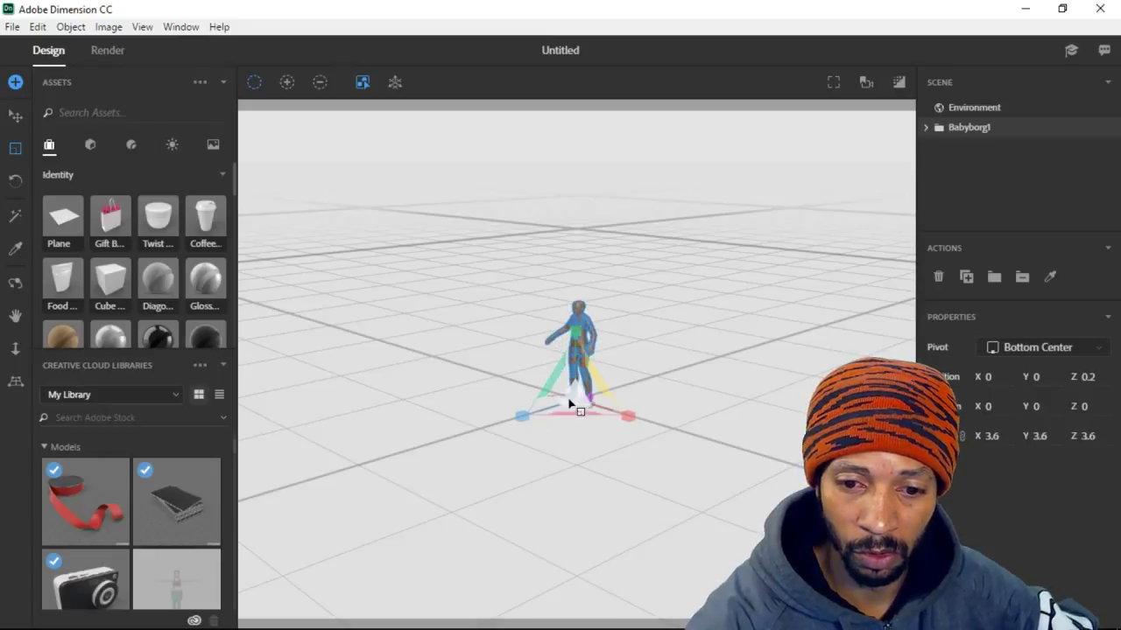
{"action": "left_click_drag", "start_coordinate": [567, 403], "coordinate": [665, 393]}
{"action": "left_click_drag", "start_coordinate": [583, 408], "coordinate": [790, 367]}
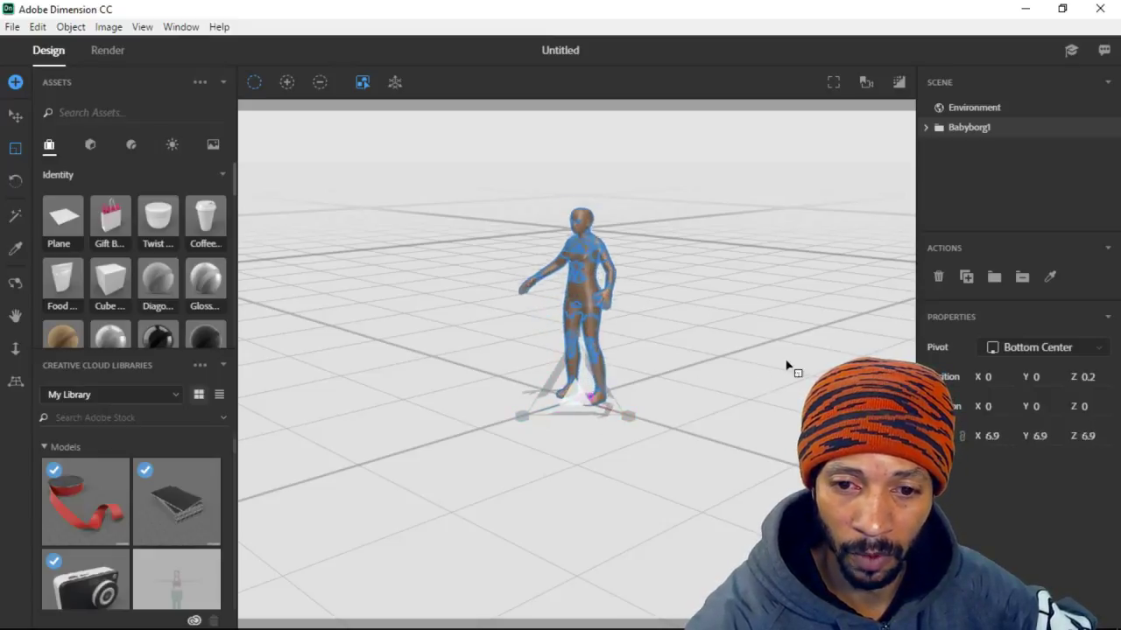
{"action": "left_click_drag", "start_coordinate": [575, 395], "coordinate": [780, 367]}
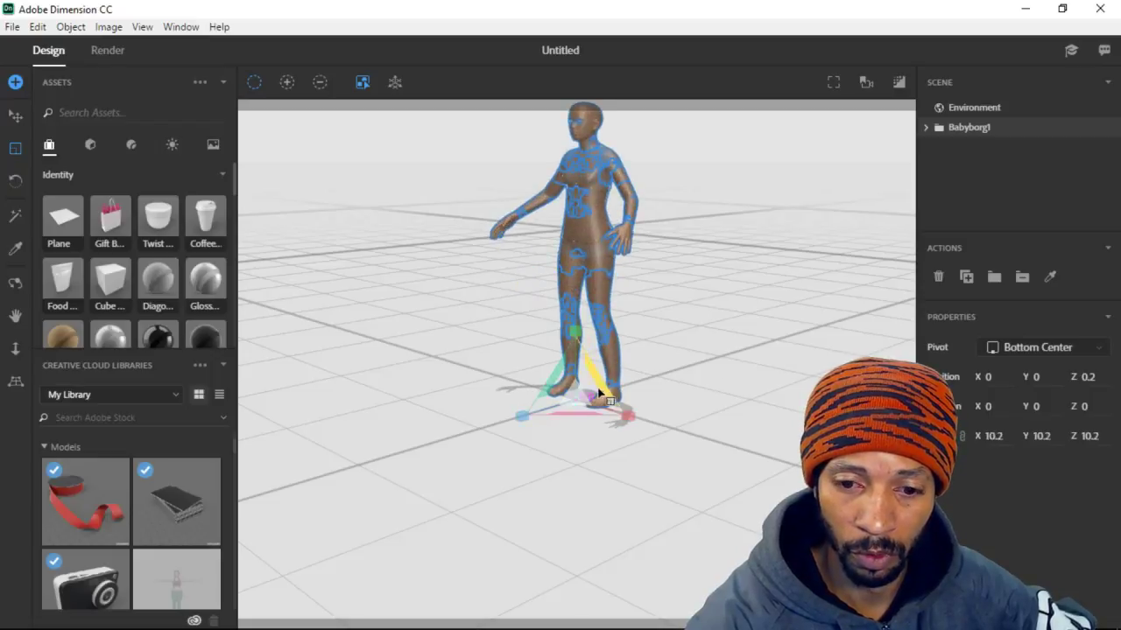
- Deselect the model, then zoom and pan in until Babyborg1's upper body and face fill the view
{"action": "left_click", "coordinate": [463, 332]}
{"action": "scroll", "coordinate": [474, 325], "scroll_direction": "up", "scroll_amount": 5}
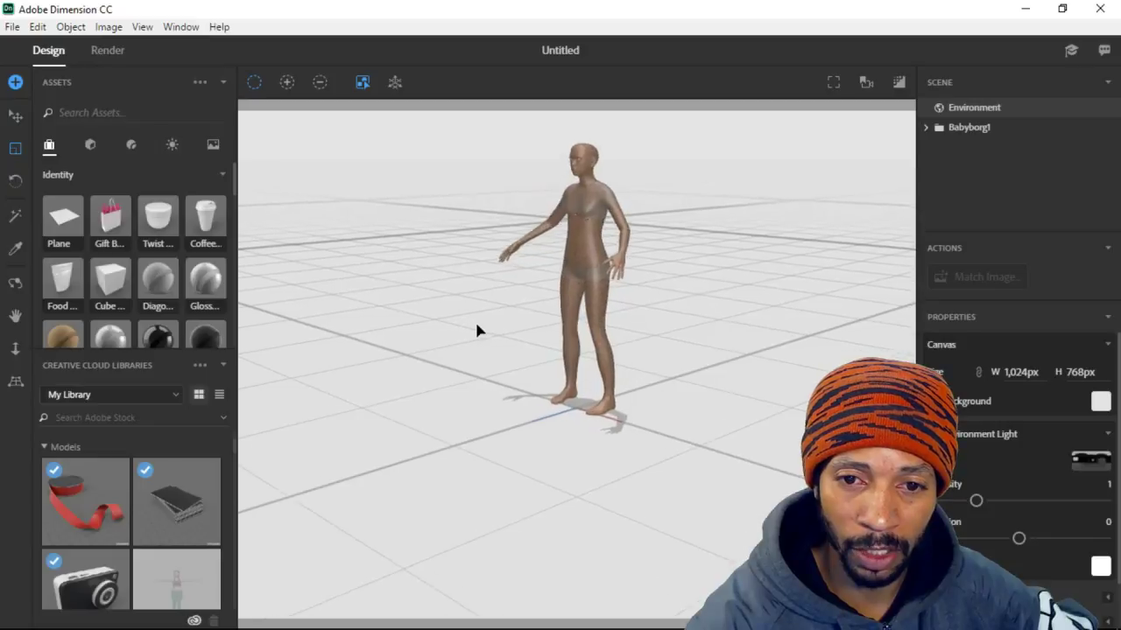
{"action": "scroll", "coordinate": [475, 325], "scroll_direction": "up", "scroll_amount": 2}
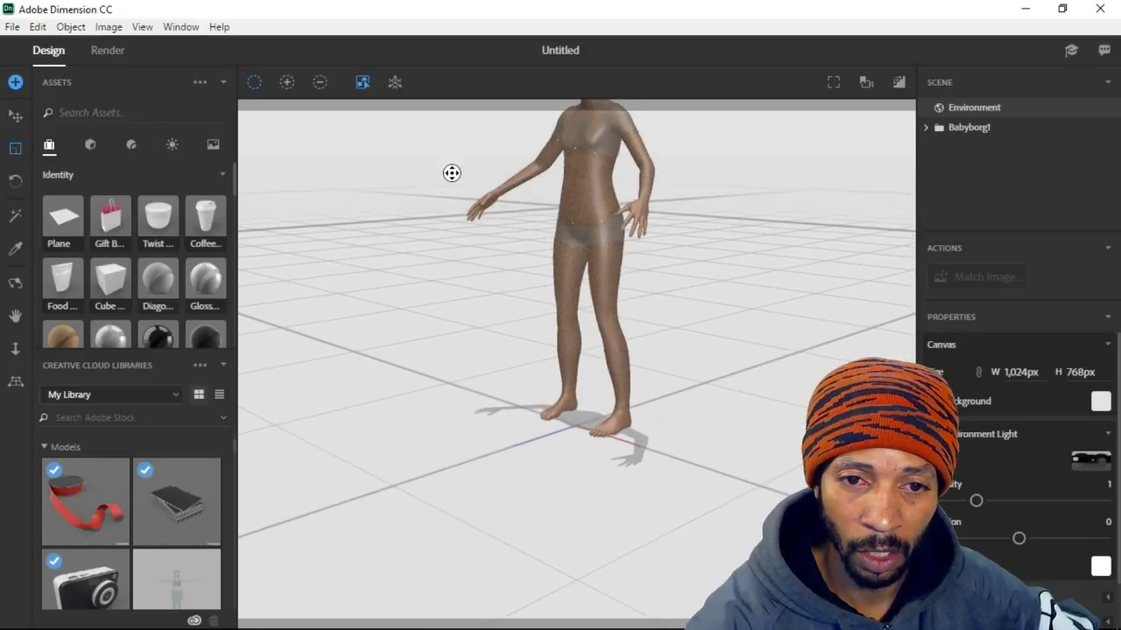
{"action": "middle_click_drag", "start_coordinate": [452, 173], "coordinate": [422, 326]}
{"action": "scroll", "coordinate": [422, 324], "scroll_direction": "up", "scroll_amount": 5}
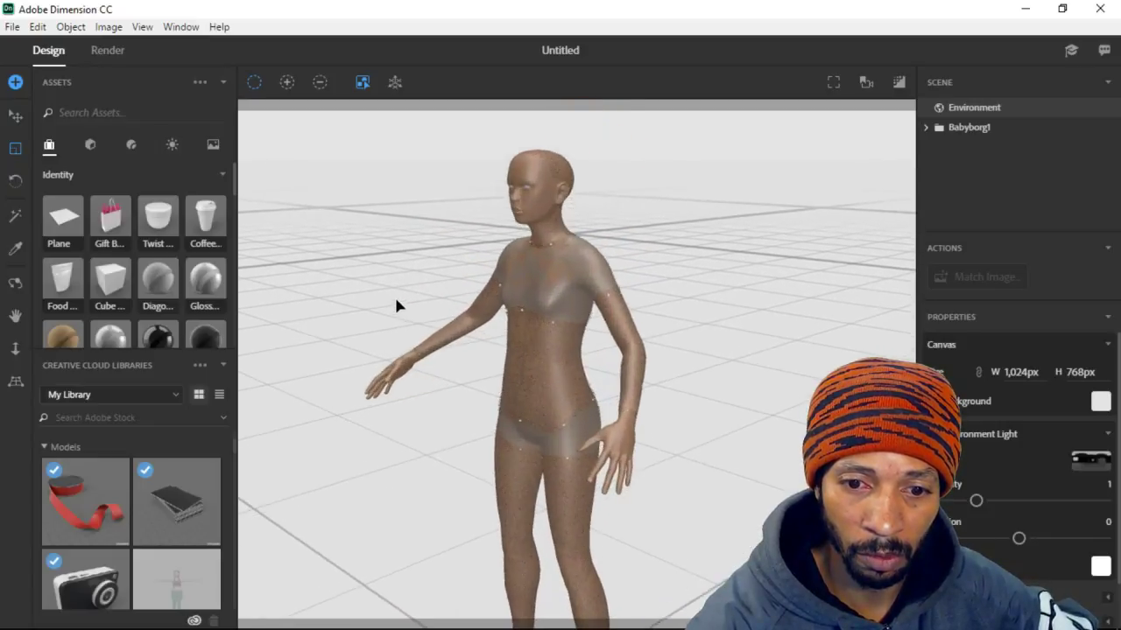
{"action": "scroll", "coordinate": [405, 288], "scroll_direction": "up", "scroll_amount": 3}
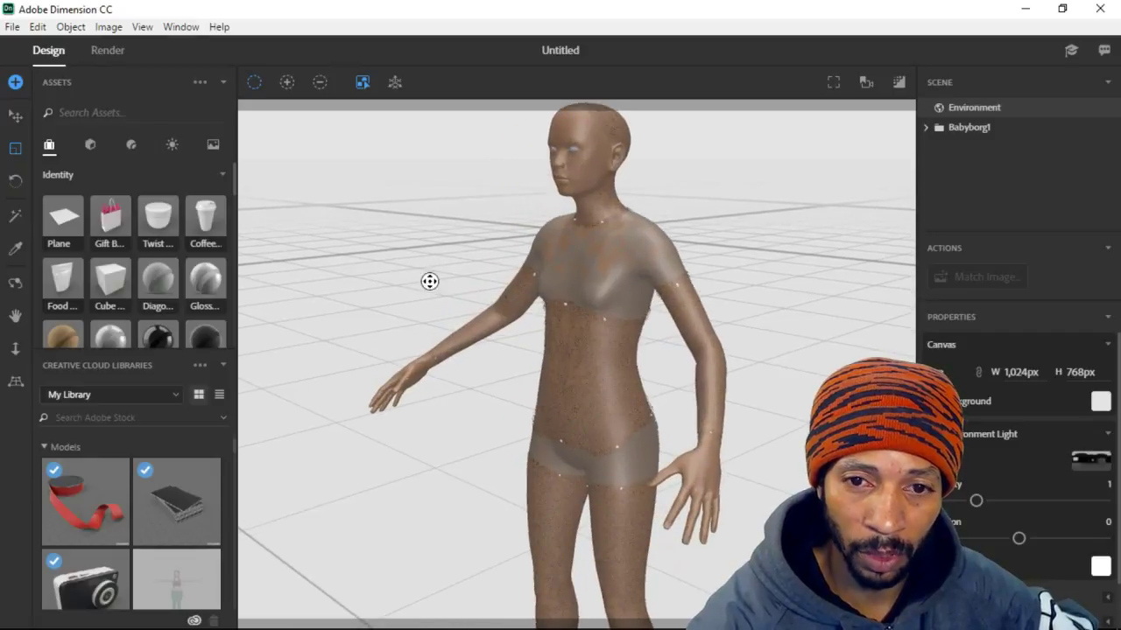
{"action": "middle_click_drag", "start_coordinate": [430, 280], "coordinate": [428, 304]}
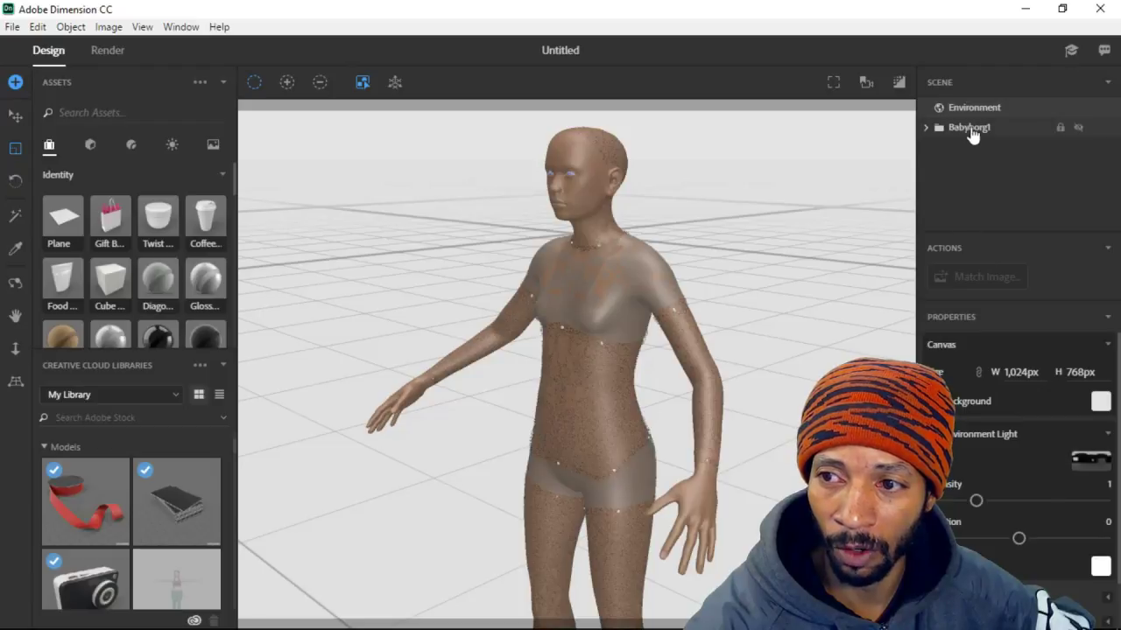
- Try a Studio 80s Horror light preset, then switch the environment light to Mallorca Road D
{"action": "left_click", "coordinate": [1096, 465]}
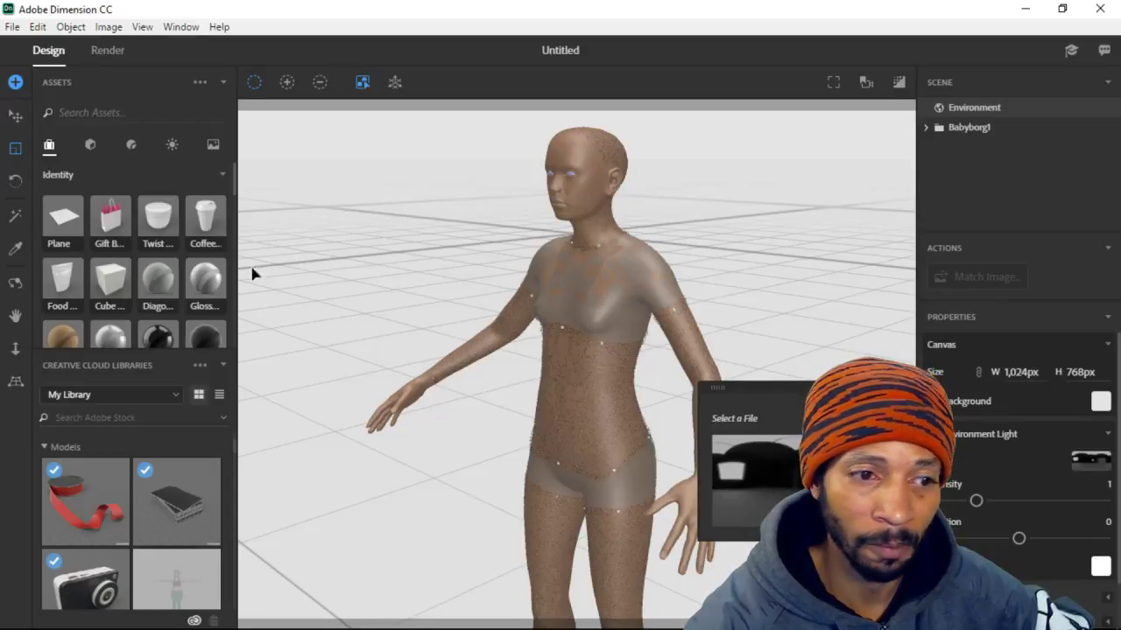
{"action": "left_click", "coordinate": [172, 144]}
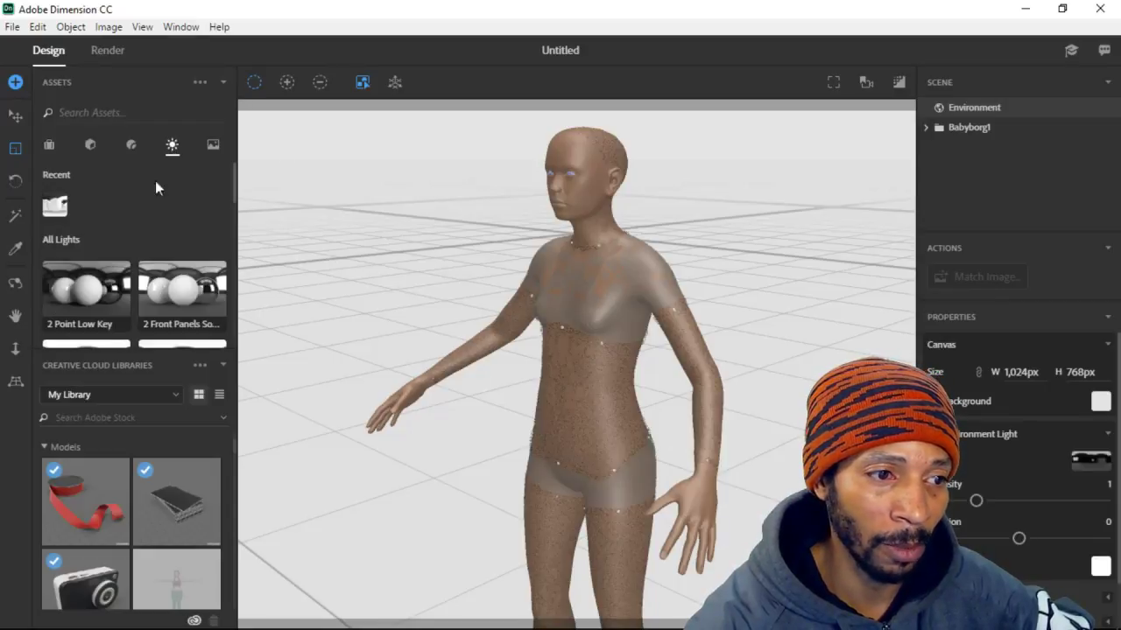
{"action": "scroll", "coordinate": [131, 293], "scroll_direction": "down", "scroll_amount": 3}
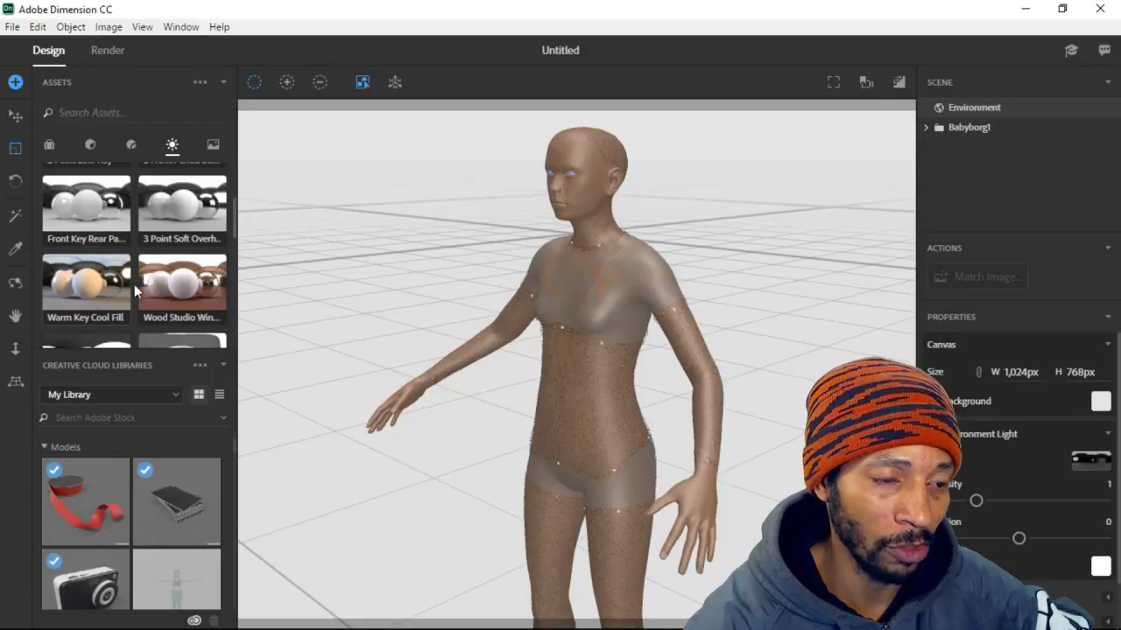
{"action": "scroll", "coordinate": [143, 294], "scroll_direction": "down", "scroll_amount": 5}
{"action": "scroll", "coordinate": [143, 295], "scroll_direction": "down", "scroll_amount": 2}
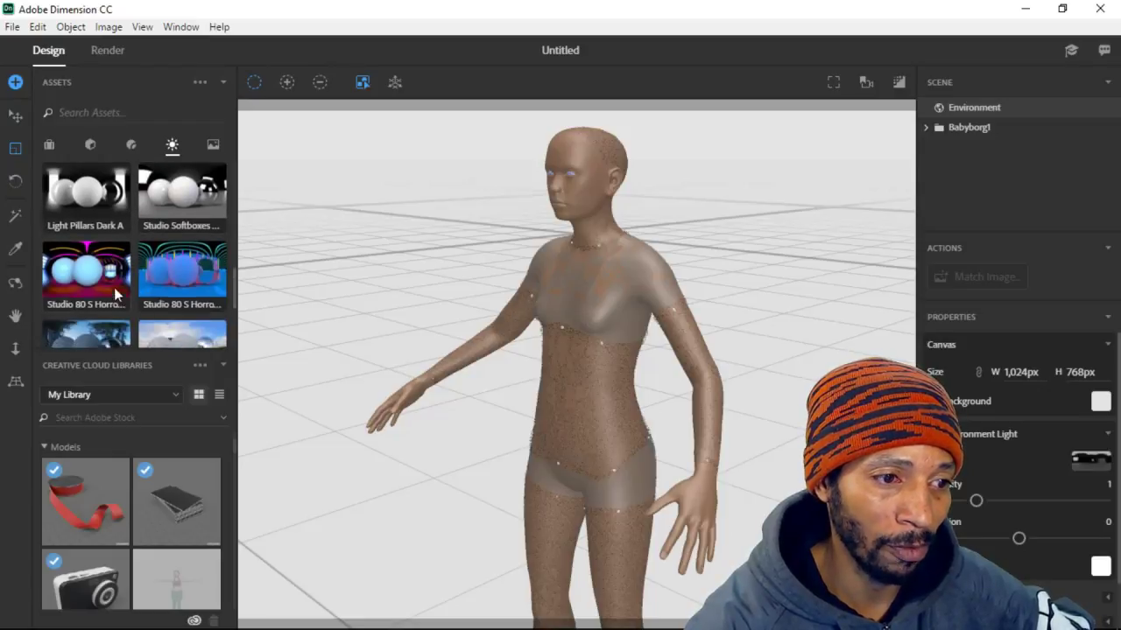
{"action": "left_click", "coordinate": [103, 272]}
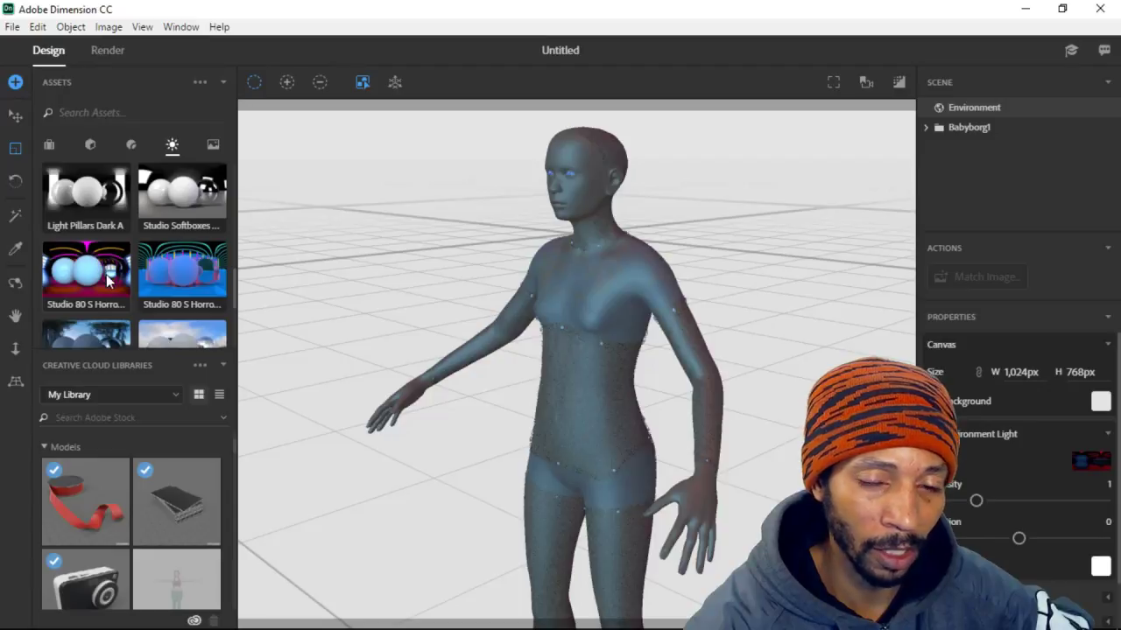
{"action": "scroll", "coordinate": [110, 275], "scroll_direction": "down", "scroll_amount": 3}
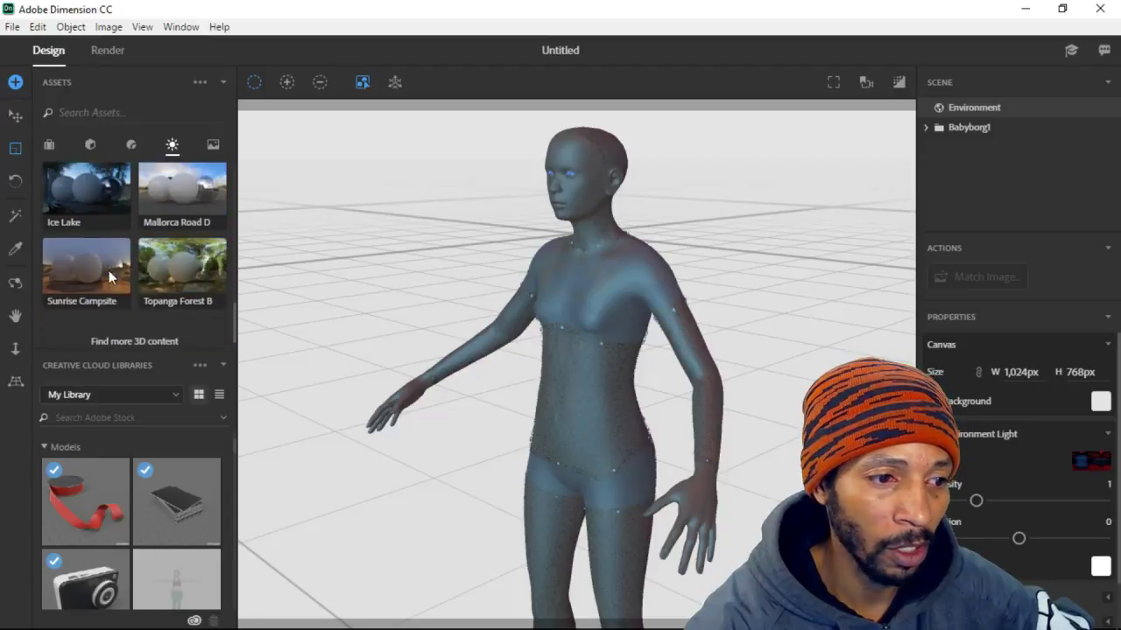
{"action": "left_click", "coordinate": [178, 181]}
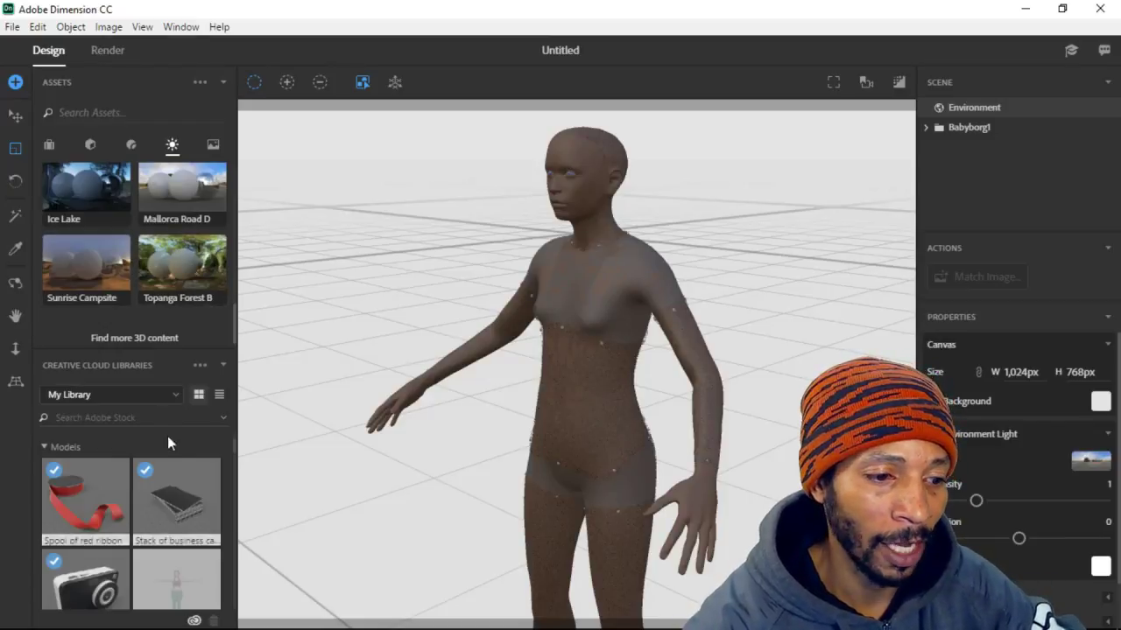
- Scroll through the My Library lights in the Assets panel
{"action": "scroll", "coordinate": [187, 493], "scroll_direction": "down", "scroll_amount": 3}
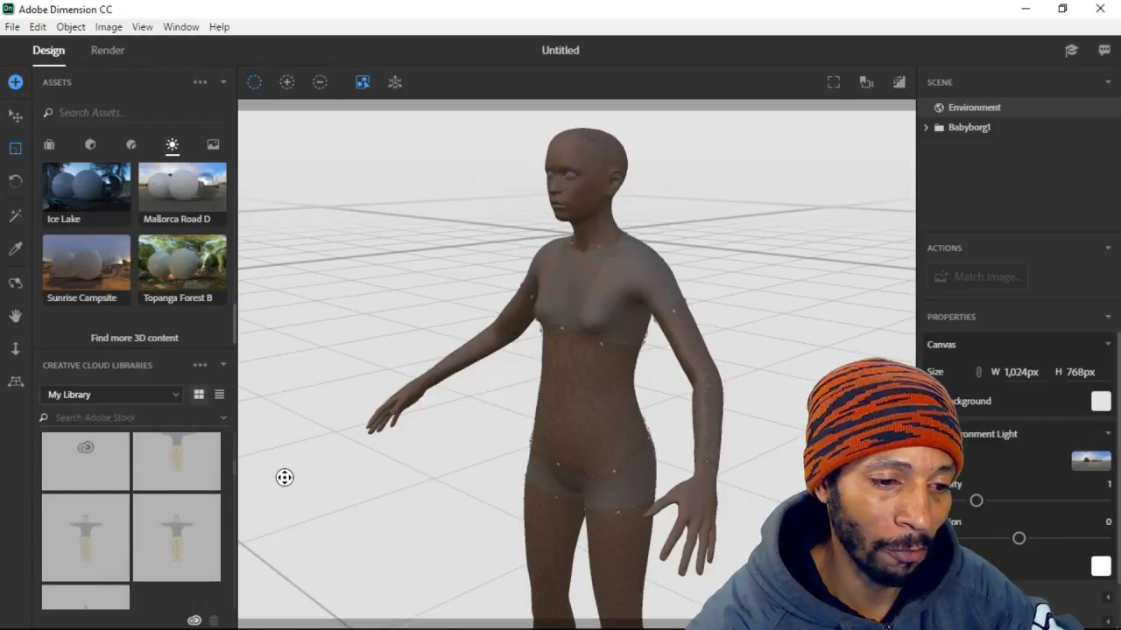
{"action": "scroll", "coordinate": [166, 490], "scroll_direction": "down", "scroll_amount": 5}
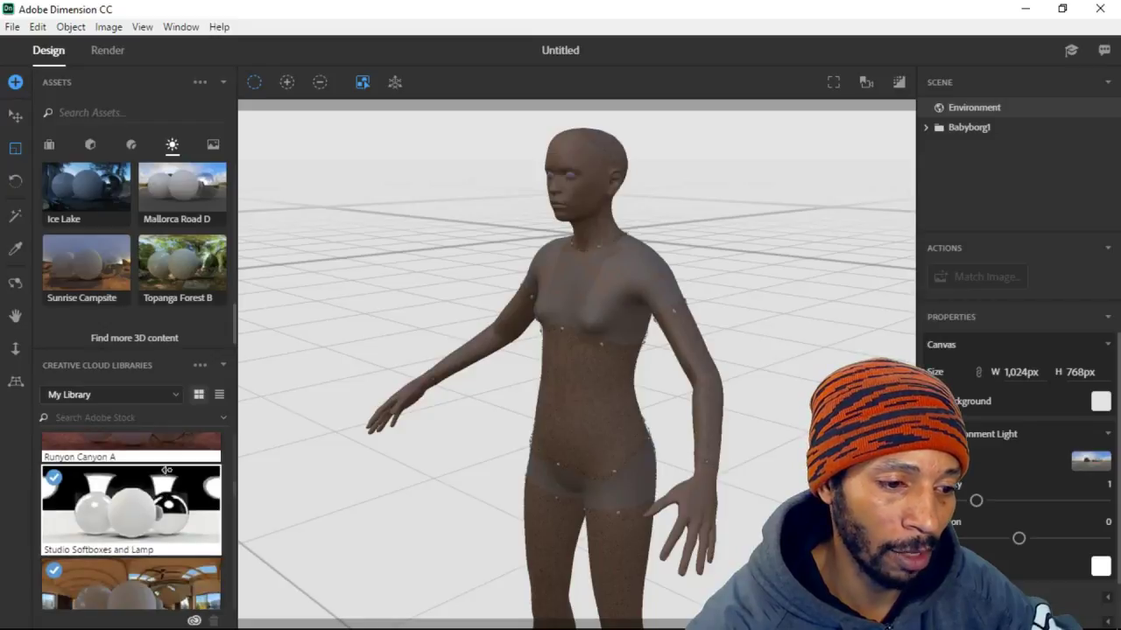
{"action": "scroll", "coordinate": [140, 524], "scroll_direction": "up", "scroll_amount": 1}
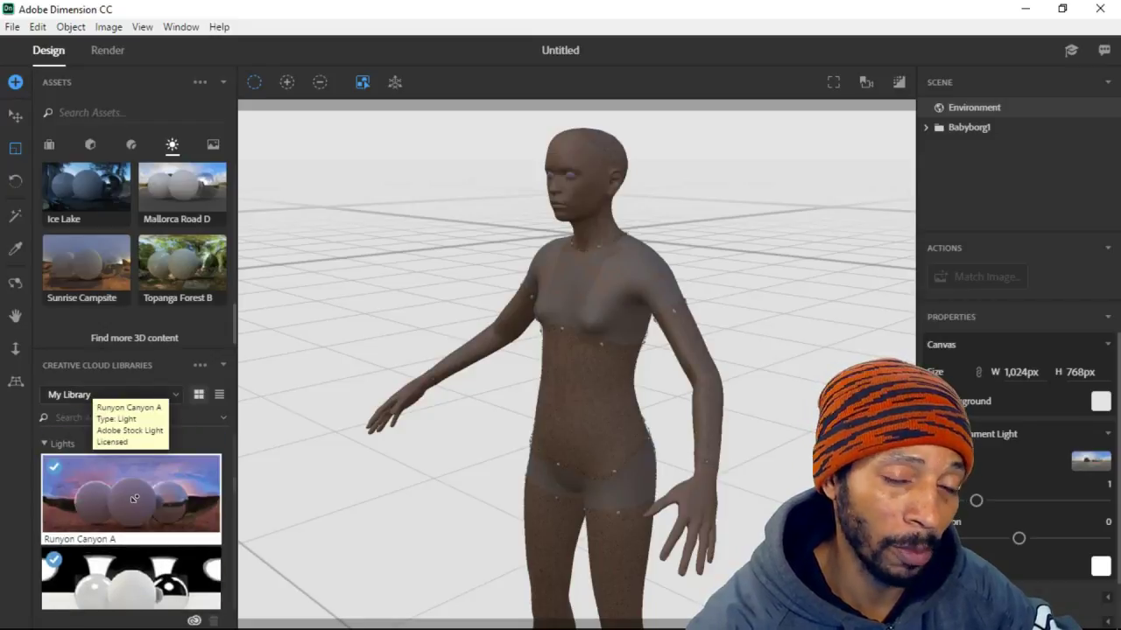
{"action": "scroll", "coordinate": [137, 499], "scroll_direction": "down", "scroll_amount": 5}
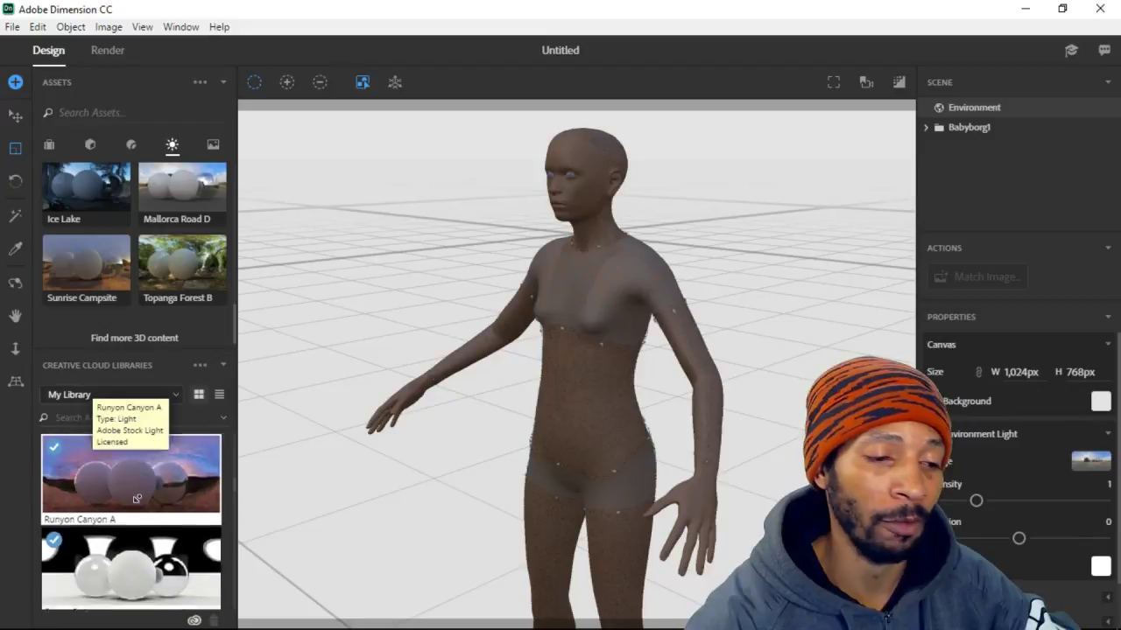
{"action": "scroll", "coordinate": [140, 508], "scroll_direction": "down", "scroll_amount": 5}
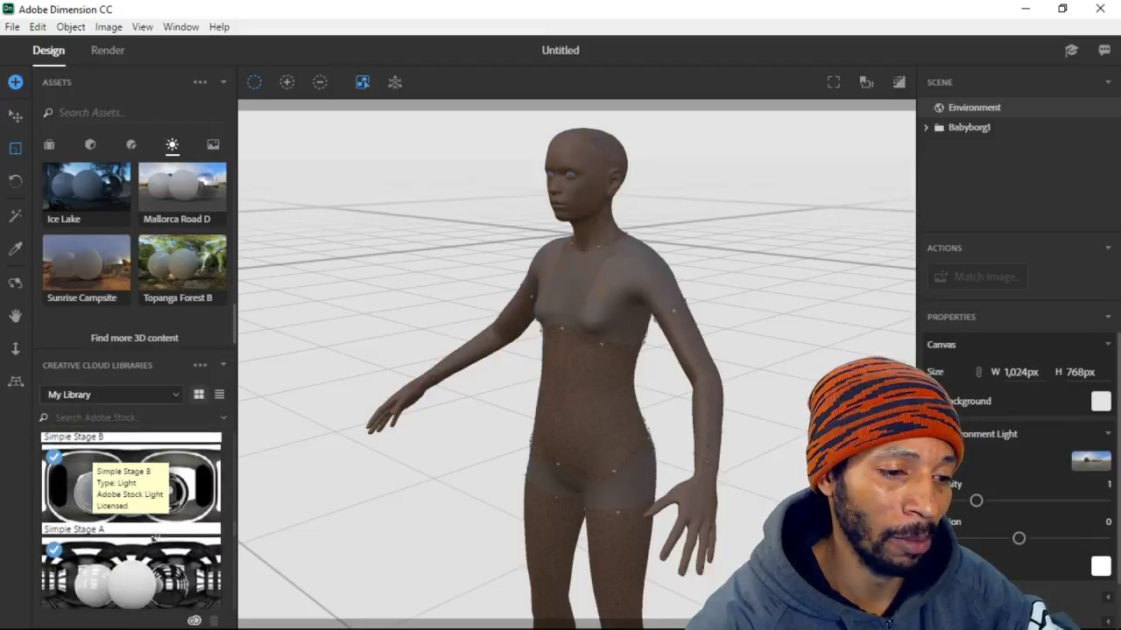
{"action": "scroll", "coordinate": [166, 513], "scroll_direction": "down", "scroll_amount": 4}
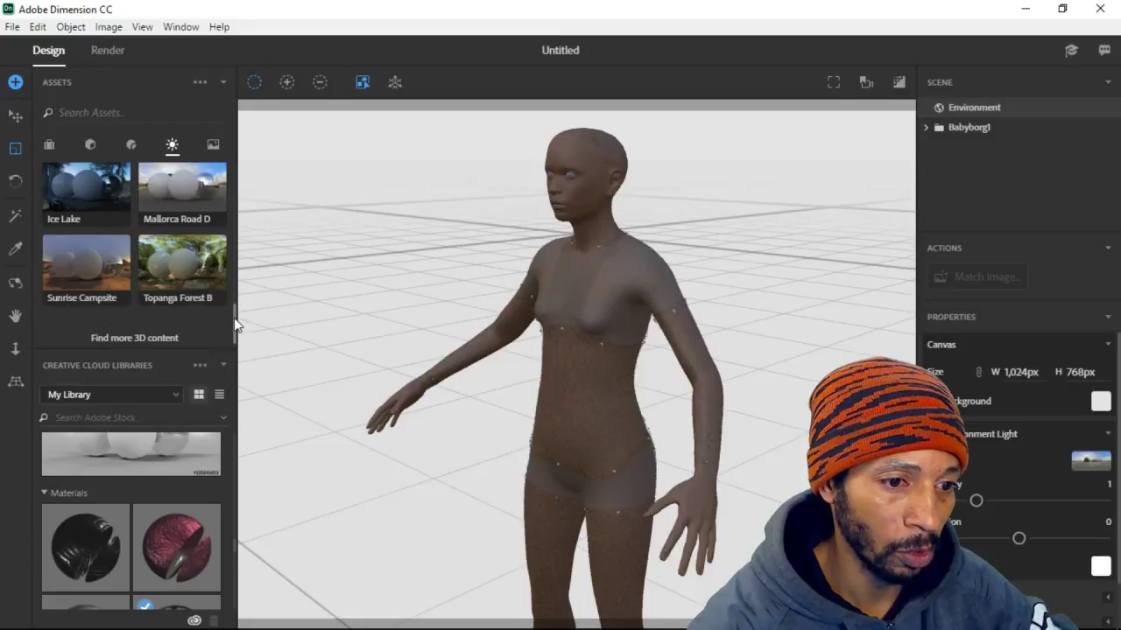
{"action": "left_click_drag", "start_coordinate": [235, 318], "coordinate": [239, 164]}
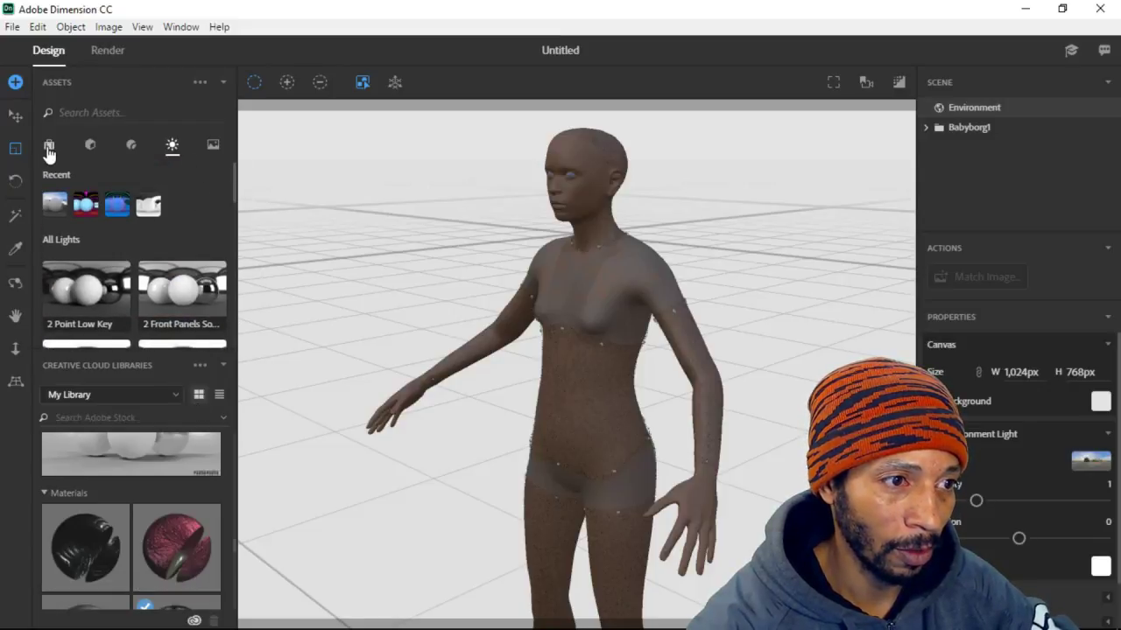
- Collapse and re-expand the Creative Cloud Libraries list to reveal more lights
{"action": "left_click", "coordinate": [223, 365]}
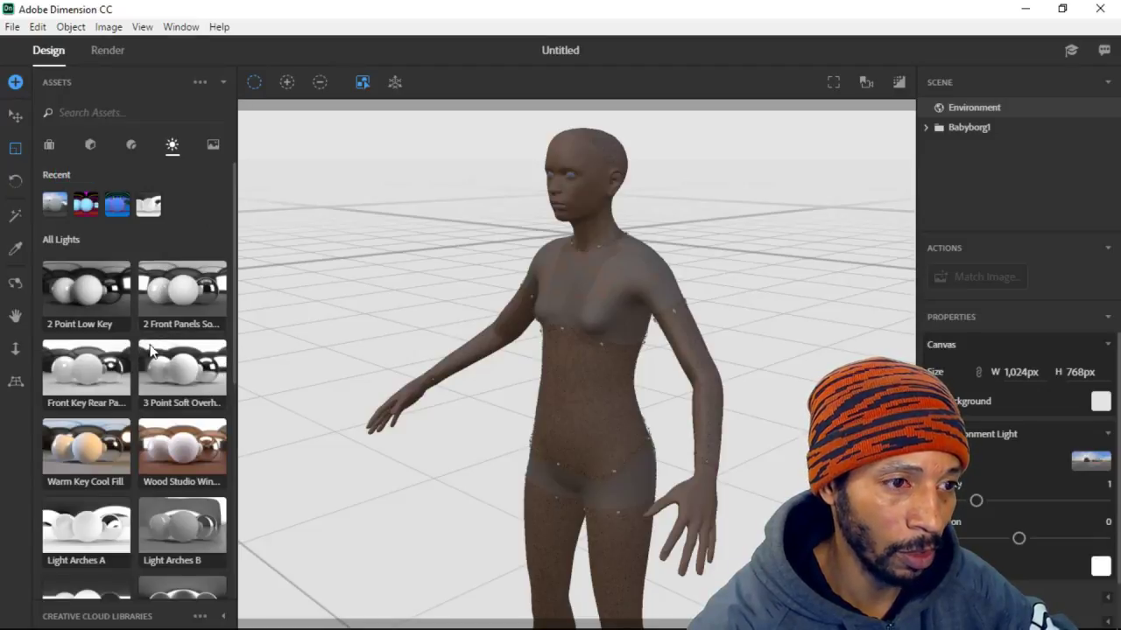
{"action": "scroll", "coordinate": [145, 344], "scroll_direction": "down", "scroll_amount": 5}
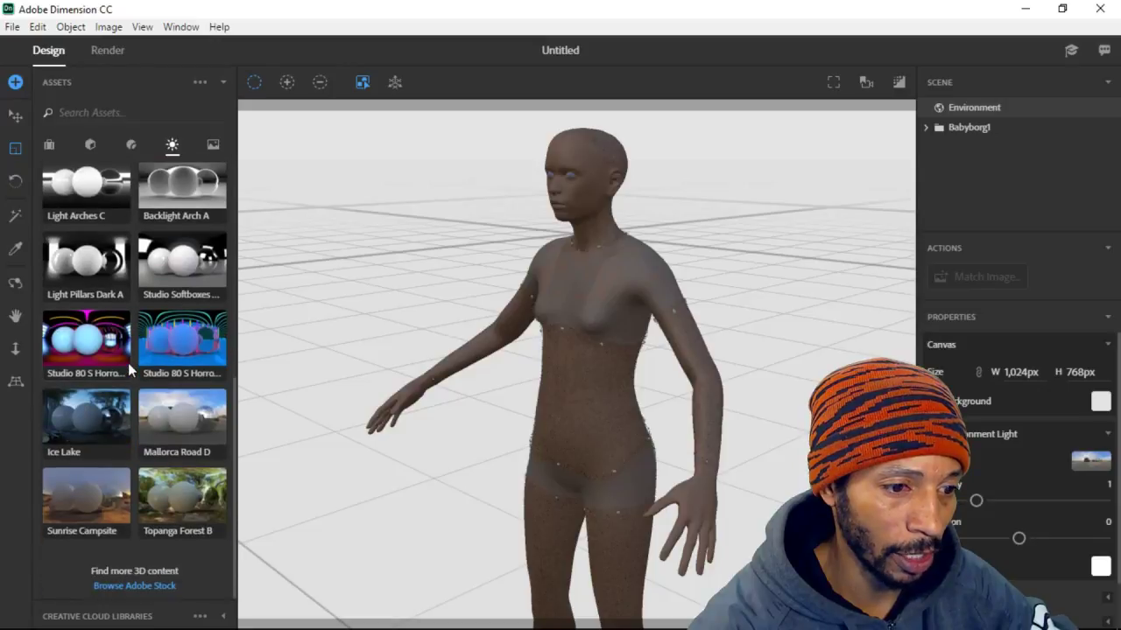
{"action": "left_click", "coordinate": [225, 618]}
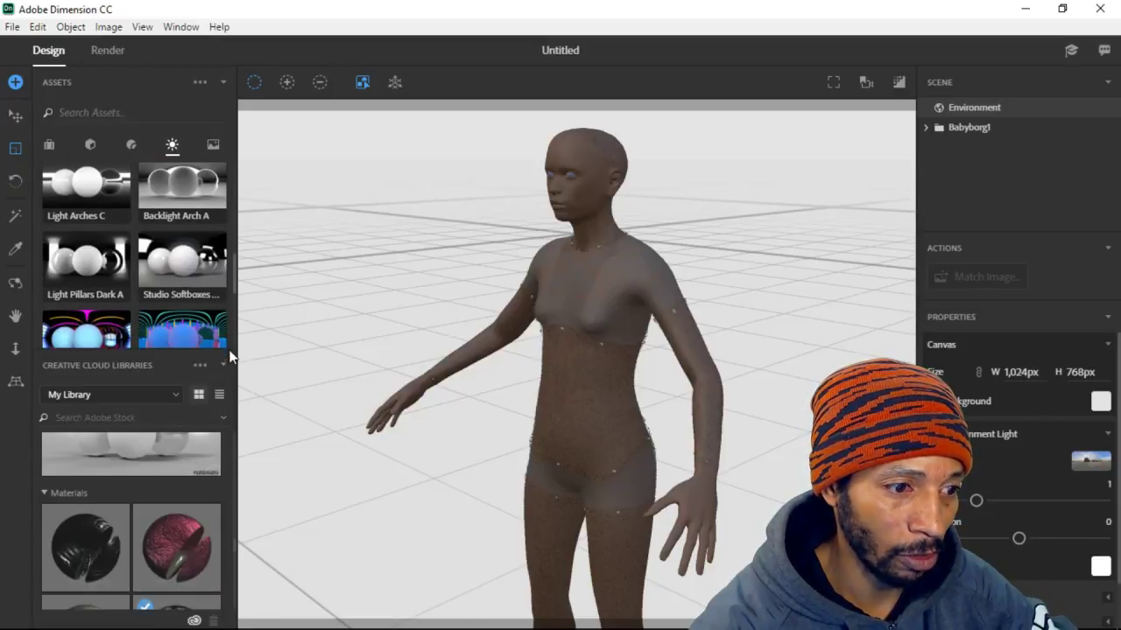
{"action": "left_click_drag", "start_coordinate": [235, 263], "coordinate": [236, 156]}
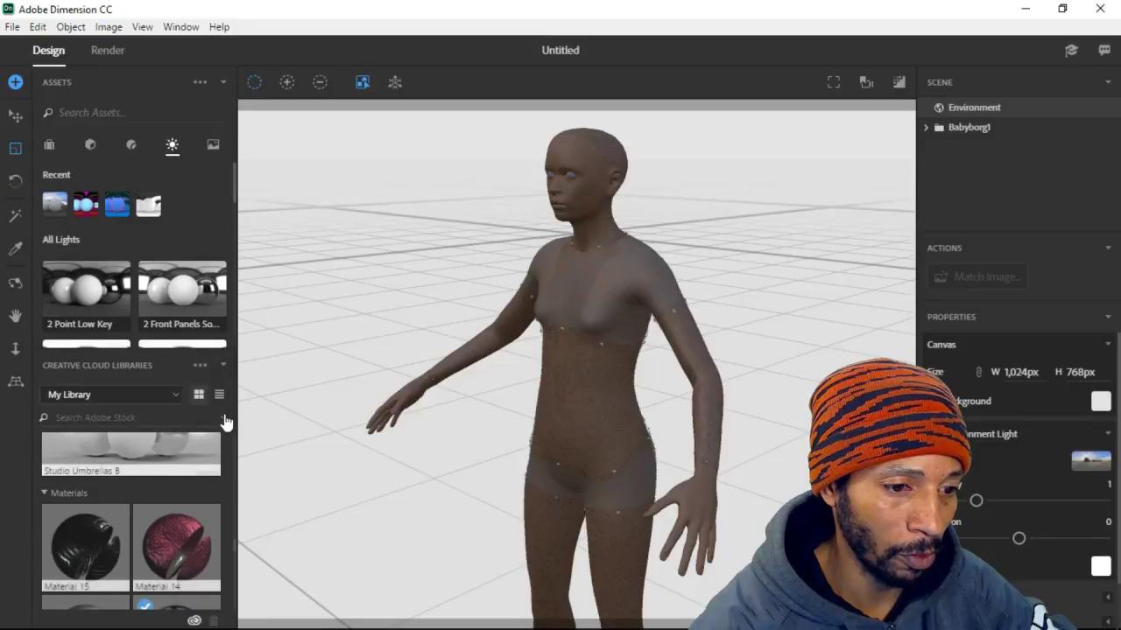
{"action": "left_click", "coordinate": [223, 365]}
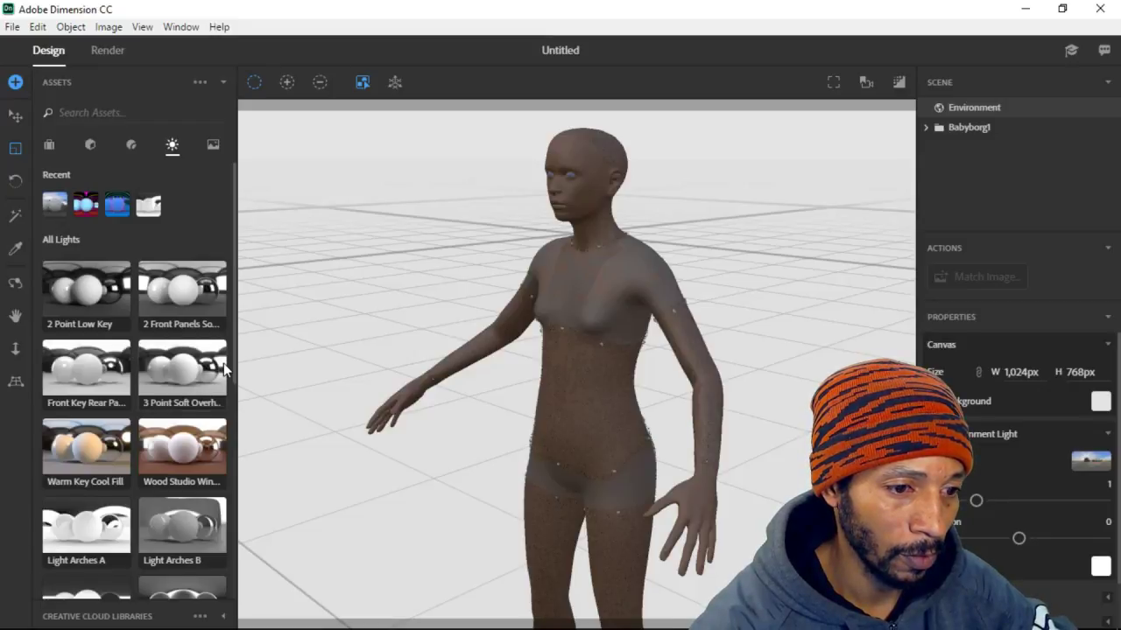
{"action": "scroll", "coordinate": [213, 397], "scroll_direction": "down", "scroll_amount": 5}
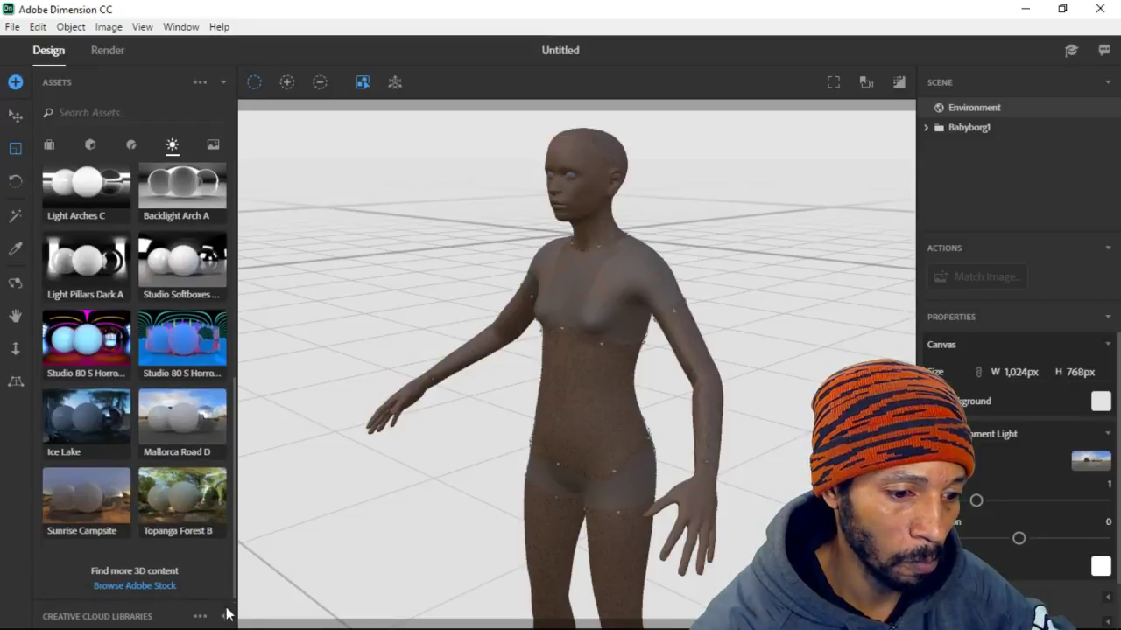
{"action": "left_click", "coordinate": [223, 616]}
- Check the library search scope choices, then scroll the lights down to Studio Umbrellas B
{"action": "left_click", "coordinate": [224, 419]}
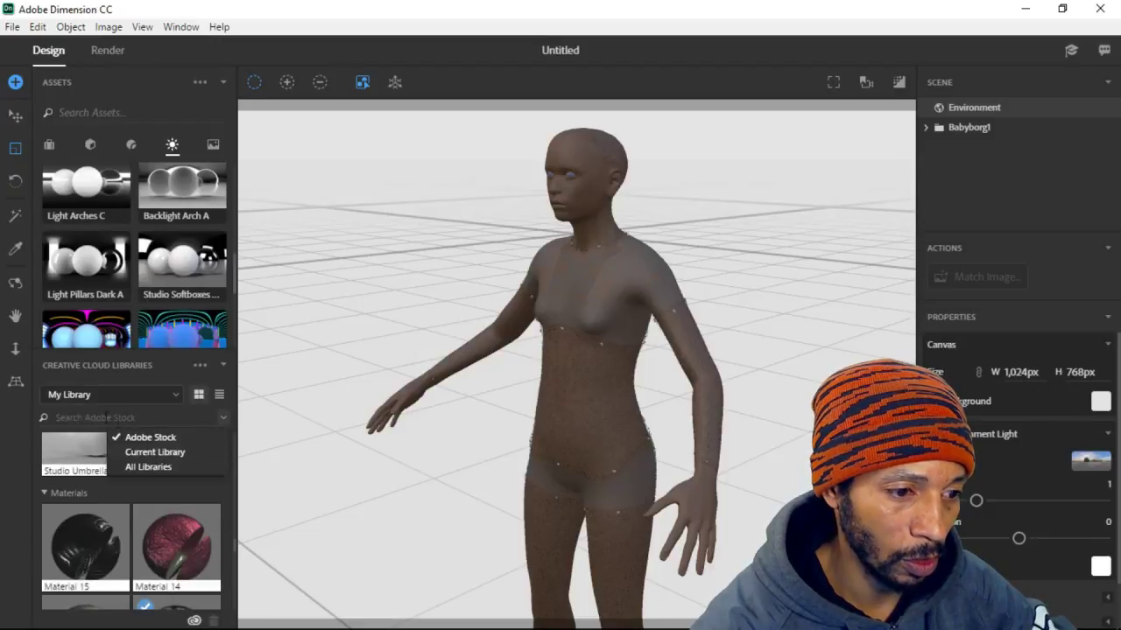
{"action": "left_click", "coordinate": [85, 417]}
{"action": "scroll", "coordinate": [142, 507], "scroll_direction": "down", "scroll_amount": 5}
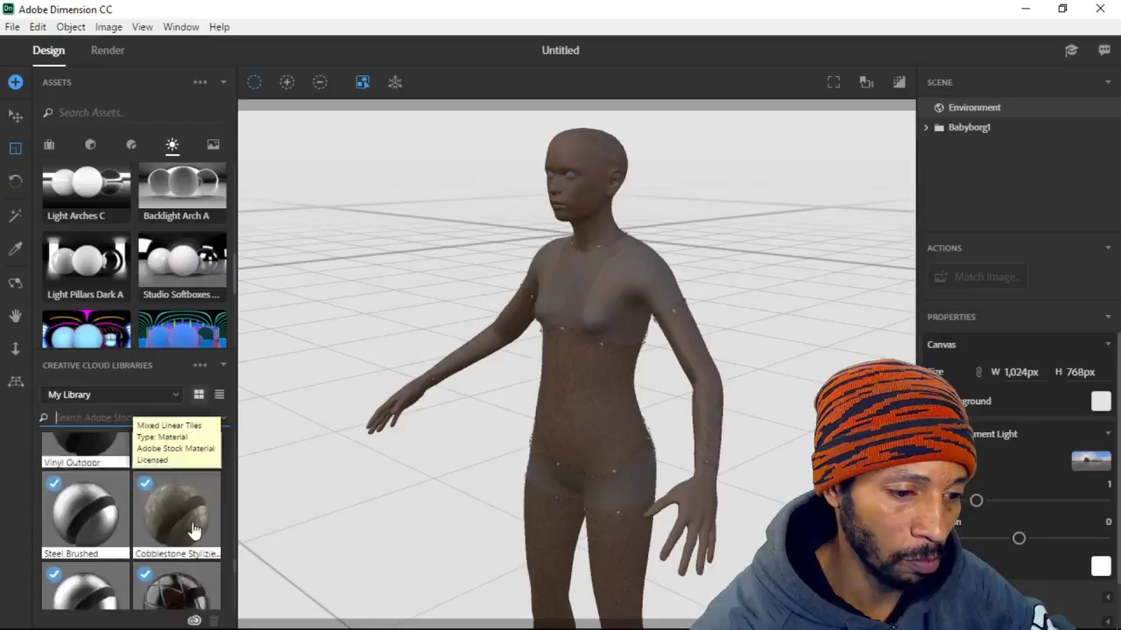
{"action": "scroll", "coordinate": [178, 534], "scroll_direction": "down", "scroll_amount": 3}
{"action": "scroll", "coordinate": [173, 547], "scroll_direction": "up", "scroll_amount": 10}
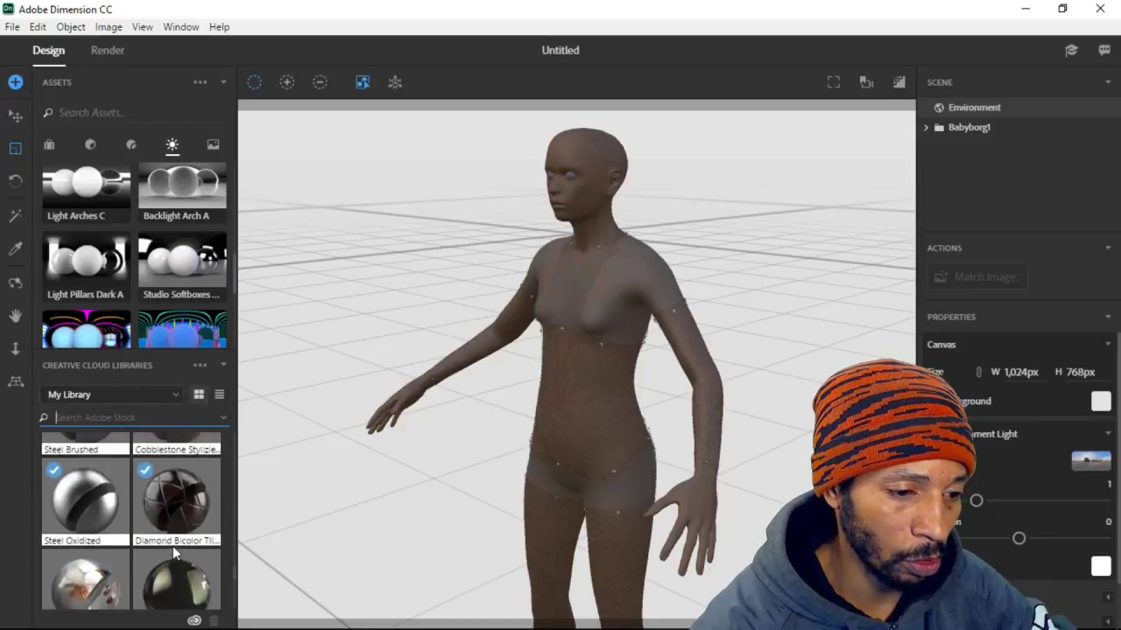
{"action": "scroll", "coordinate": [172, 546], "scroll_direction": "down", "scroll_amount": 1}
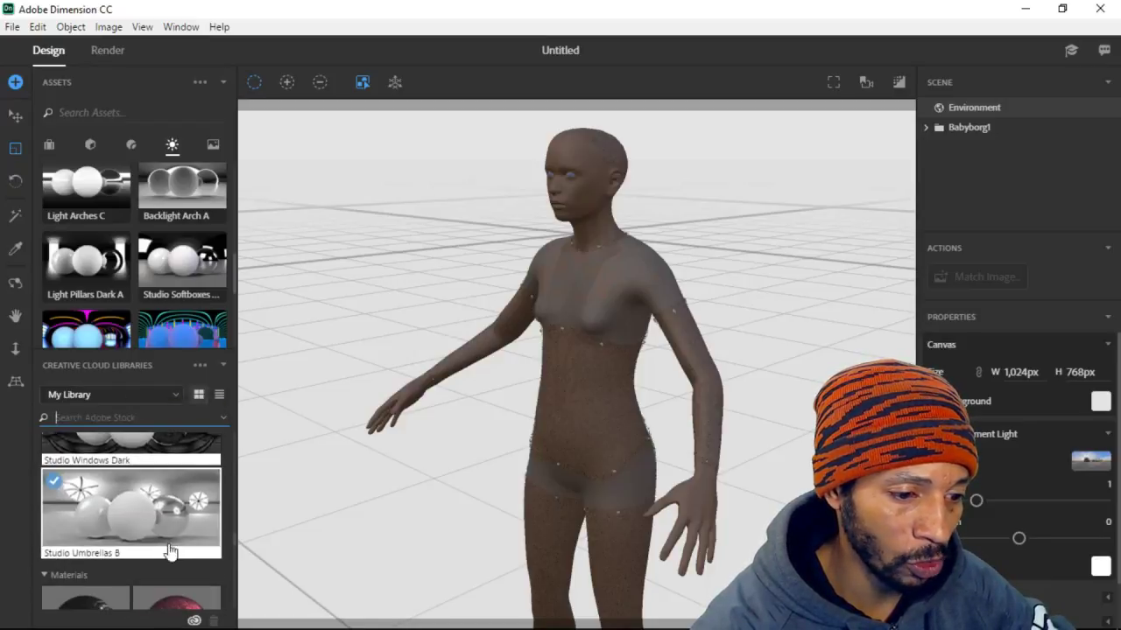
{"action": "left_click", "coordinate": [153, 506]}
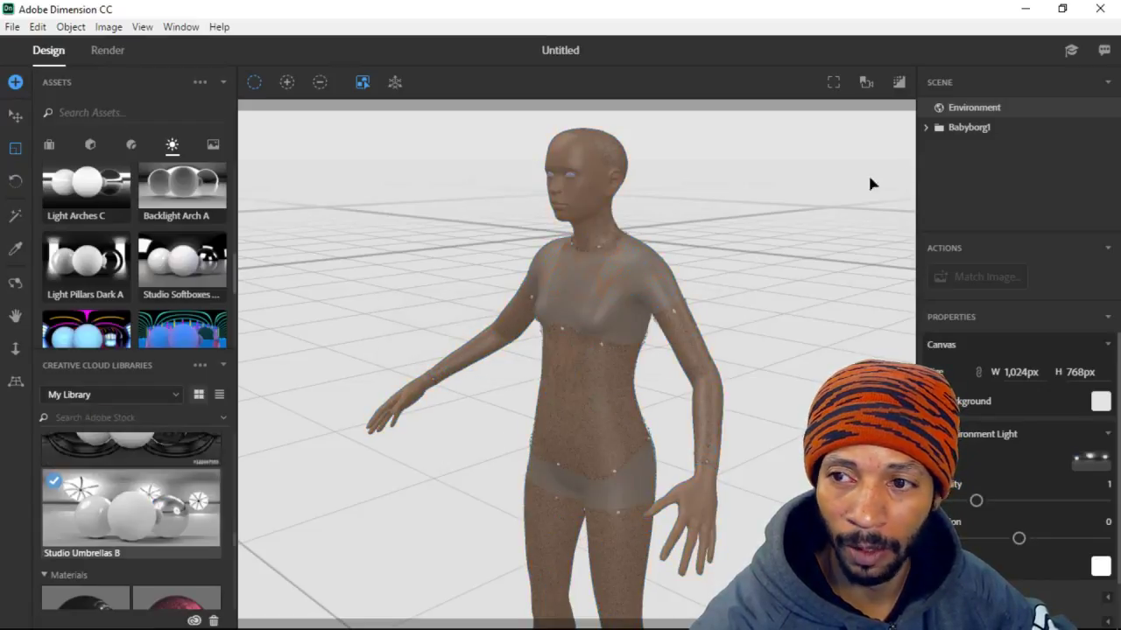
{"action": "left_click", "coordinate": [927, 129]}
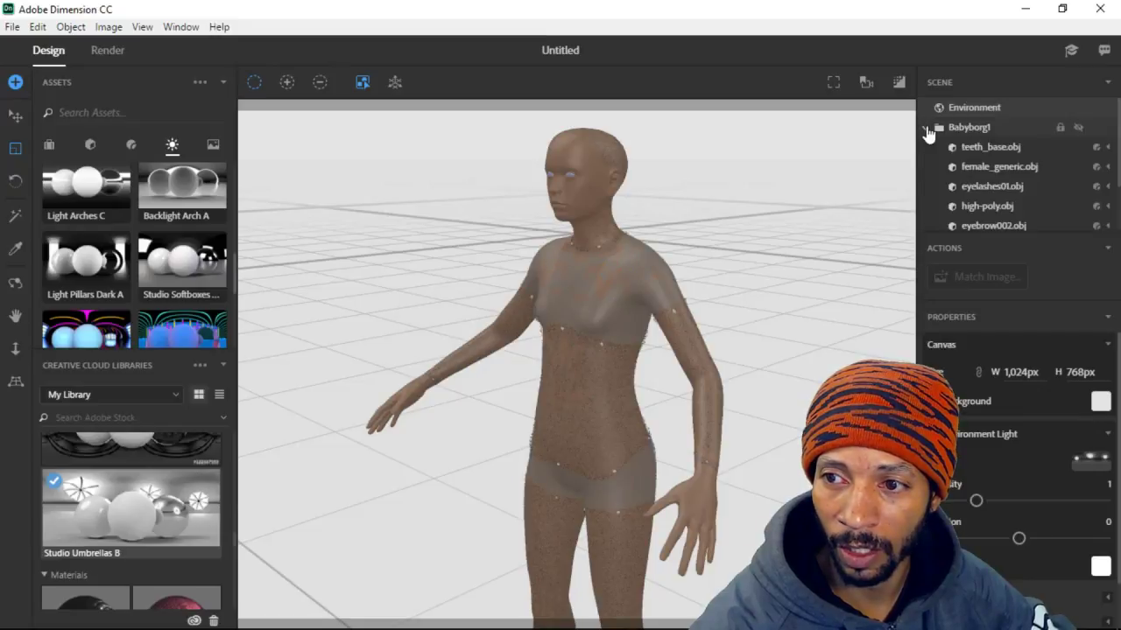
{"action": "left_click", "coordinate": [1008, 168]}
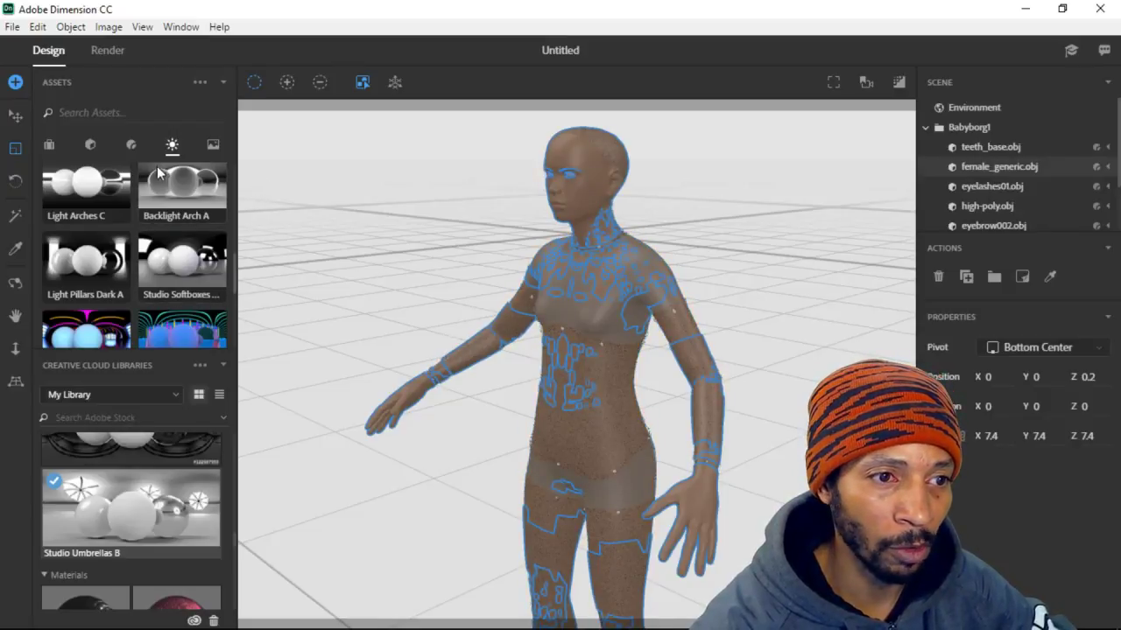
{"action": "scroll", "coordinate": [170, 490], "scroll_direction": "down", "scroll_amount": 5}
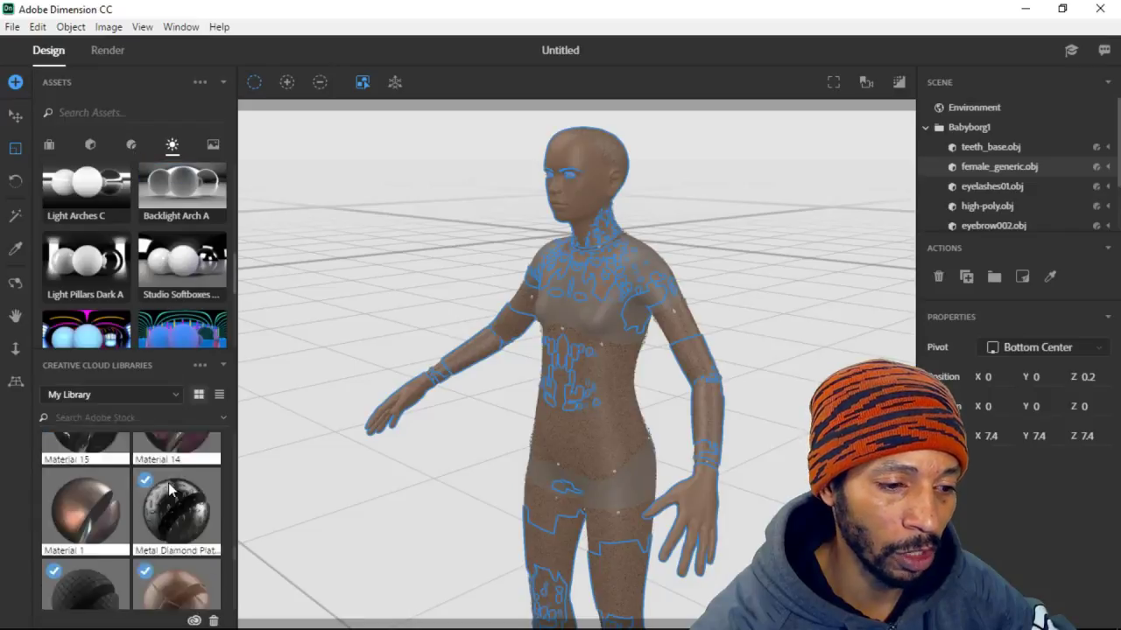
{"action": "scroll", "coordinate": [171, 490], "scroll_direction": "down", "scroll_amount": 6}
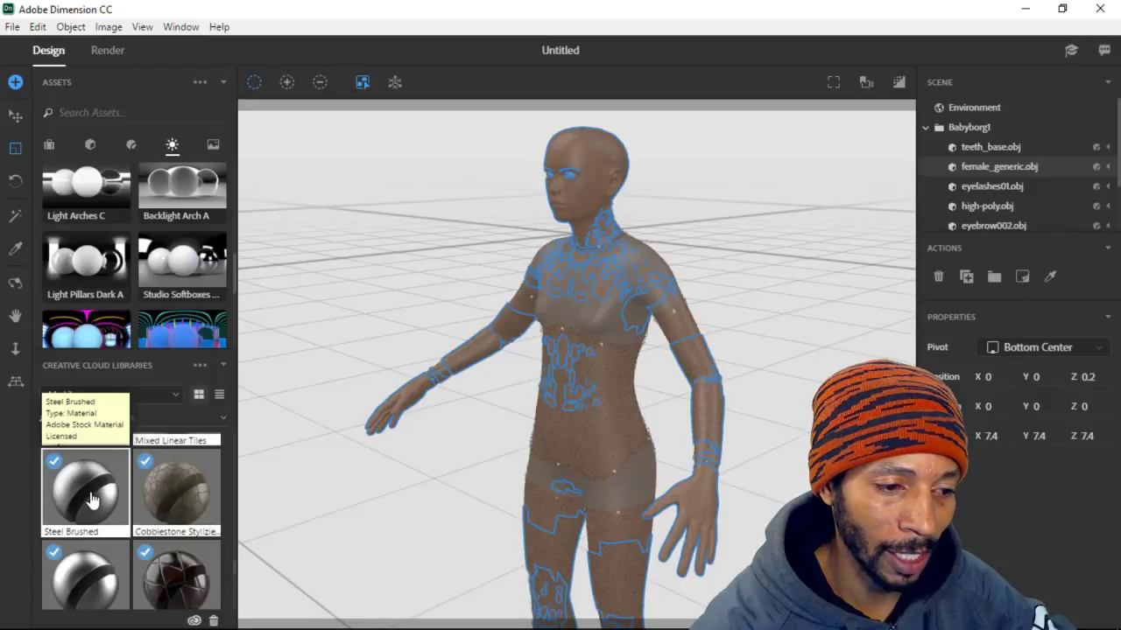
{"action": "scroll", "coordinate": [95, 508], "scroll_direction": "down", "scroll_amount": 2}
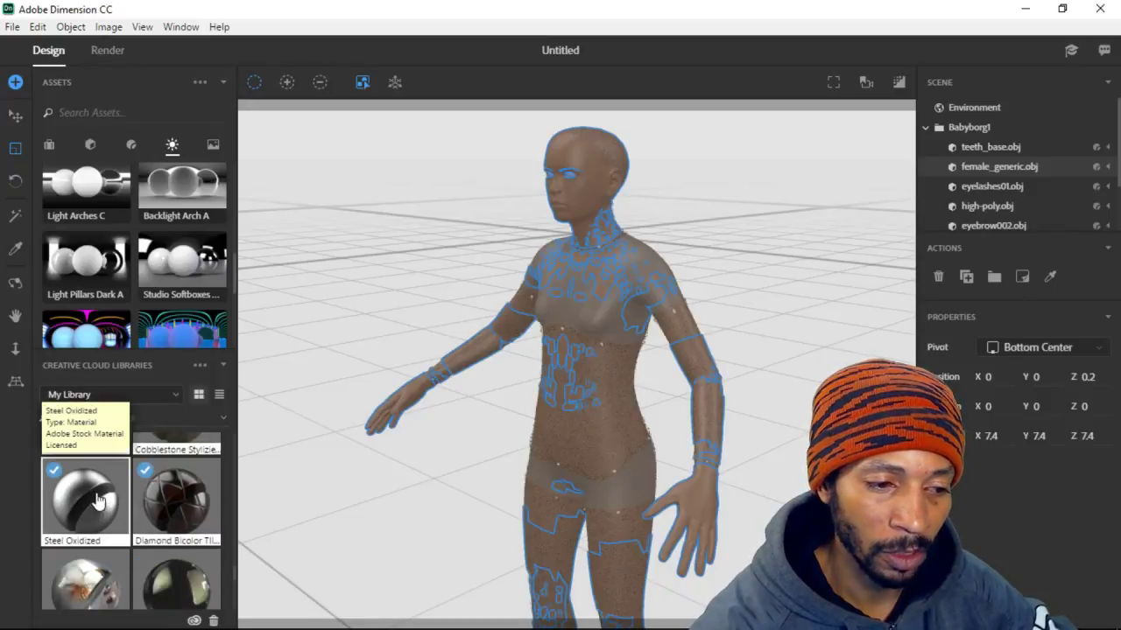
- Apply the Steel Oxidized material to Babyborg1's body for a silver-metallic skin
{"action": "left_click", "coordinate": [88, 495]}
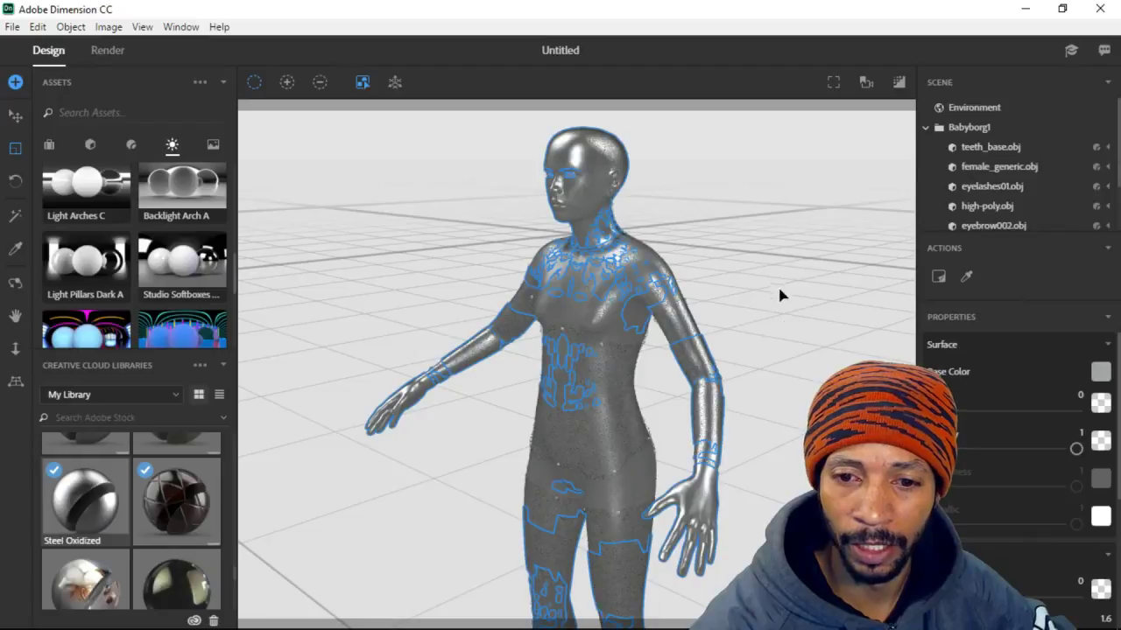
{"action": "middle_click_drag", "start_coordinate": [776, 406], "coordinate": [778, 434]}
{"action": "scroll", "coordinate": [777, 433], "scroll_direction": "down", "scroll_amount": 1}
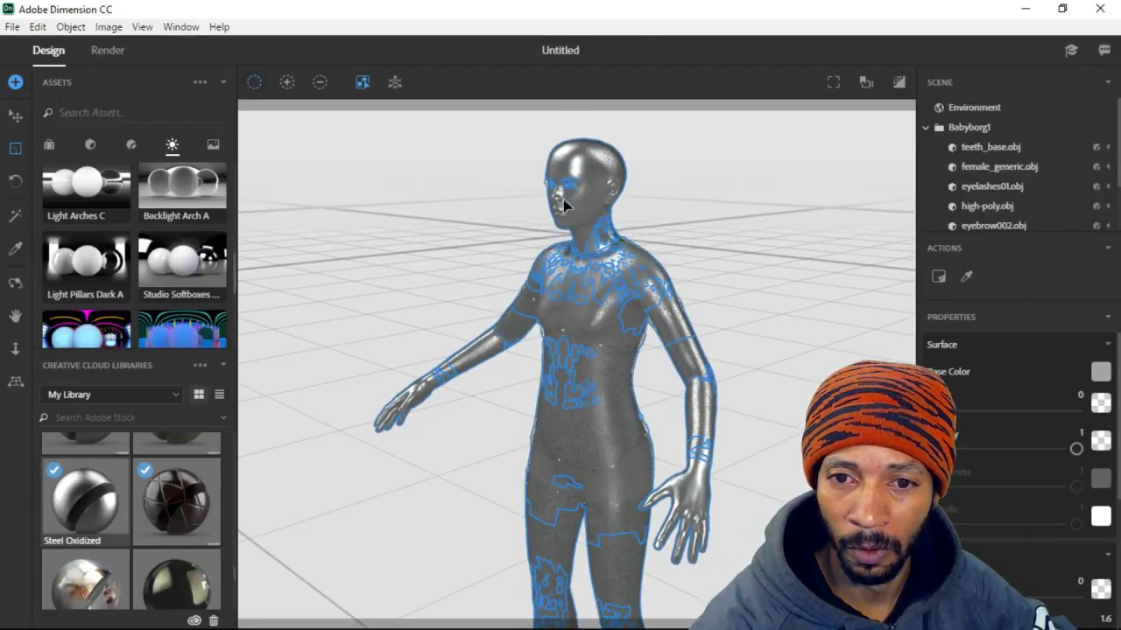
{"action": "scroll", "coordinate": [994, 197], "scroll_direction": "down", "scroll_amount": 3}
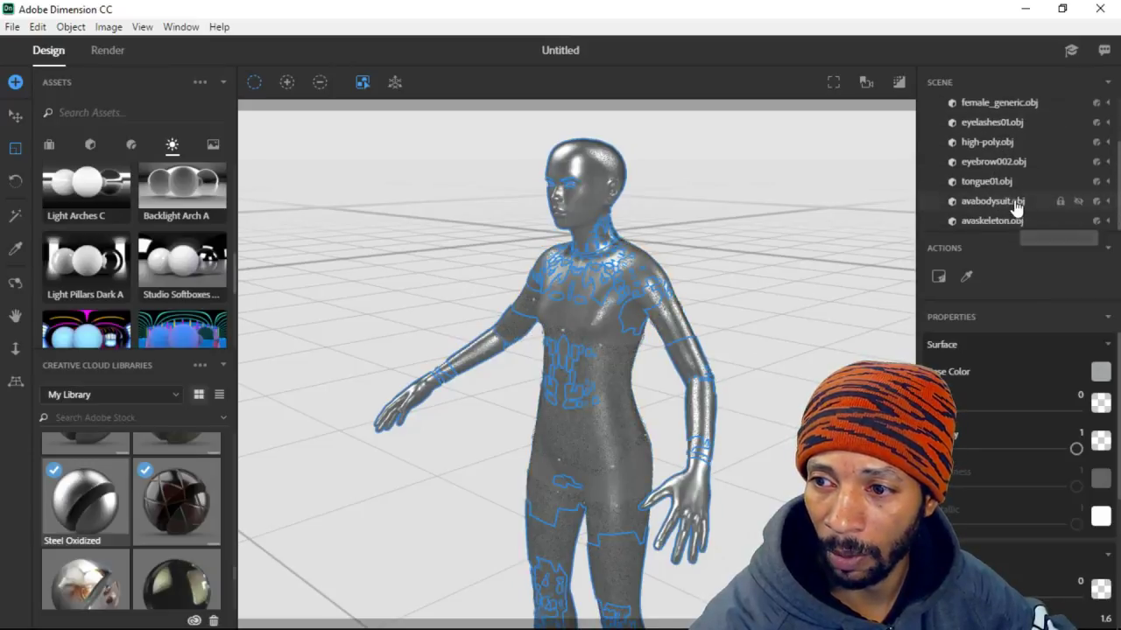
- Give the avabodysuit.obj part the Diamond Bicolor Tiles material
{"action": "left_click", "coordinate": [1014, 202]}
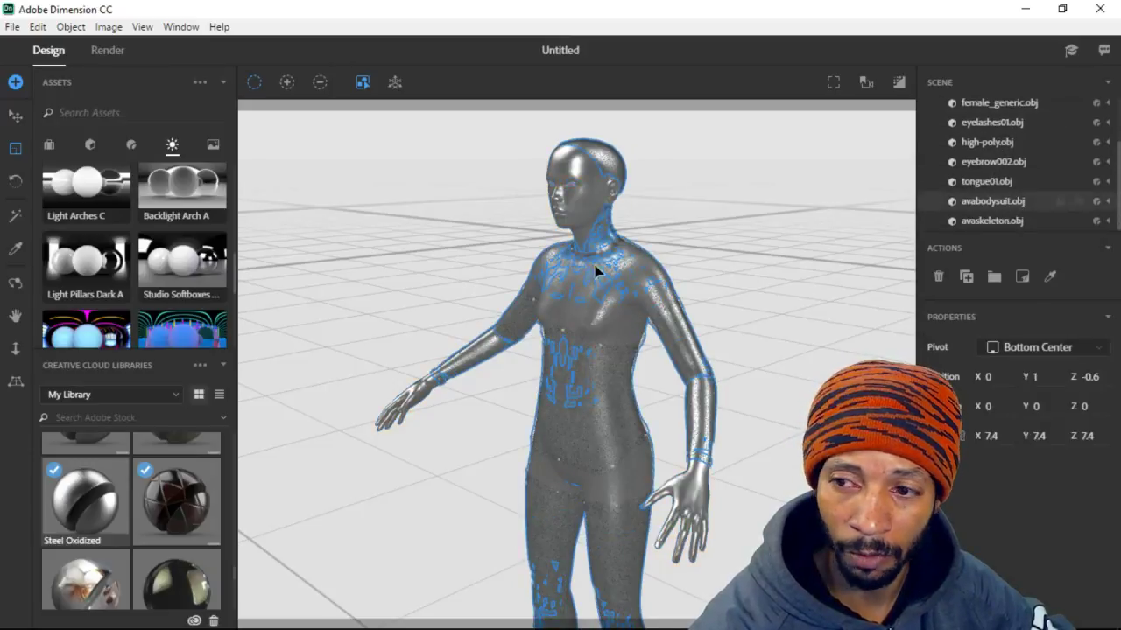
{"action": "scroll", "coordinate": [175, 560], "scroll_direction": "down", "scroll_amount": 3}
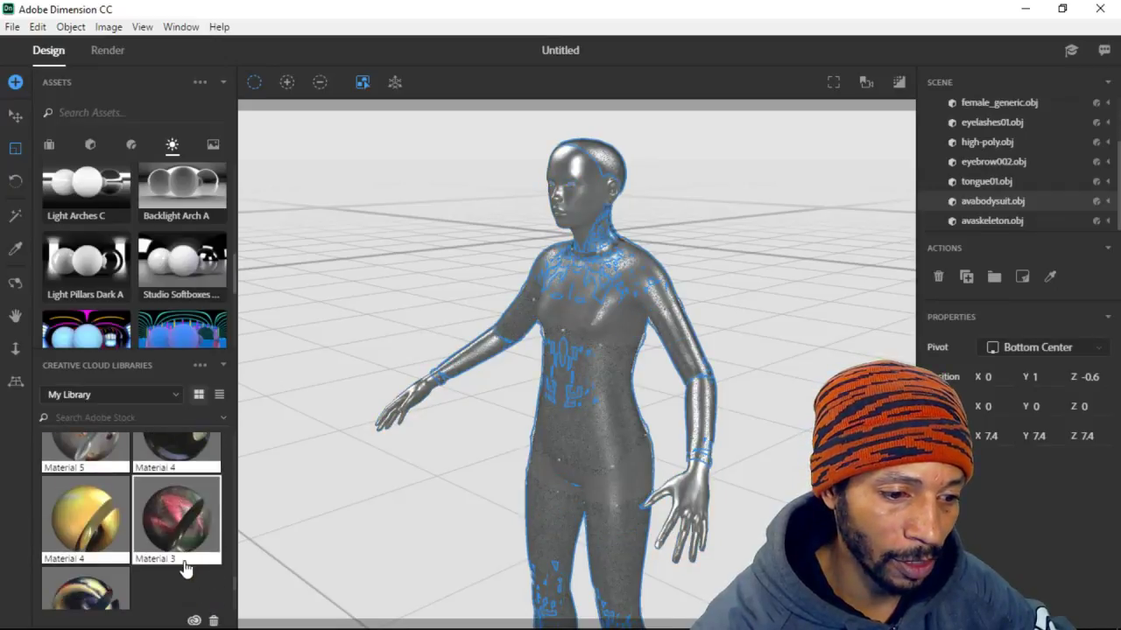
{"action": "scroll", "coordinate": [187, 563], "scroll_direction": "up", "scroll_amount": 1}
{"action": "scroll", "coordinate": [175, 555], "scroll_direction": "down", "scroll_amount": 2}
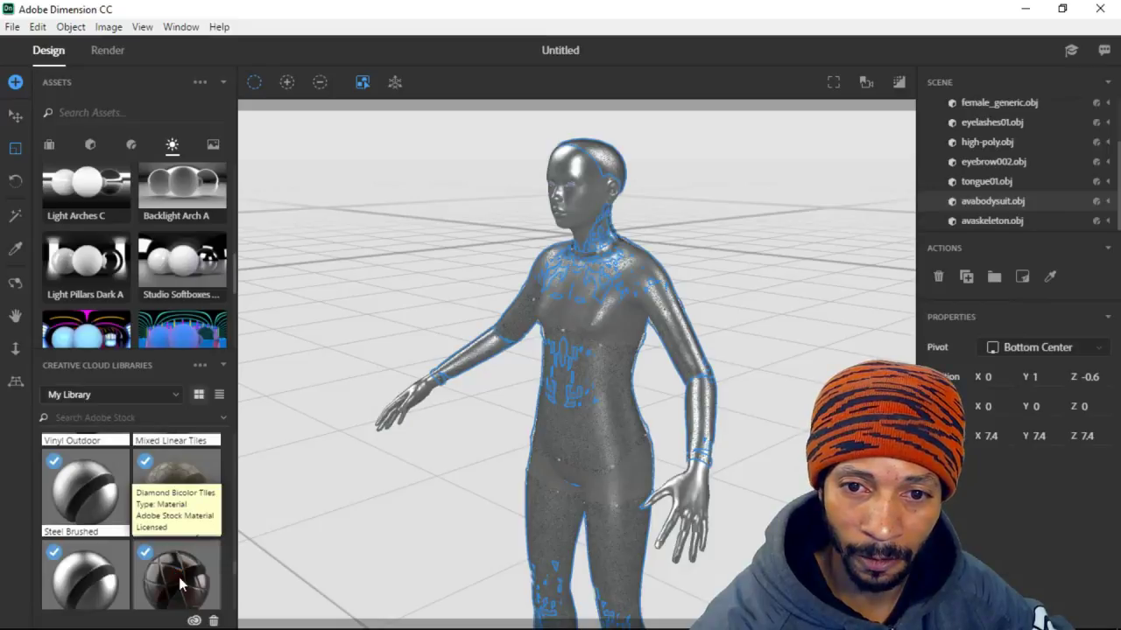
{"action": "left_click", "coordinate": [180, 582]}
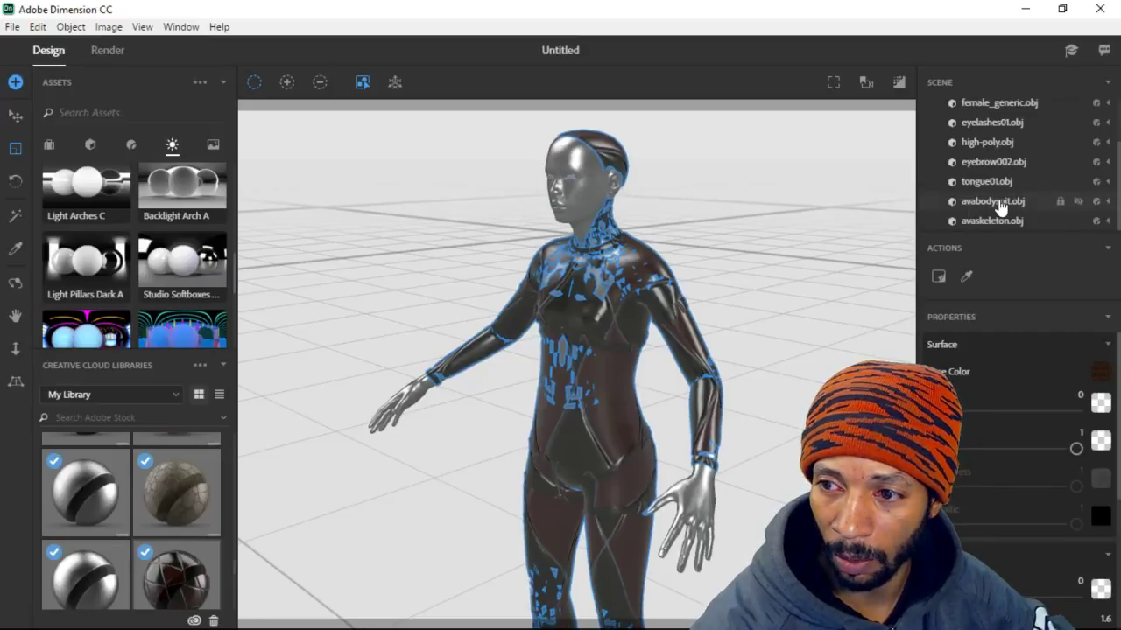
- Apply the Silver metal material to avaskeleton.obj
{"action": "left_click", "coordinate": [1016, 224]}
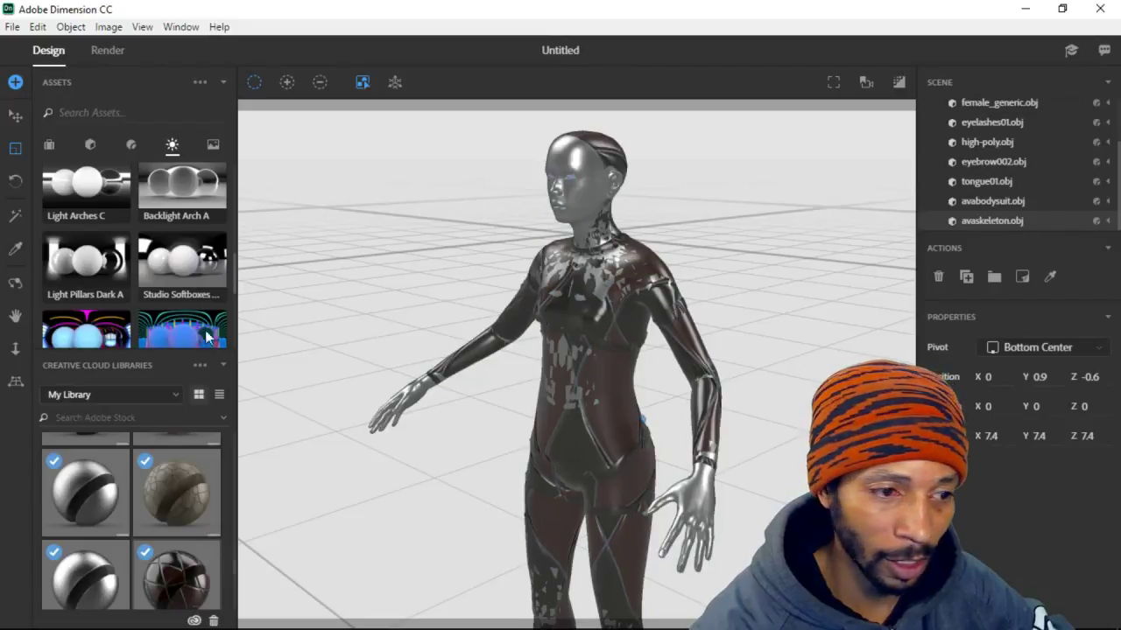
{"action": "scroll", "coordinate": [123, 210], "scroll_direction": "up", "scroll_amount": 5}
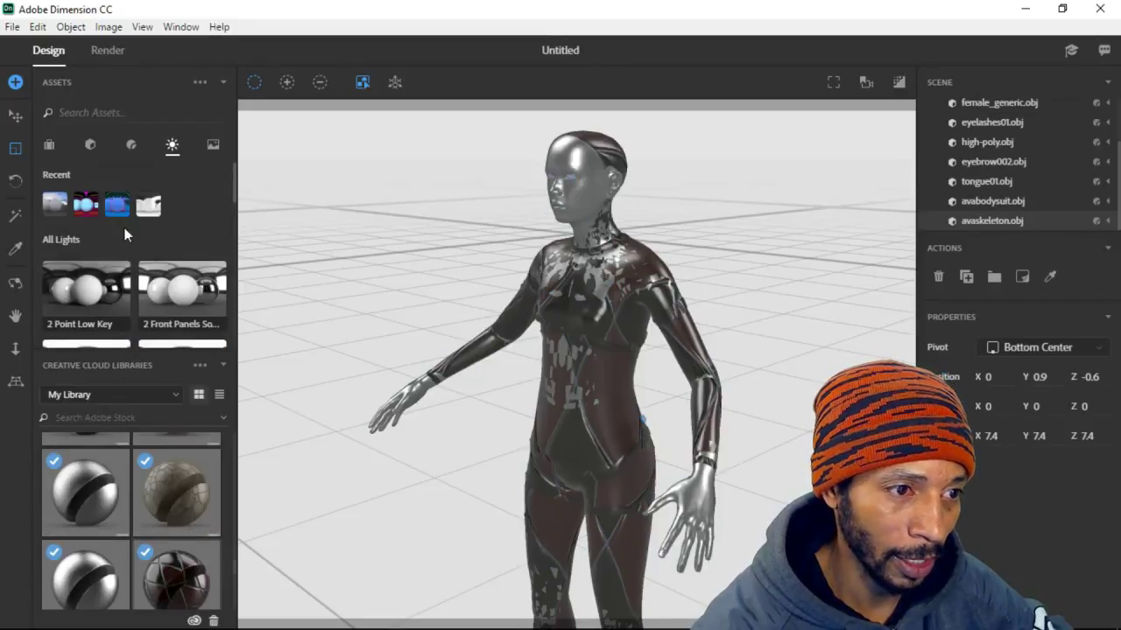
{"action": "scroll", "coordinate": [117, 511], "scroll_direction": "up", "scroll_amount": 15}
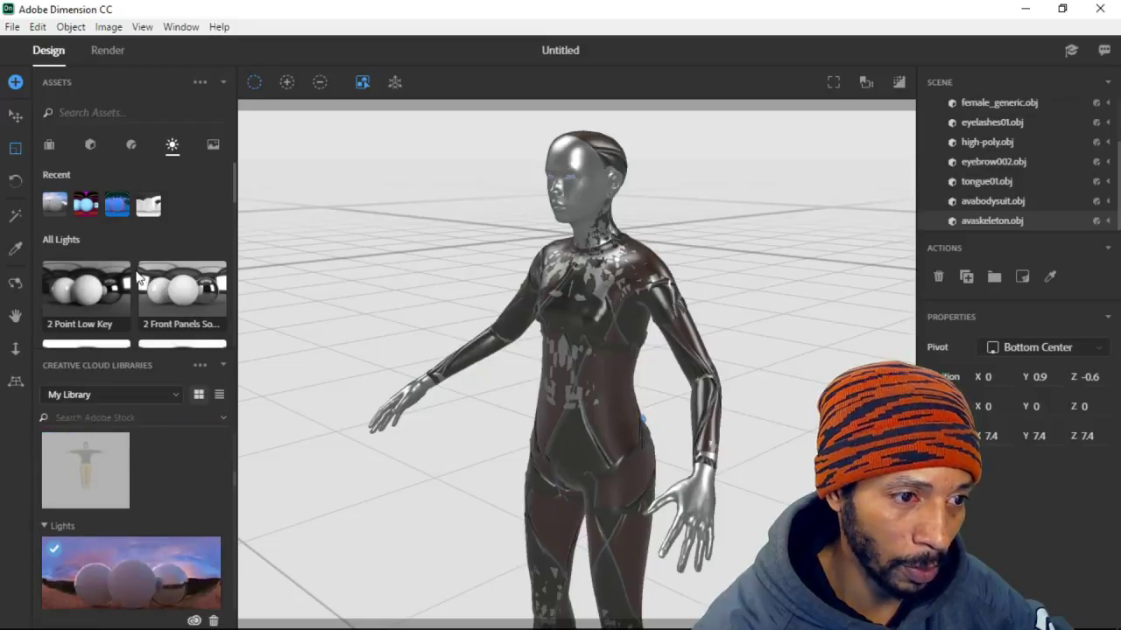
{"action": "scroll", "coordinate": [137, 276], "scroll_direction": "down", "scroll_amount": 15}
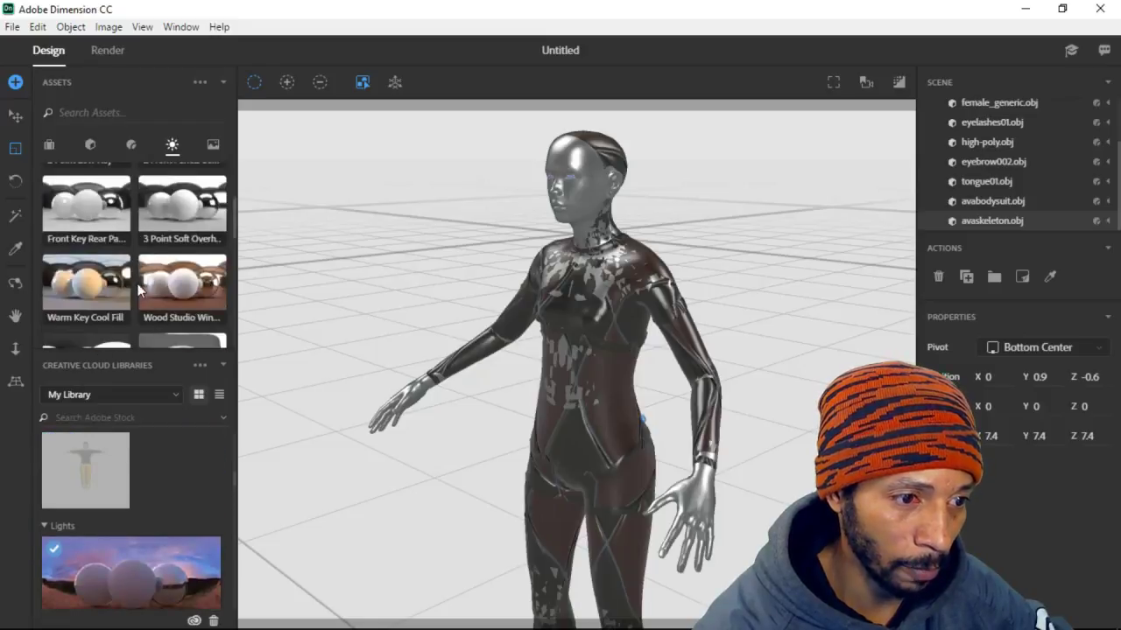
{"action": "left_click", "coordinate": [135, 144]}
{"action": "scroll", "coordinate": [100, 251], "scroll_direction": "down", "scroll_amount": 10}
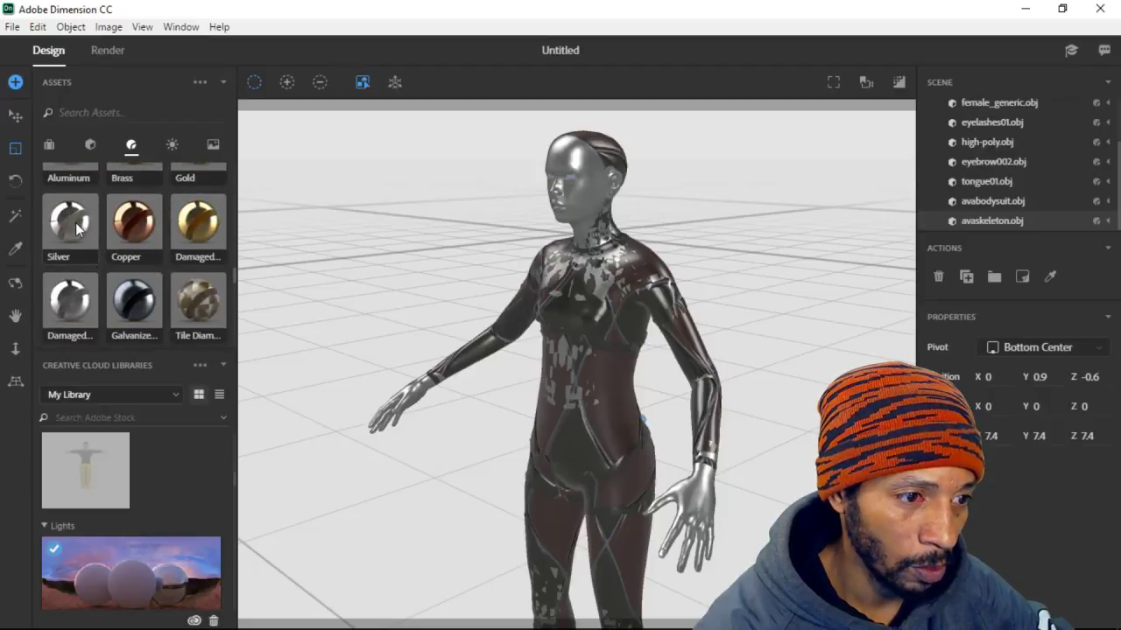
{"action": "scroll", "coordinate": [75, 226], "scroll_direction": "up", "scroll_amount": 1}
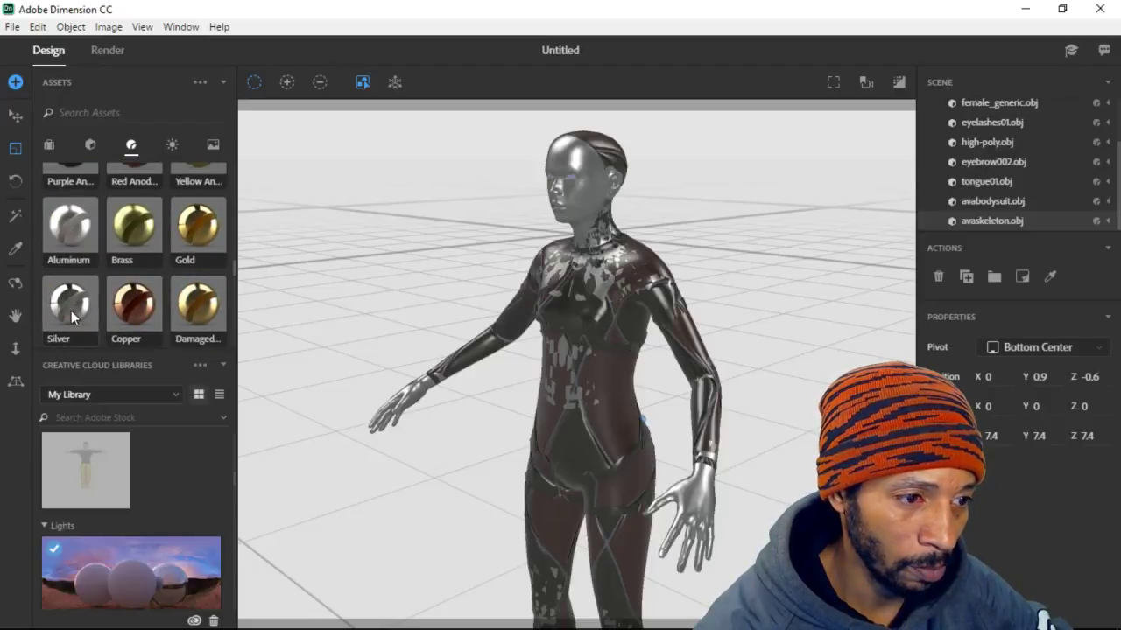
{"action": "left_click", "coordinate": [70, 311]}
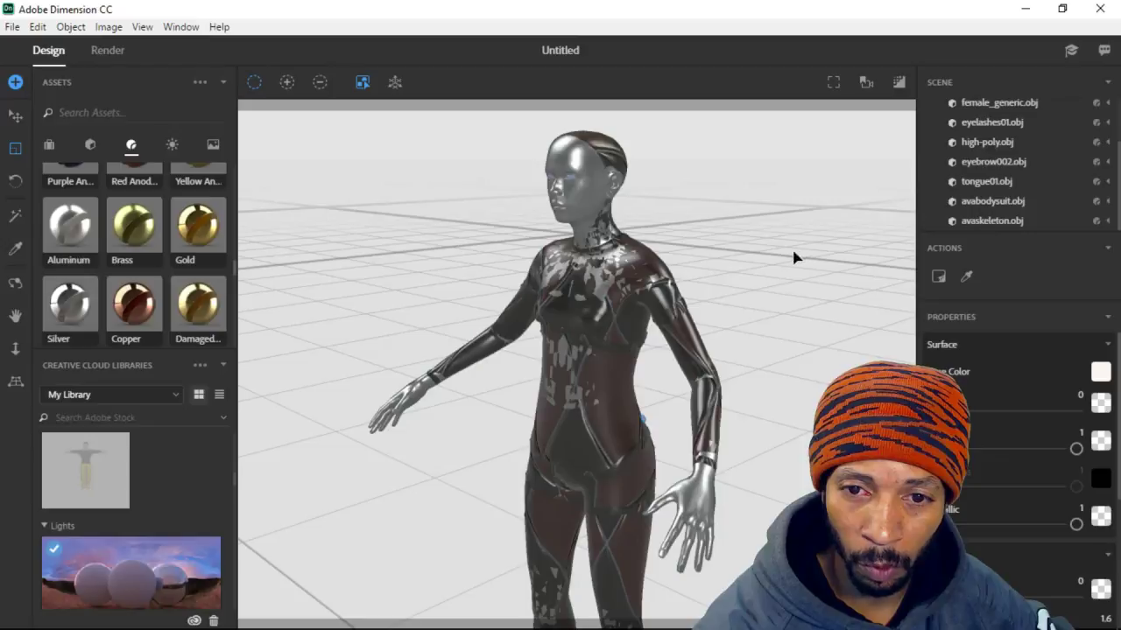
- Orbit to show the whole figure and turn on Render Preview
{"action": "middle_click_drag", "start_coordinate": [773, 310], "coordinate": [714, 247]}
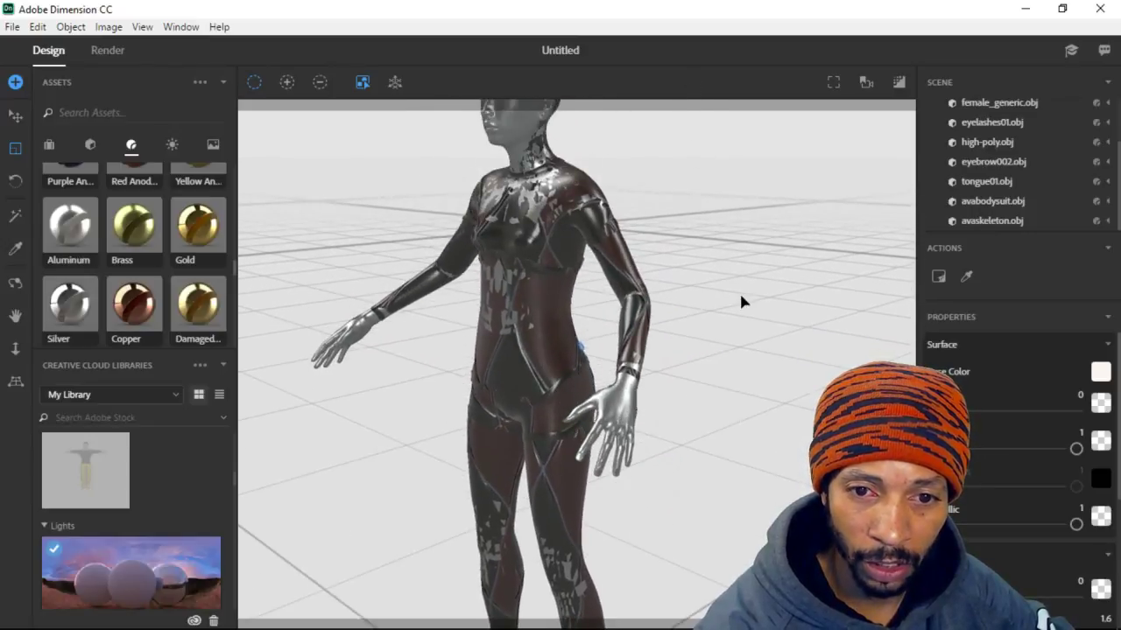
{"action": "left_click_drag", "start_coordinate": [739, 298], "coordinate": [732, 348]}
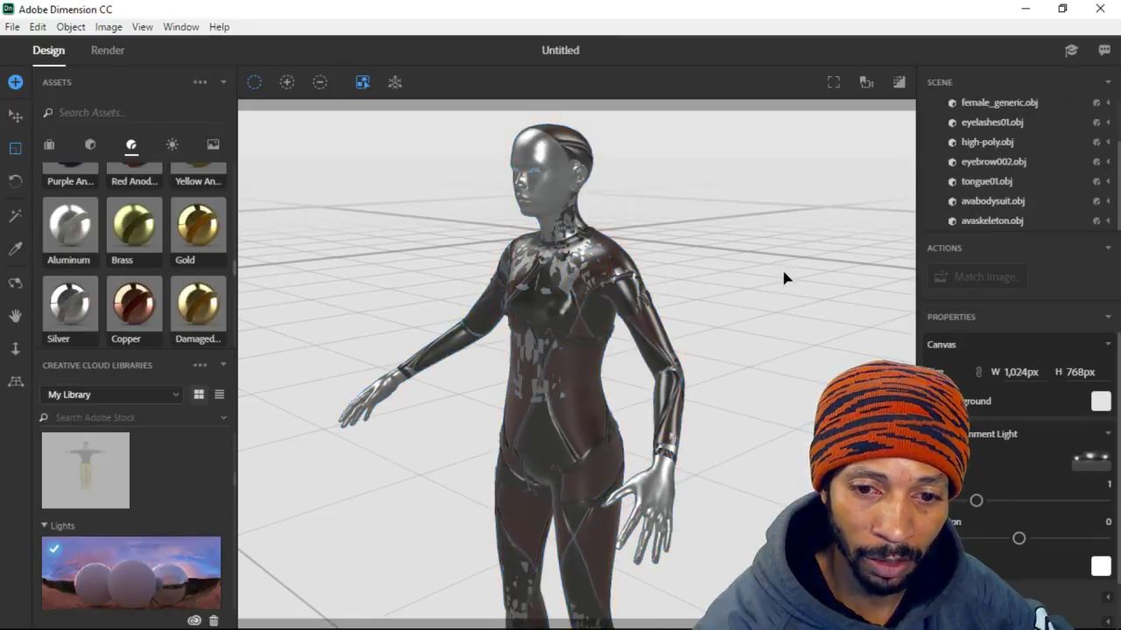
{"action": "left_click", "coordinate": [898, 84]}
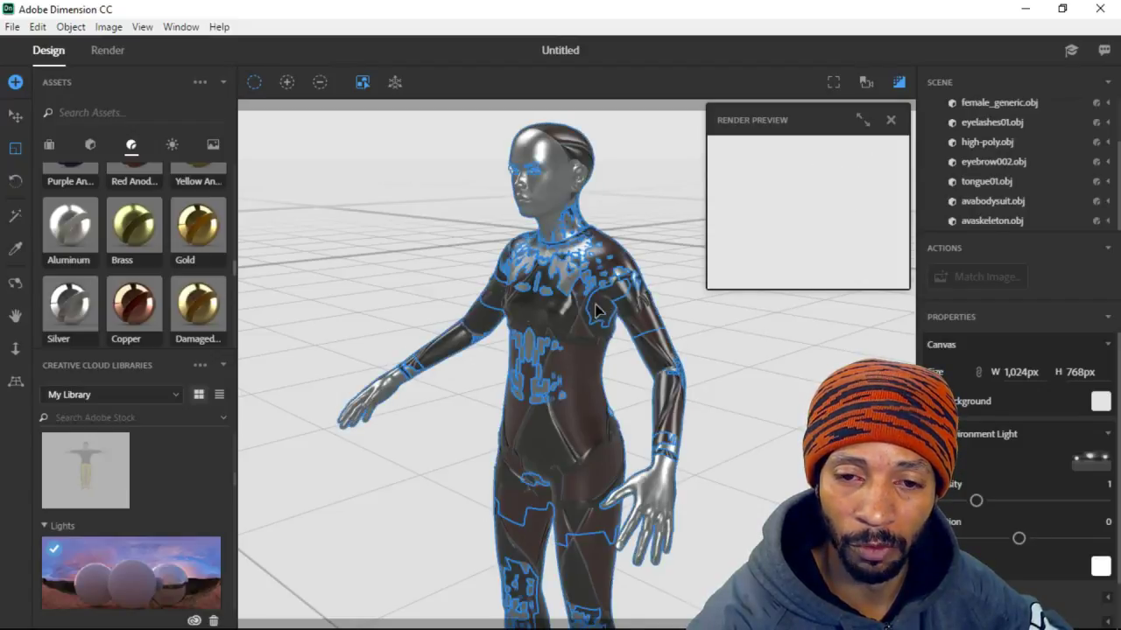
- Pan and zoom in on the metallic figure's head and shoulders for the render preview
{"action": "middle_click_drag", "start_coordinate": [656, 230], "coordinate": [649, 338]}
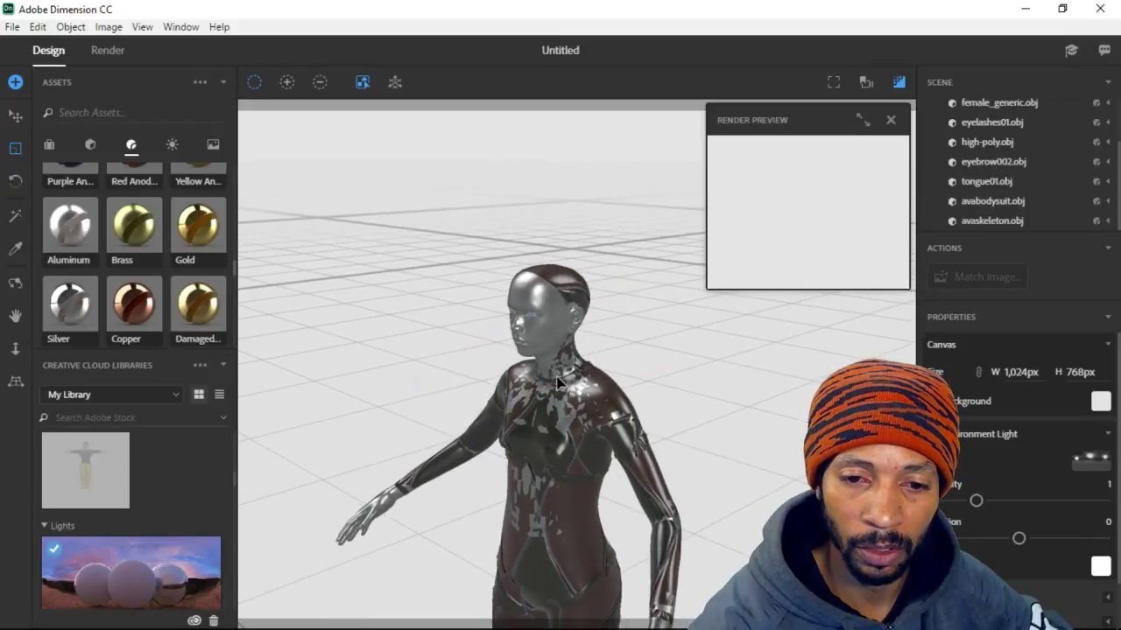
{"action": "scroll", "coordinate": [620, 342], "scroll_direction": "up", "scroll_amount": 3}
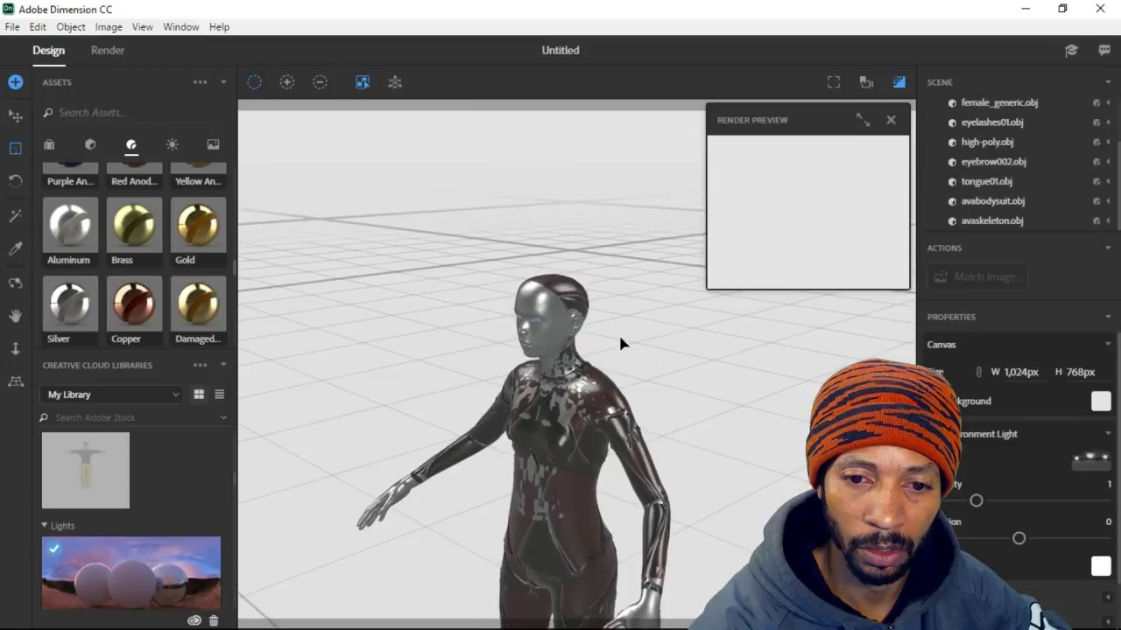
{"action": "scroll", "coordinate": [620, 343], "scroll_direction": "up", "scroll_amount": 5}
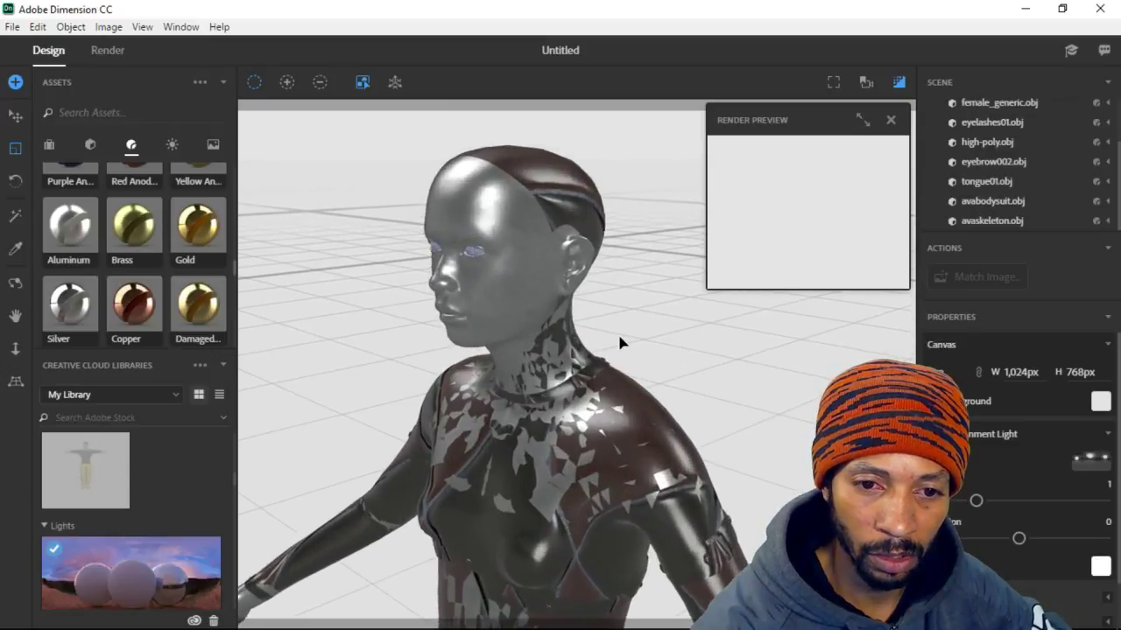
{"action": "middle_click_drag", "start_coordinate": [619, 327], "coordinate": [632, 320]}
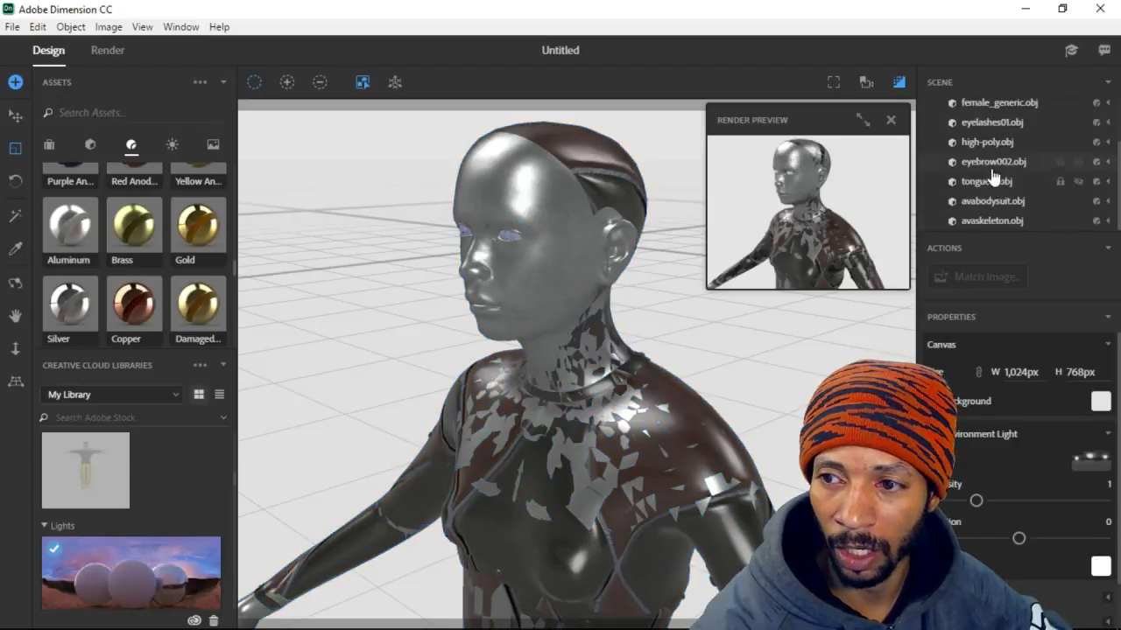
- Select high-poly.obj and apply Blue Anodized to the eyes
{"action": "scroll", "coordinate": [1007, 177], "scroll_direction": "up", "scroll_amount": 2}
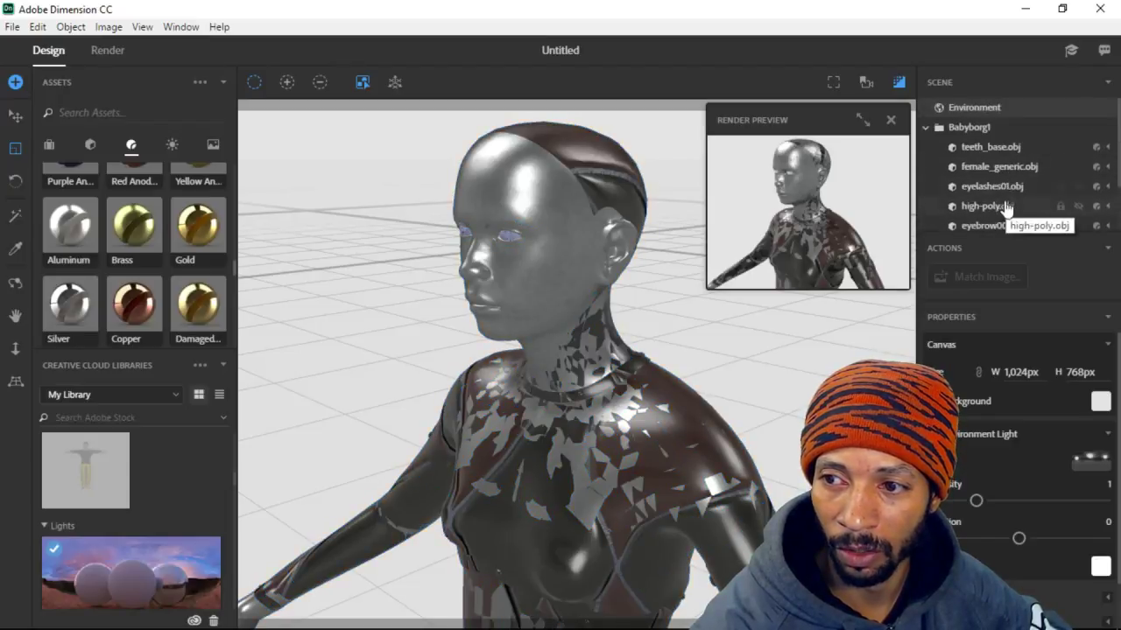
{"action": "left_click", "coordinate": [996, 208]}
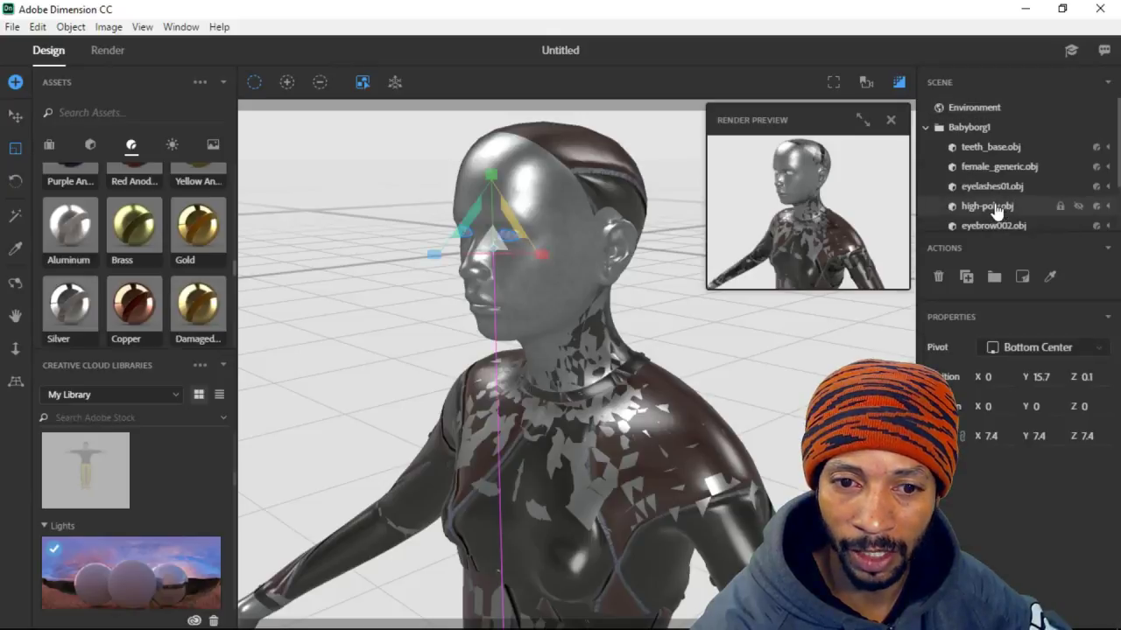
{"action": "scroll", "coordinate": [115, 272], "scroll_direction": "up", "scroll_amount": 3}
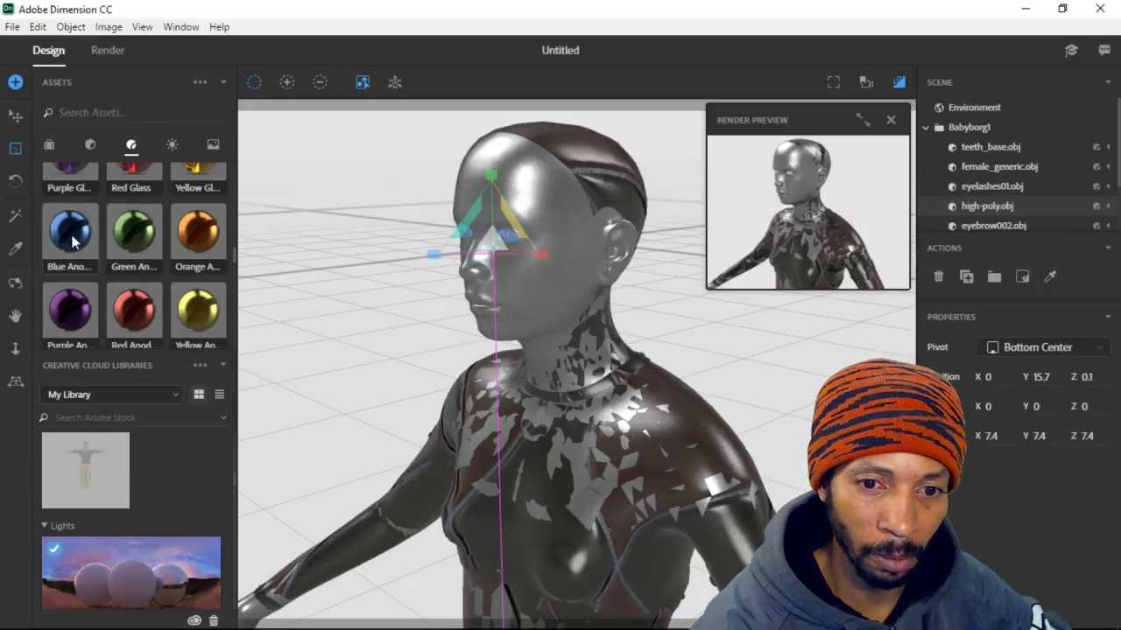
{"action": "left_click_drag", "start_coordinate": [70, 234], "coordinate": [508, 235]}
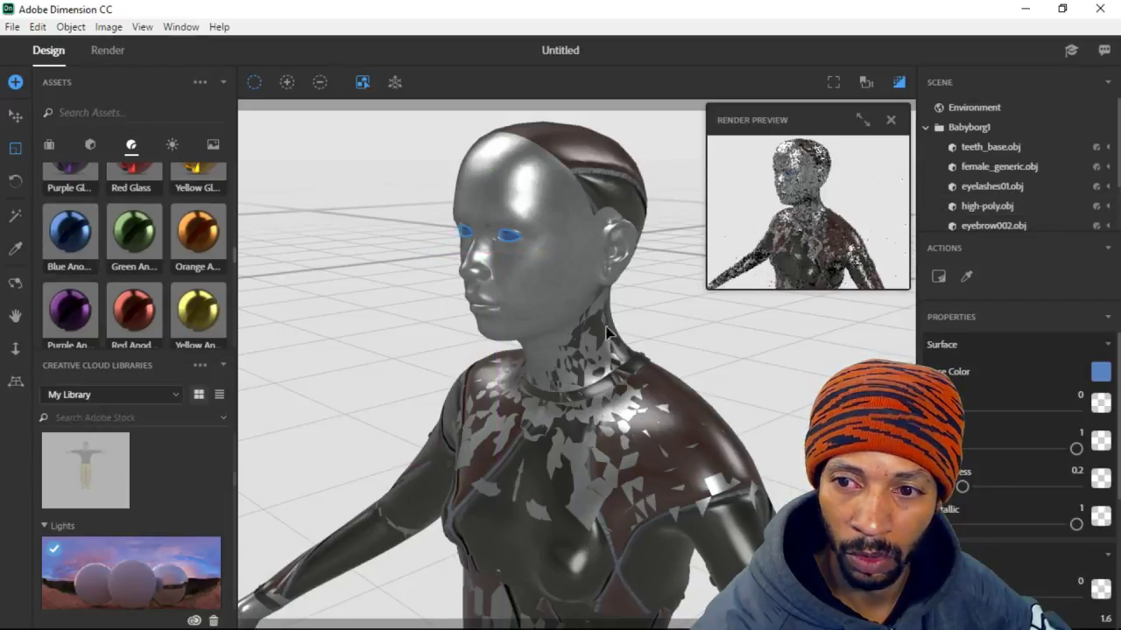
- Replace the eyes' Blue Anodized with the plain Metal material from the top of the materials list
{"action": "scroll", "coordinate": [143, 257], "scroll_direction": "up", "scroll_amount": 3}
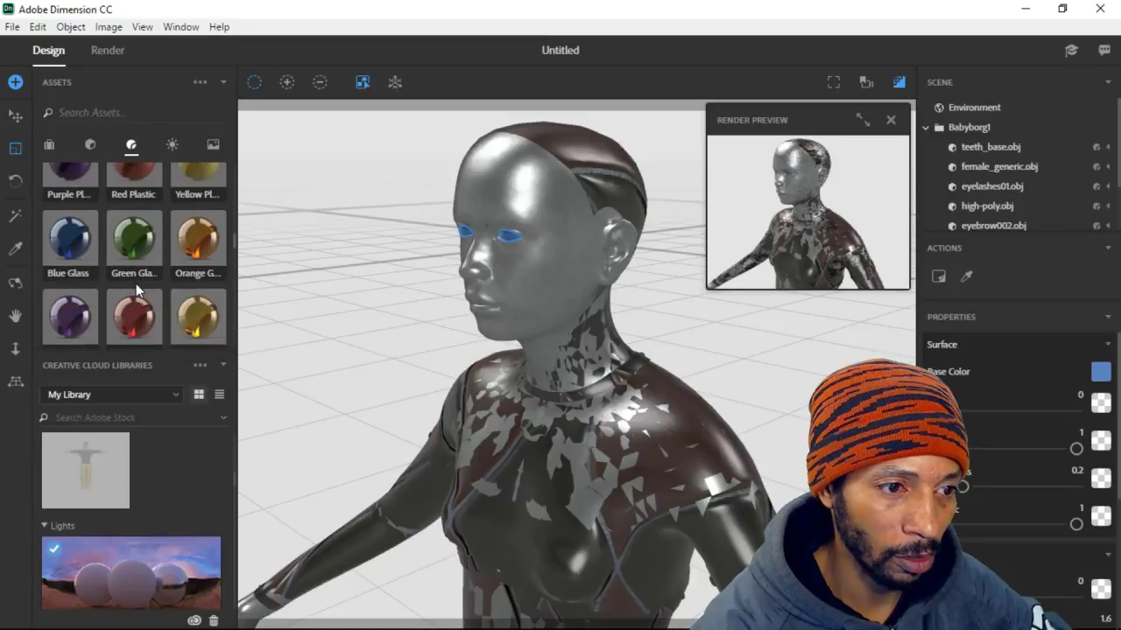
{"action": "scroll", "coordinate": [136, 284], "scroll_direction": "up", "scroll_amount": 2}
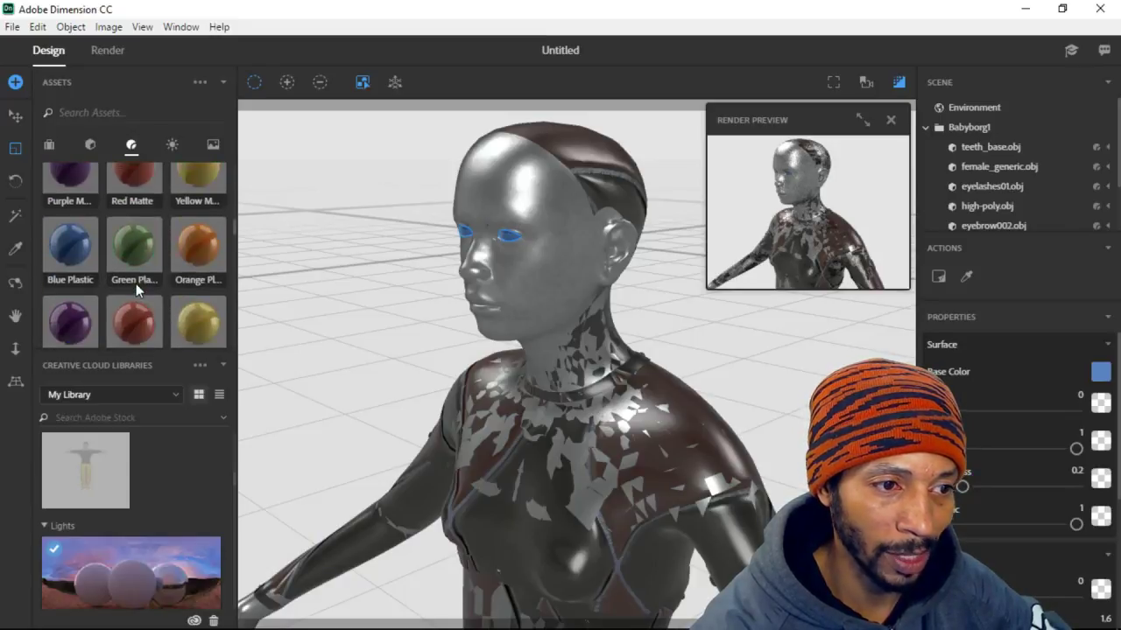
{"action": "scroll", "coordinate": [136, 284], "scroll_direction": "down", "scroll_amount": 2}
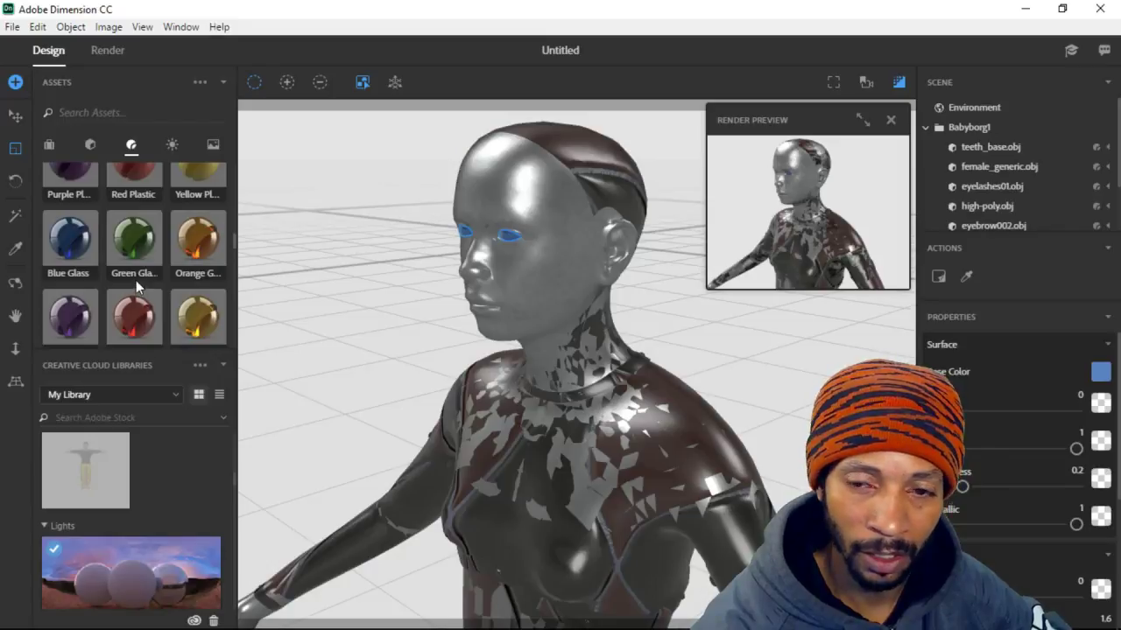
{"action": "scroll", "coordinate": [133, 259], "scroll_direction": "down", "scroll_amount": 1}
{"action": "scroll", "coordinate": [133, 259], "scroll_direction": "up", "scroll_amount": 1}
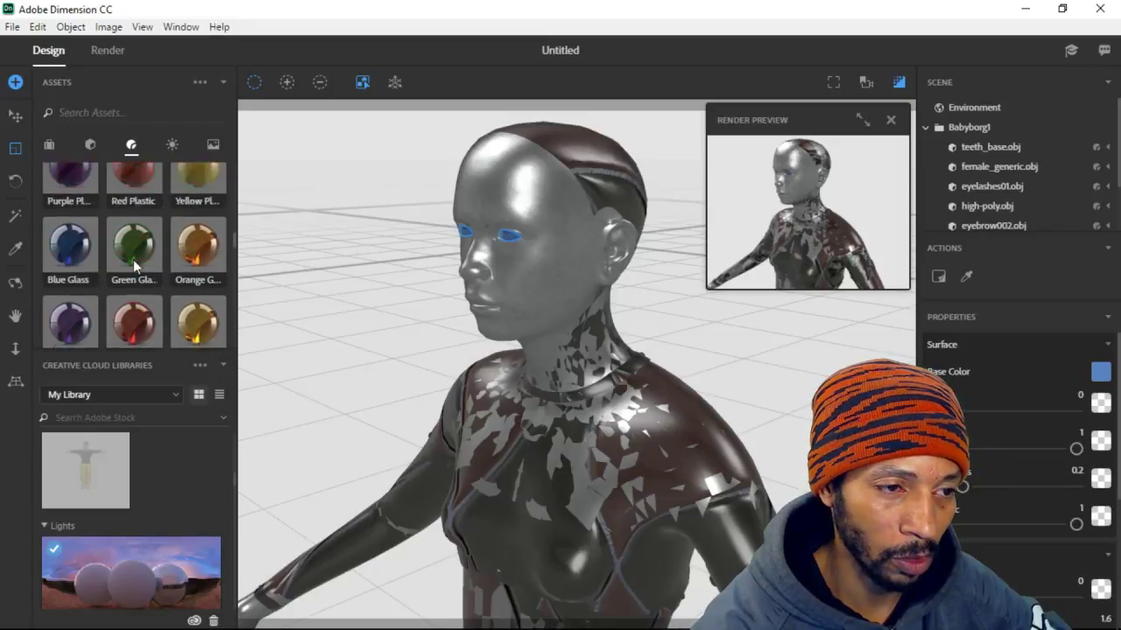
{"action": "scroll", "coordinate": [132, 261], "scroll_direction": "up", "scroll_amount": 5}
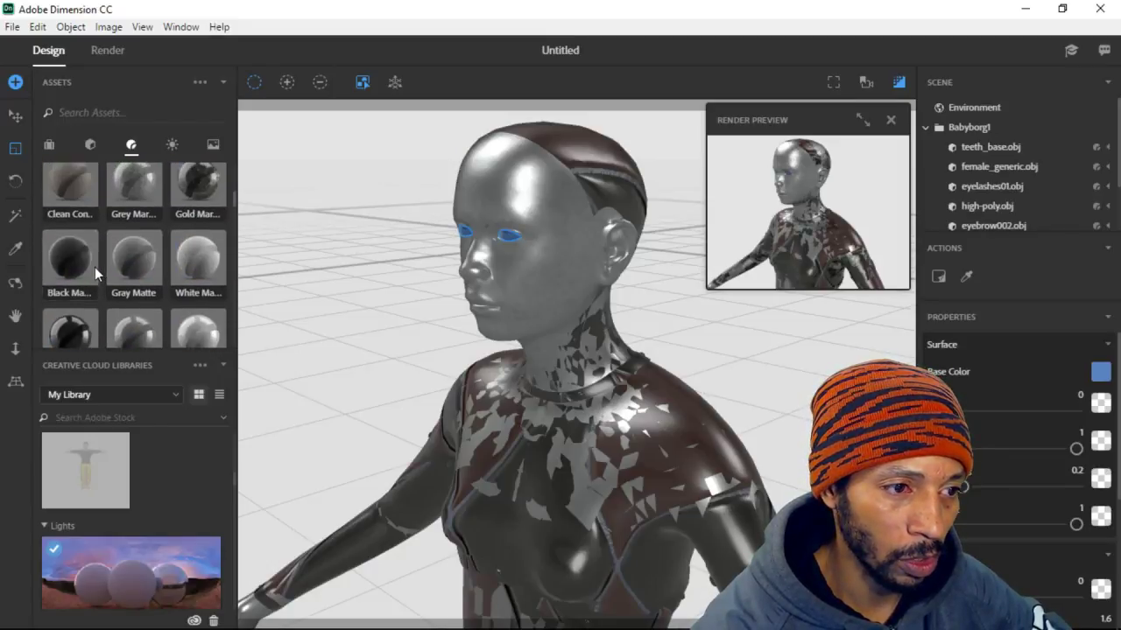
{"action": "scroll", "coordinate": [95, 267], "scroll_direction": "up", "scroll_amount": 3}
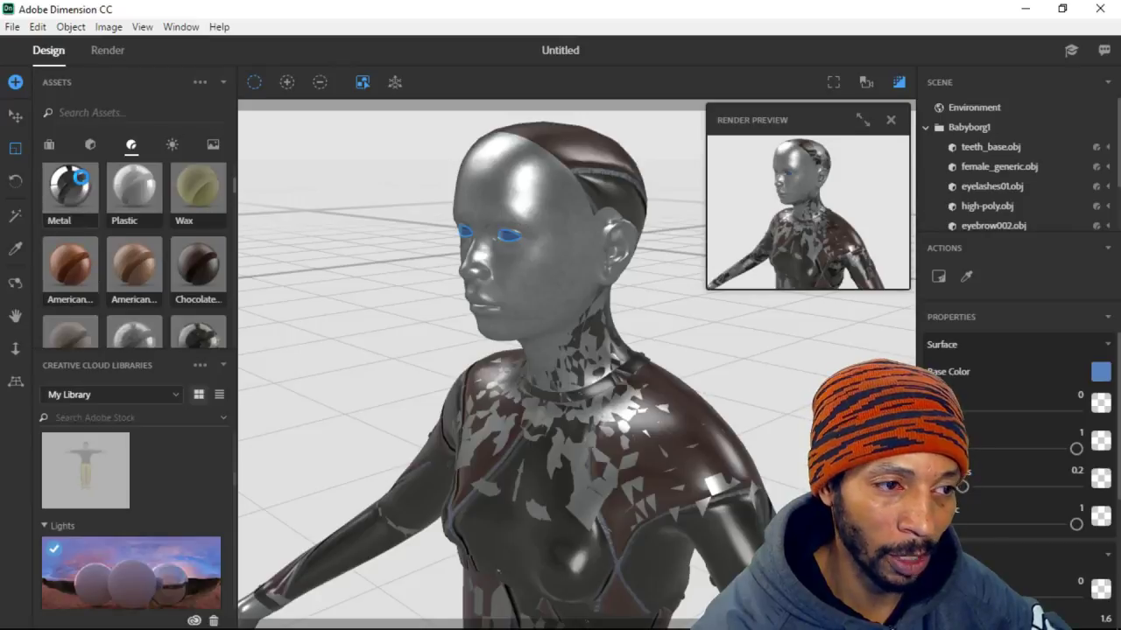
{"action": "left_click", "coordinate": [83, 182]}
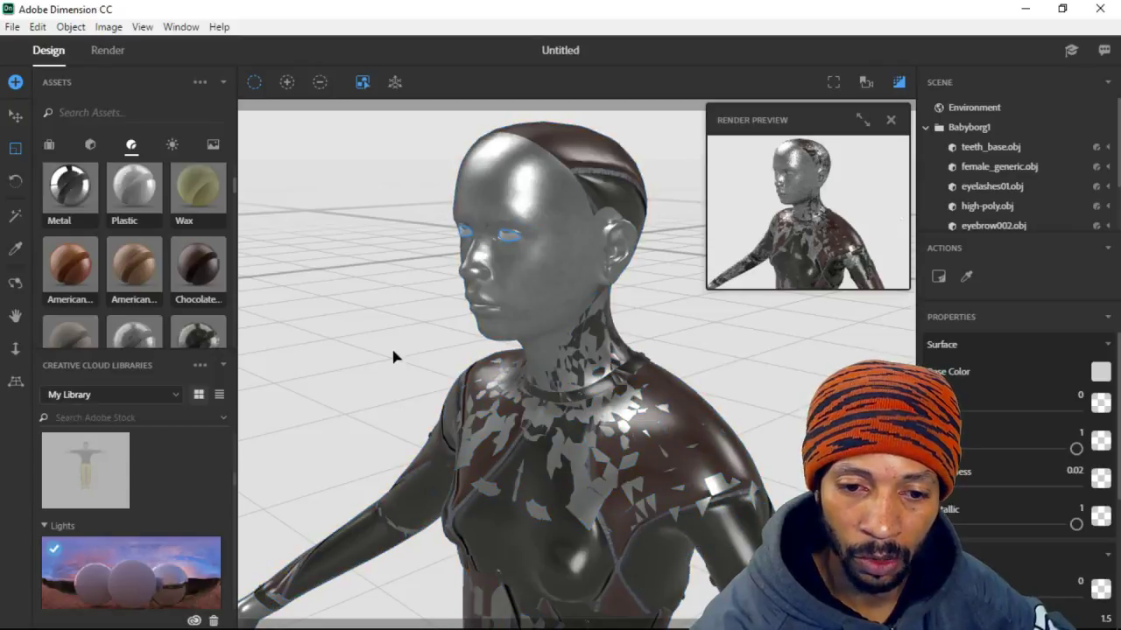
- Orbit, pan and zoom until the silver face is centred in a close, front-on view
{"action": "right_click_drag", "start_coordinate": [385, 358], "coordinate": [536, 349]}
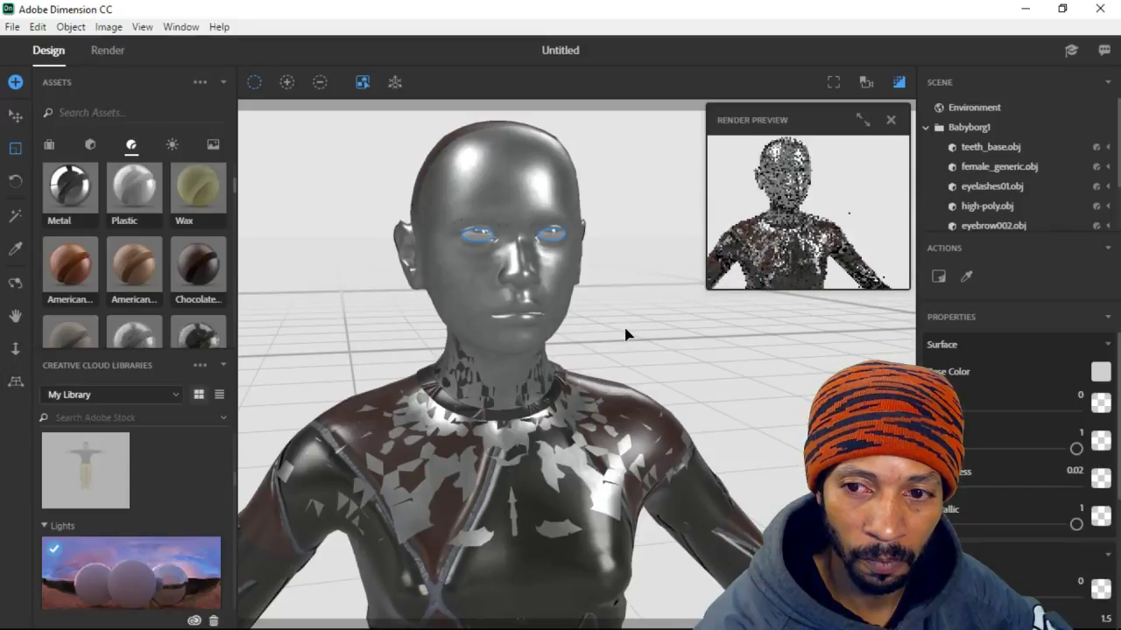
{"action": "middle_click_drag", "start_coordinate": [620, 290], "coordinate": [641, 324]}
{"action": "scroll", "coordinate": [643, 330], "scroll_direction": "up", "scroll_amount": 5}
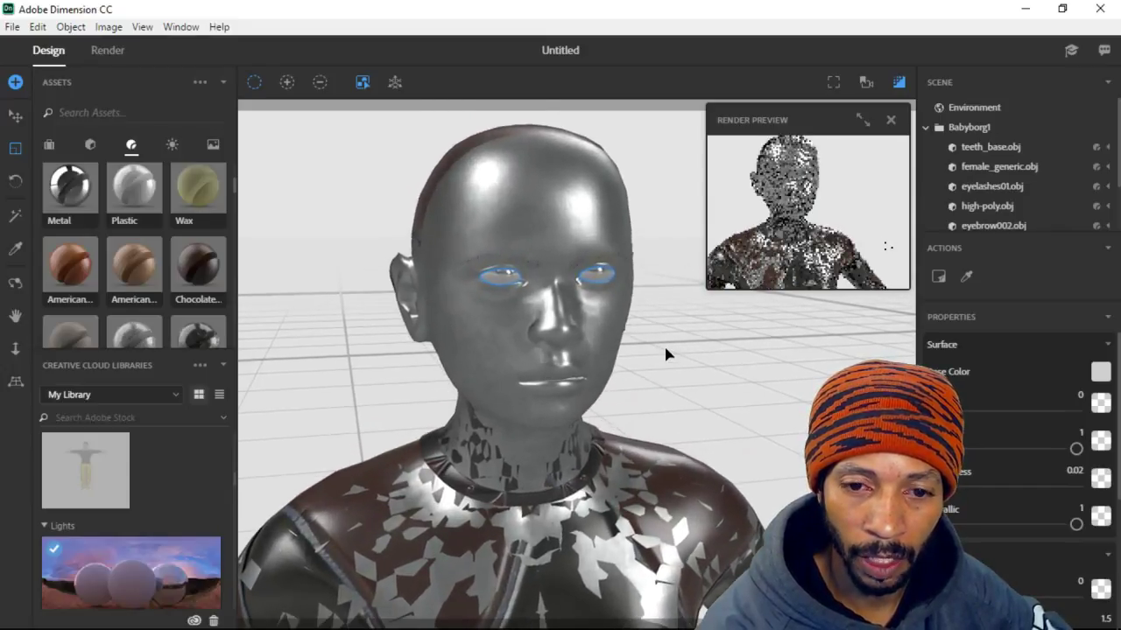
{"action": "middle_click_drag", "start_coordinate": [666, 355], "coordinate": [675, 376]}
{"action": "scroll", "coordinate": [676, 377], "scroll_direction": "up", "scroll_amount": 3}
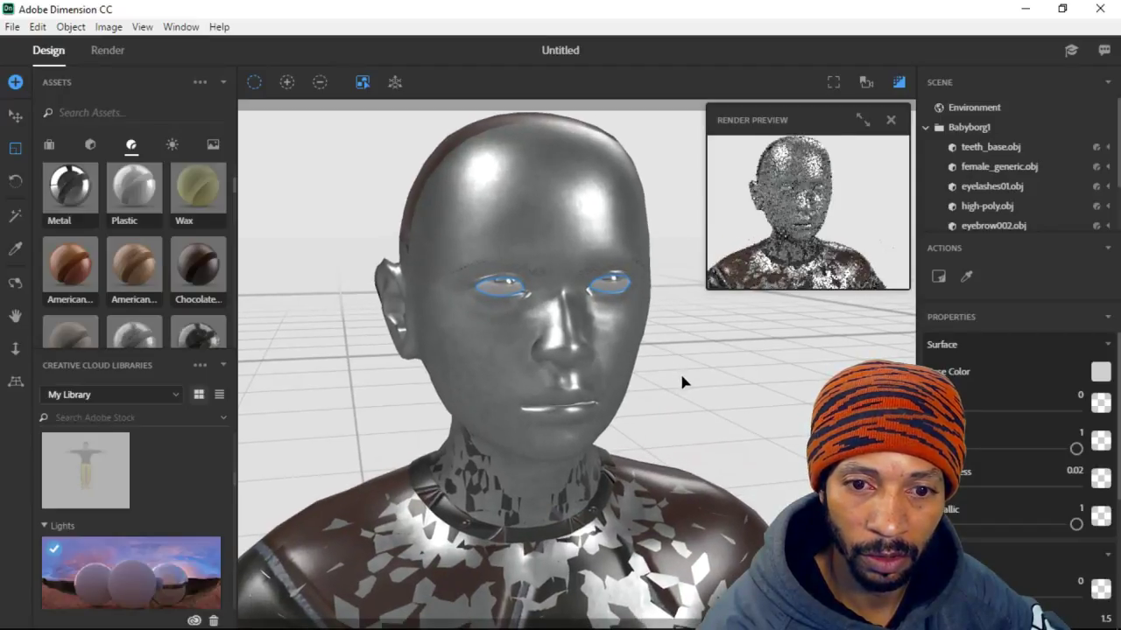
{"action": "middle_click_drag", "start_coordinate": [693, 340], "coordinate": [721, 357]}
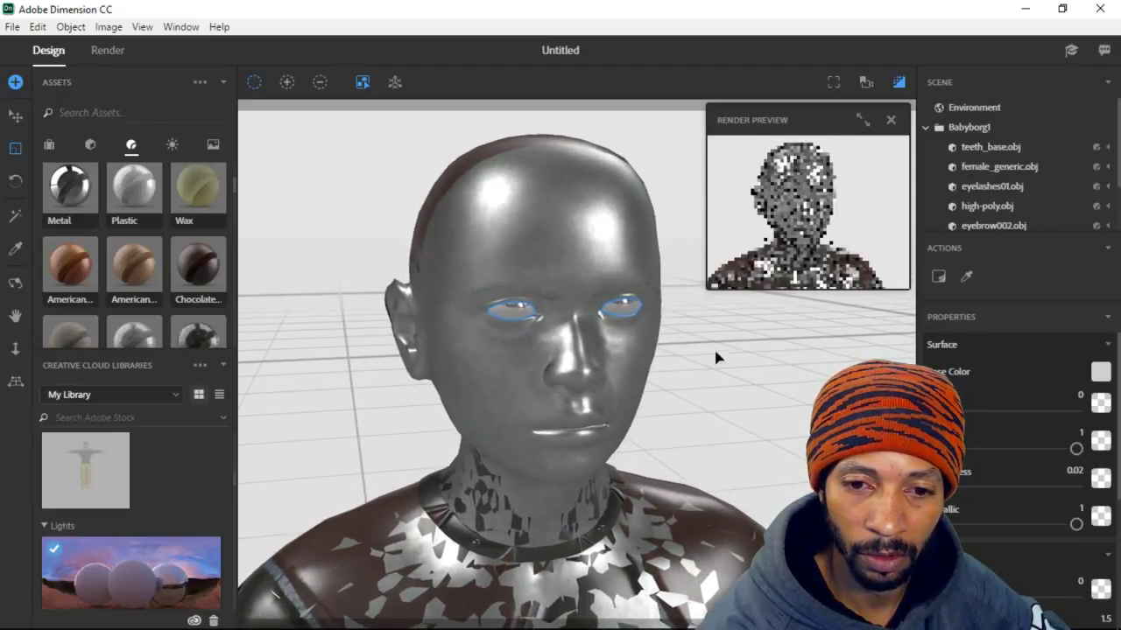
- Switch the Render Preview to fullscreen across the workspace
{"action": "left_click", "coordinate": [861, 121]}
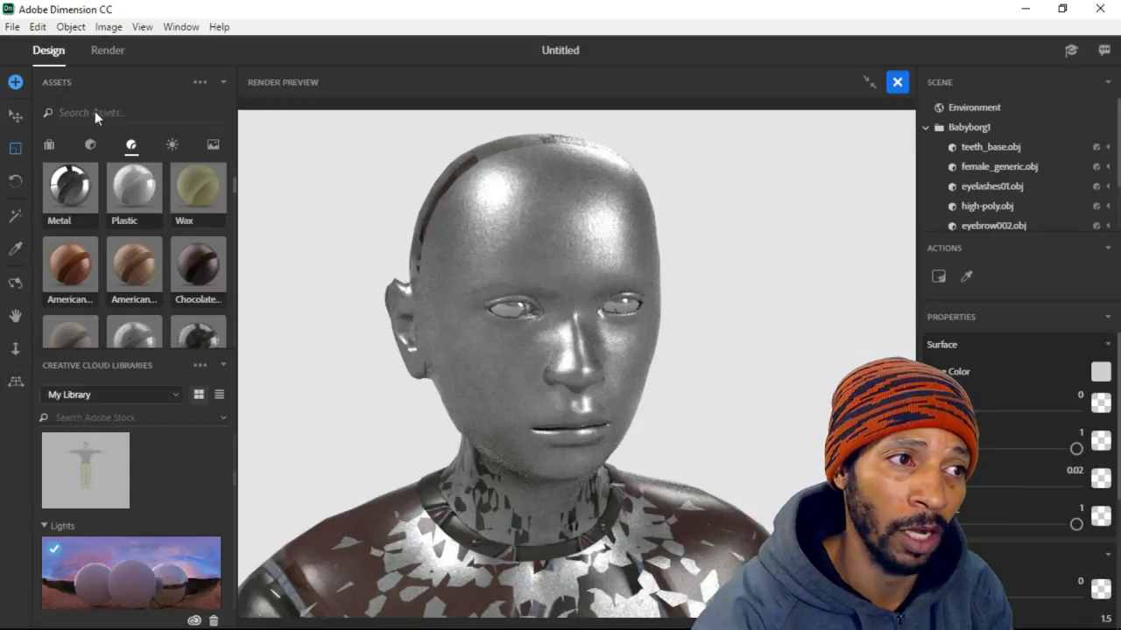
- Bring up the File menu with its Import submenu
{"action": "left_click", "coordinate": [12, 27]}
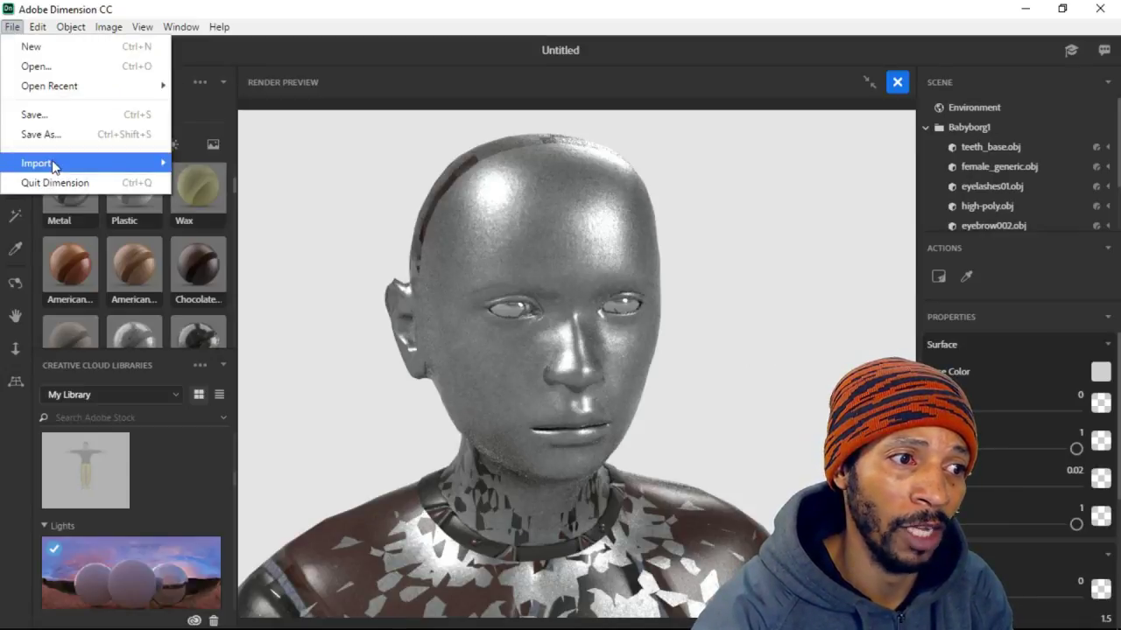
{"action": "mouse_move", "coordinate": [57, 166]}
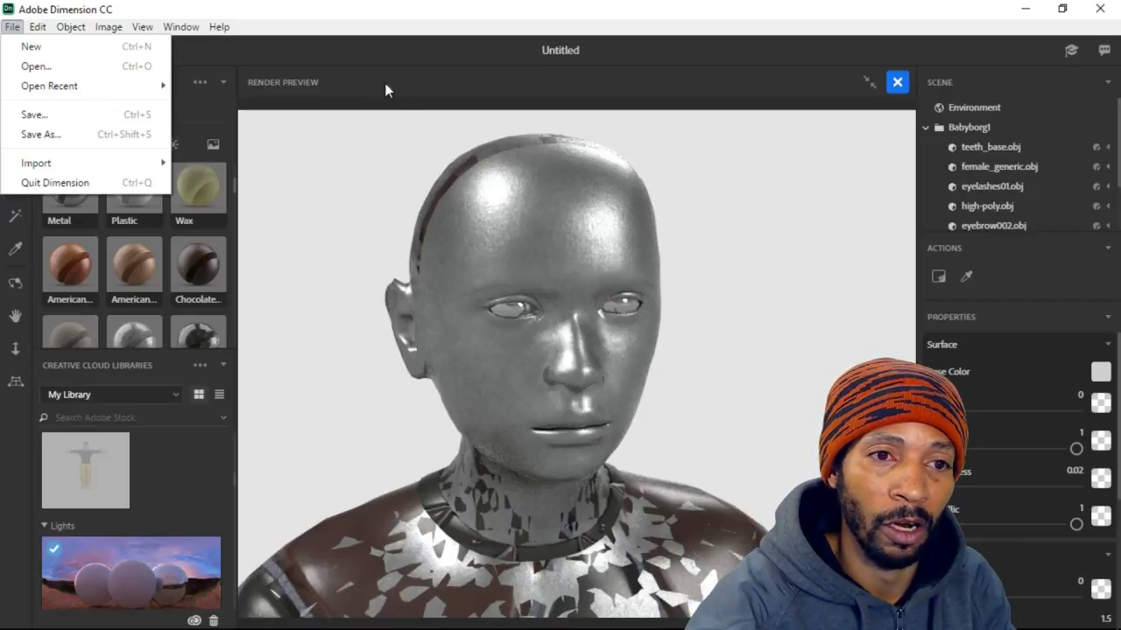
- Dismiss the open command list to show the rendered Babyborg1 portrait with silver head and metal eyes
{"action": "mouse_move", "coordinate": [140, 28]}
{"action": "left_click", "coordinate": [458, 64]}
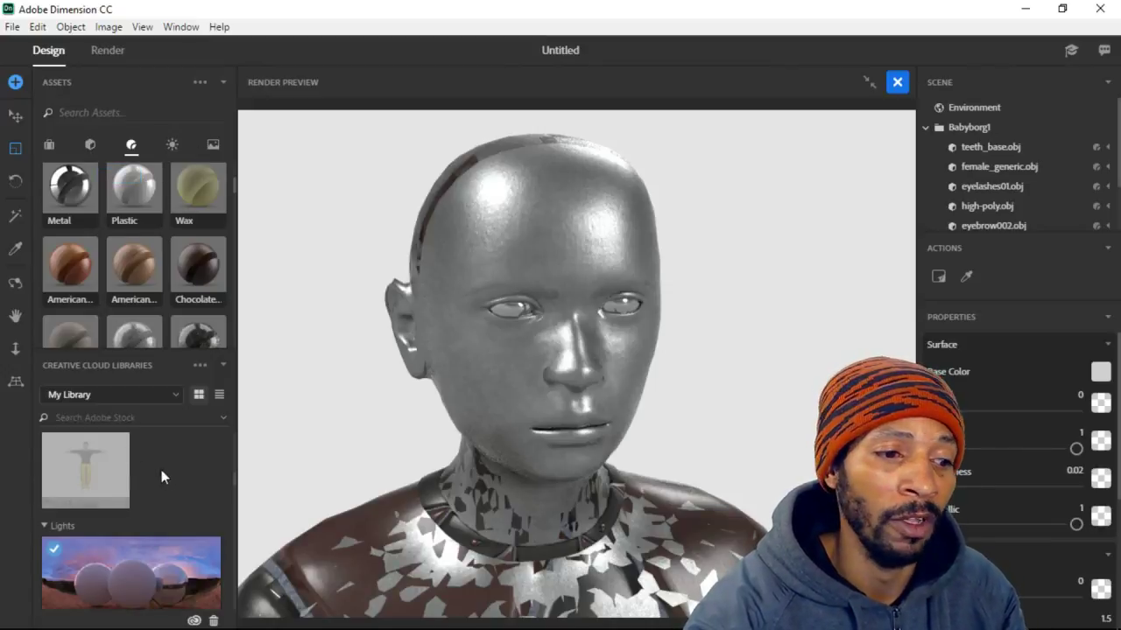
{"action": "scroll", "coordinate": [164, 481], "scroll_direction": "down", "scroll_amount": 15}
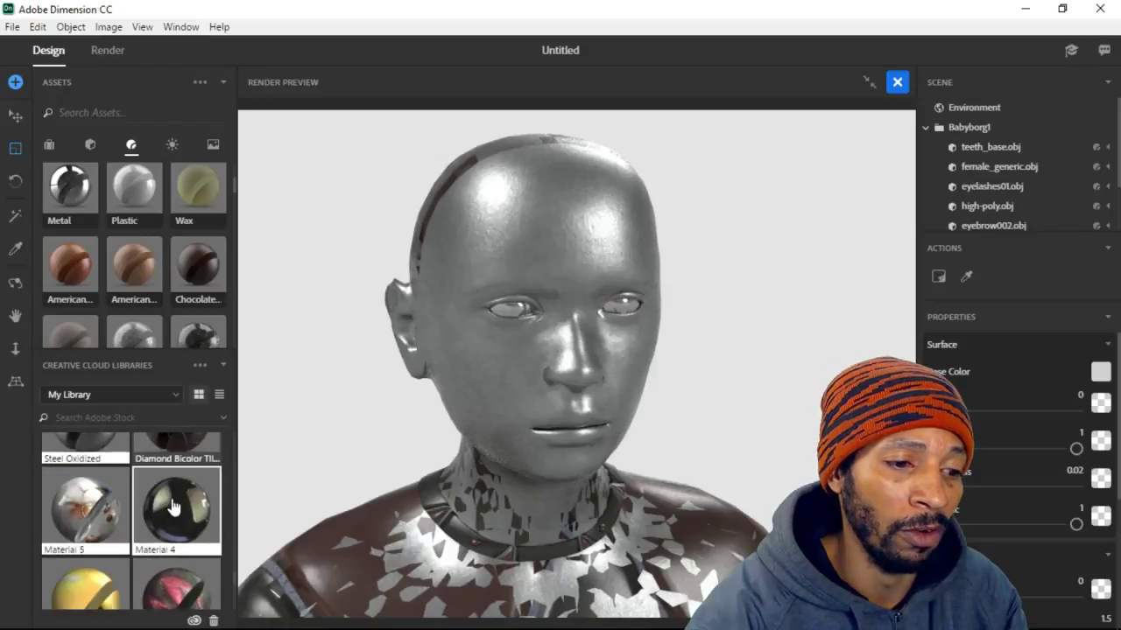
{"action": "scroll", "coordinate": [162, 511], "scroll_direction": "down", "scroll_amount": 3}
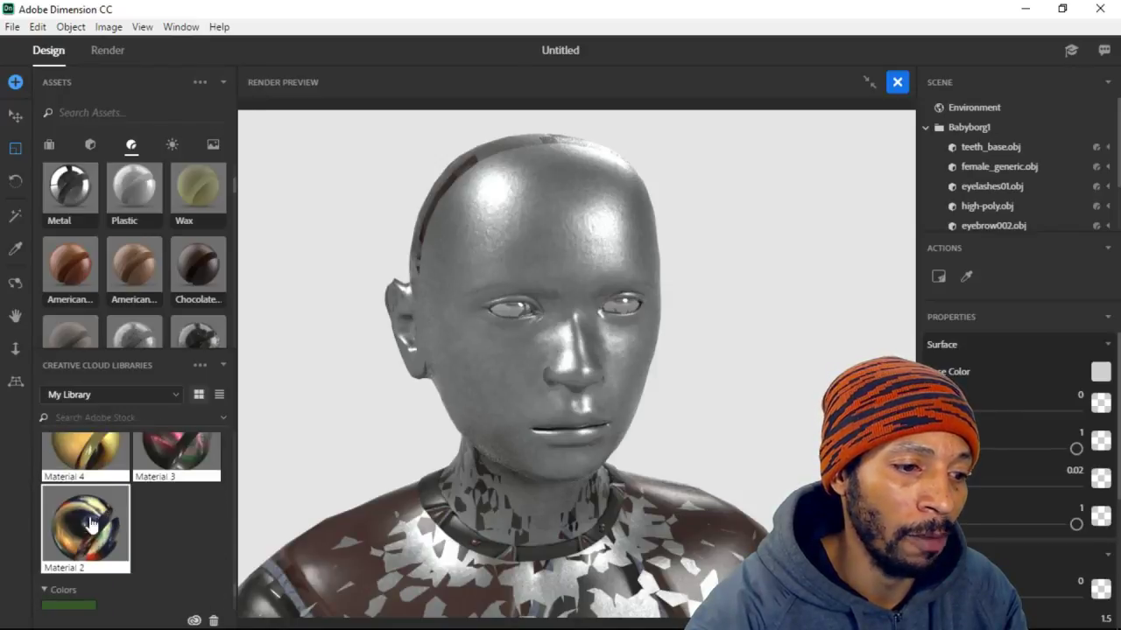
{"action": "scroll", "coordinate": [96, 517], "scroll_direction": "up", "scroll_amount": 3}
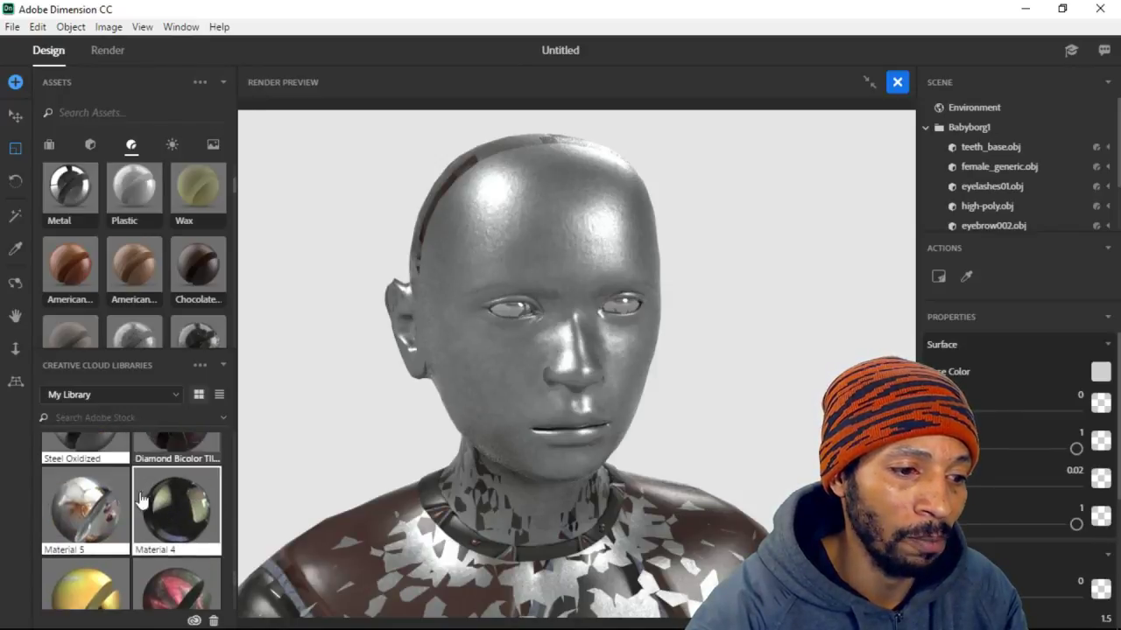
{"action": "scroll", "coordinate": [140, 497], "scroll_direction": "up", "scroll_amount": 1}
{"action": "scroll", "coordinate": [158, 477], "scroll_direction": "down", "scroll_amount": 2}
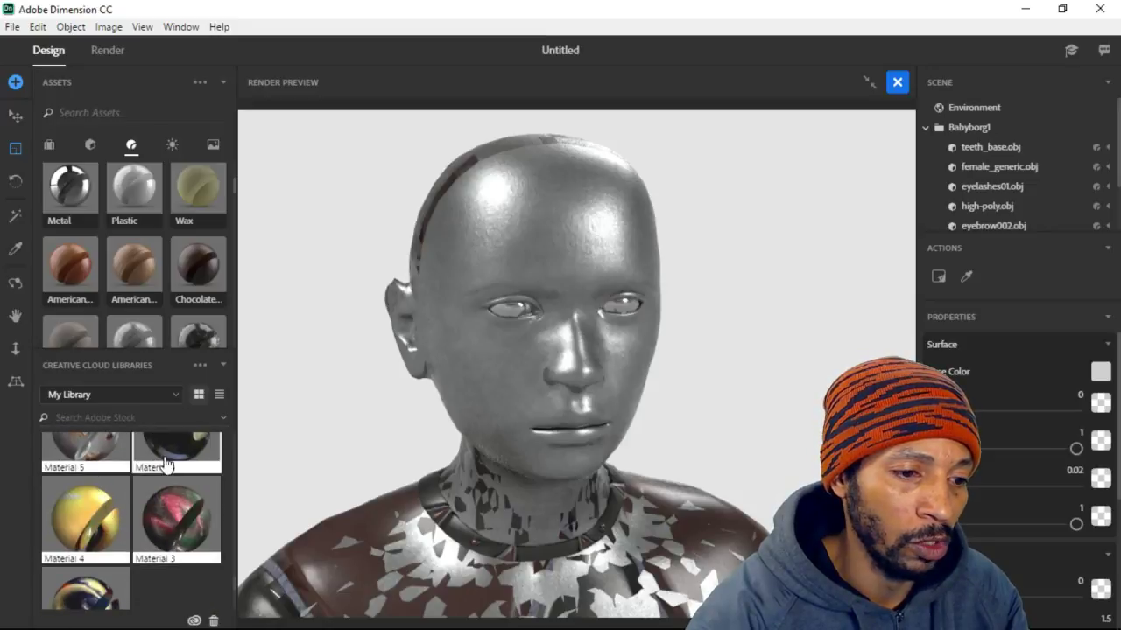
{"action": "scroll", "coordinate": [101, 525], "scroll_direction": "up", "scroll_amount": 1}
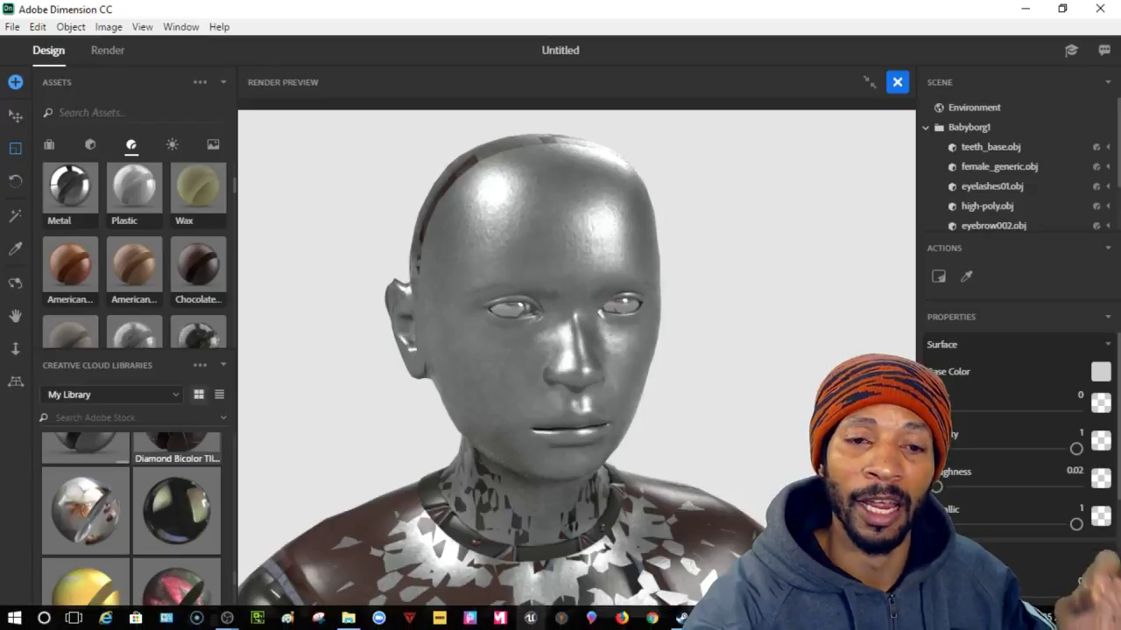
- Bring the OBS 20.0.1 window to the front over the finished Babyborg1 render
{"action": "mouse_move", "coordinate": [348, 617]}
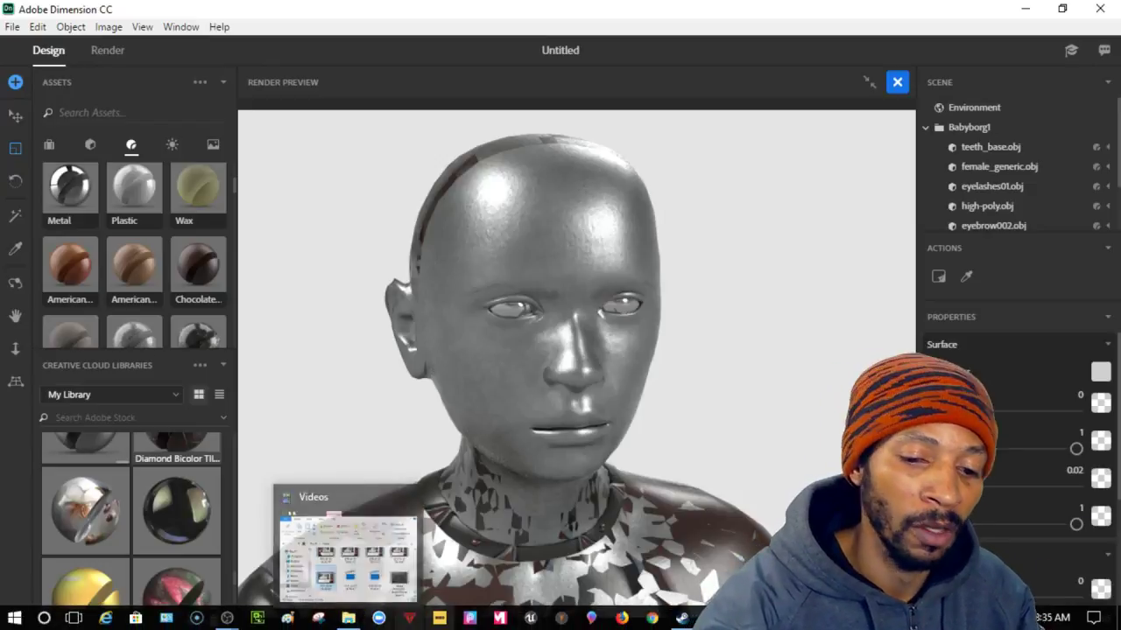
{"action": "mouse_move", "coordinate": [682, 617]}
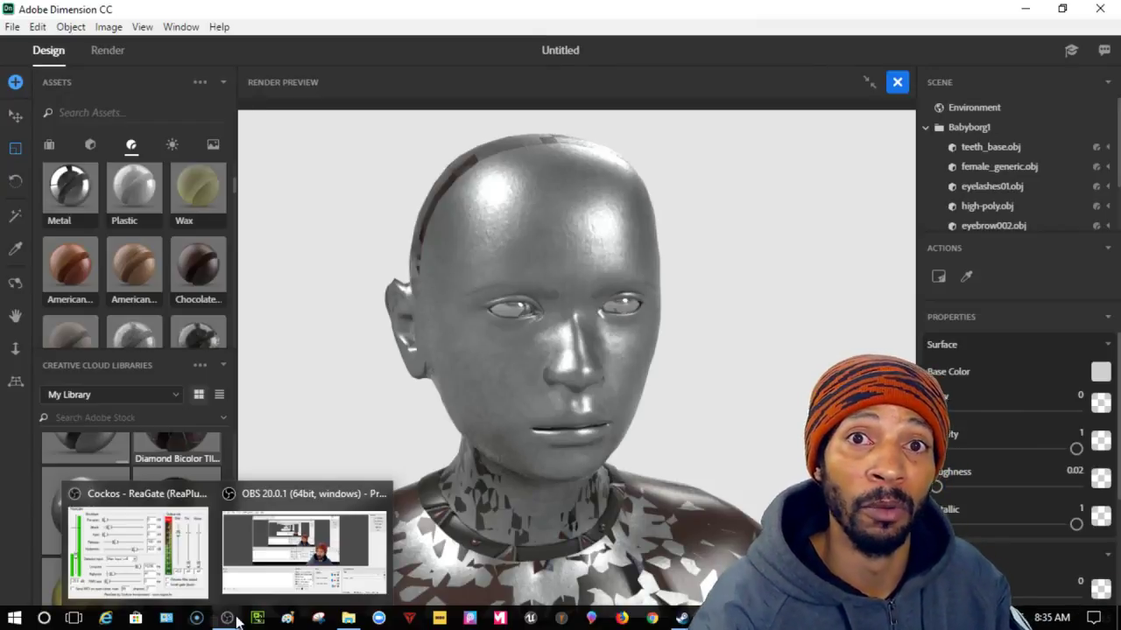
{"action": "mouse_move", "coordinate": [231, 592]}
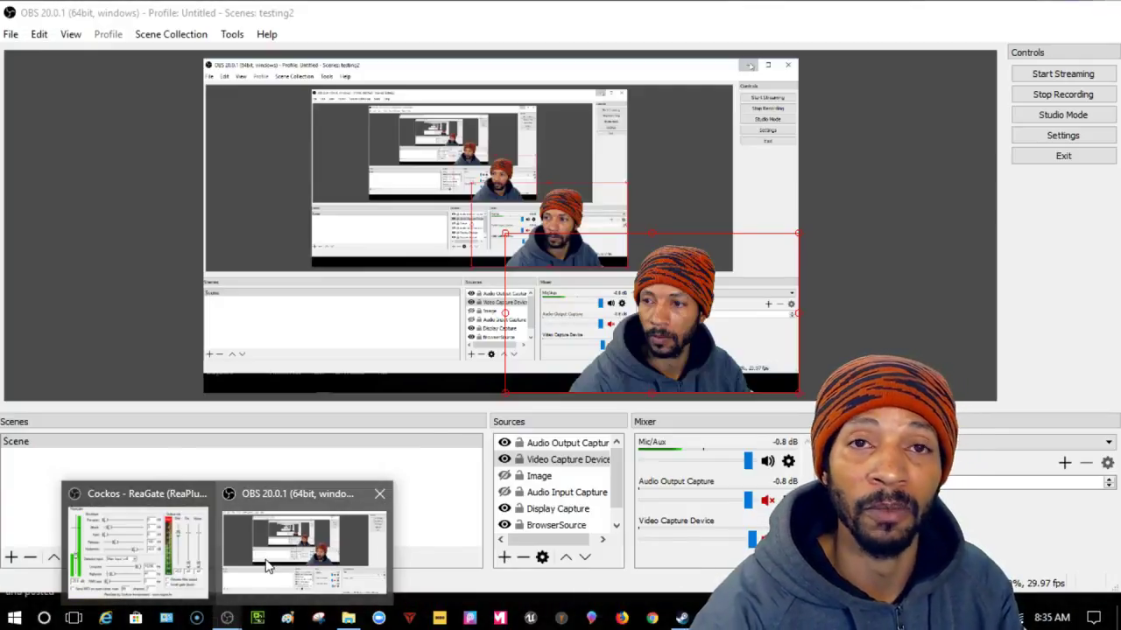